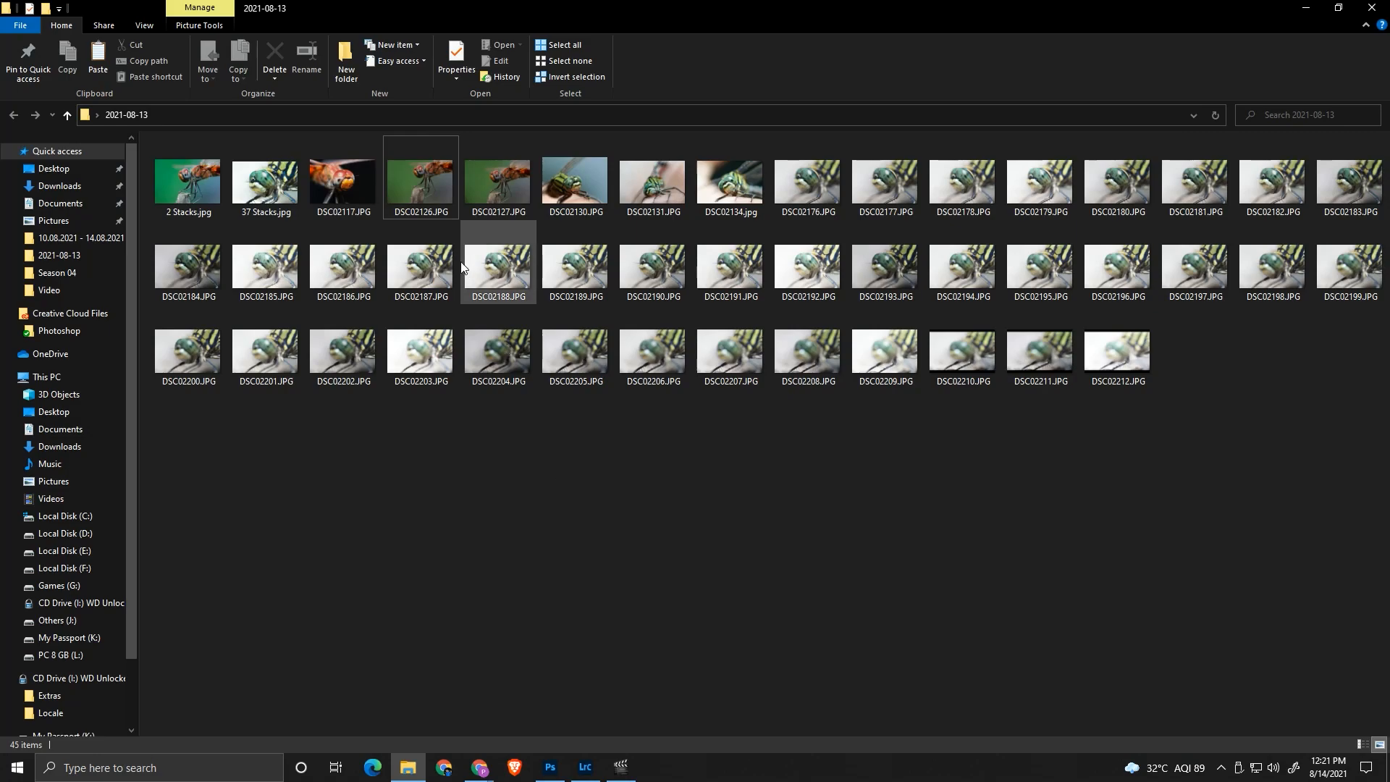
Open DSC02126.JPG from the 2021-08-13 folder and examine the focus on the dragonfly's head and body up close
{"action": "double_click", "coordinate": [425, 194]}
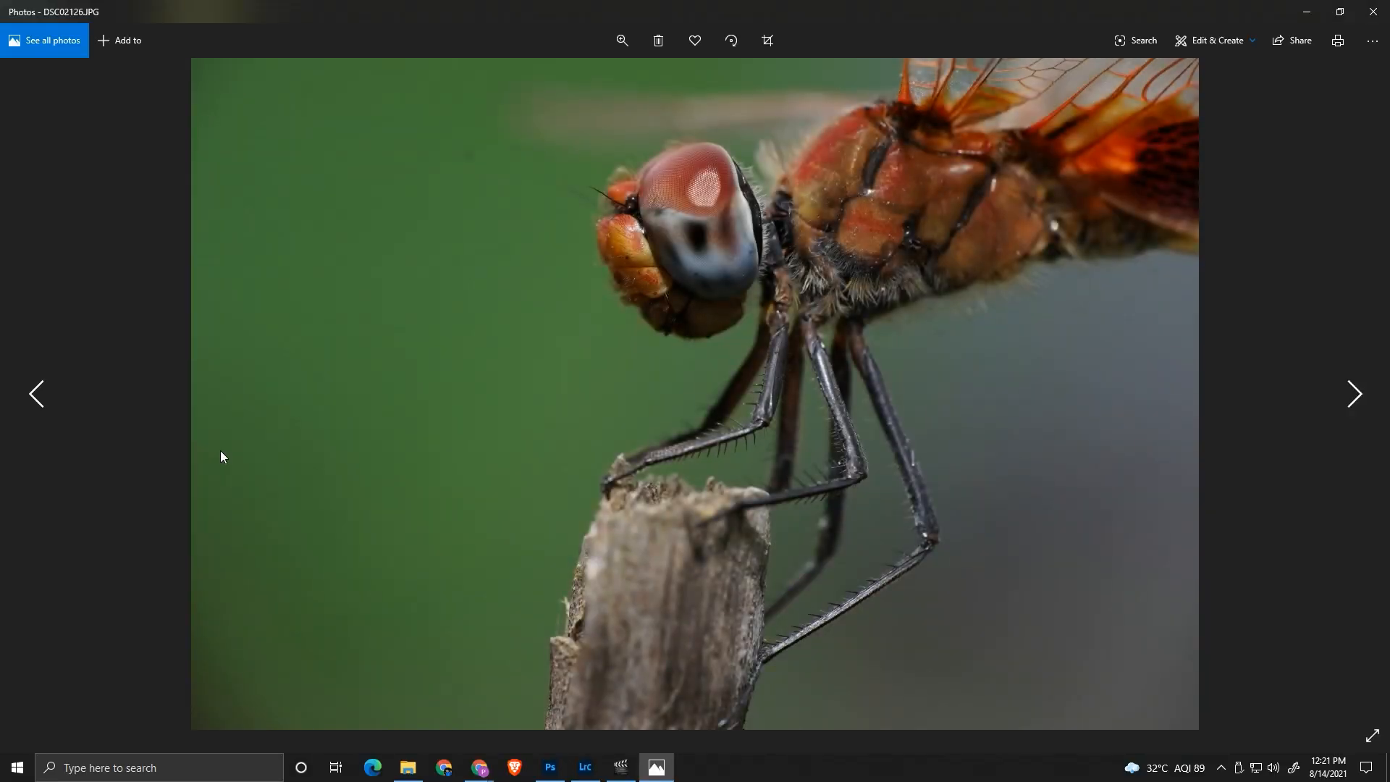
{"action": "key", "text": "Right"}
{"action": "key", "text": "Left"}
{"action": "key", "text": "ctrl+plus"}
{"action": "key", "text": "ctrl+plus"}
{"action": "left_click_drag", "start_coordinate": [717, 322], "coordinate": [601, 470]}
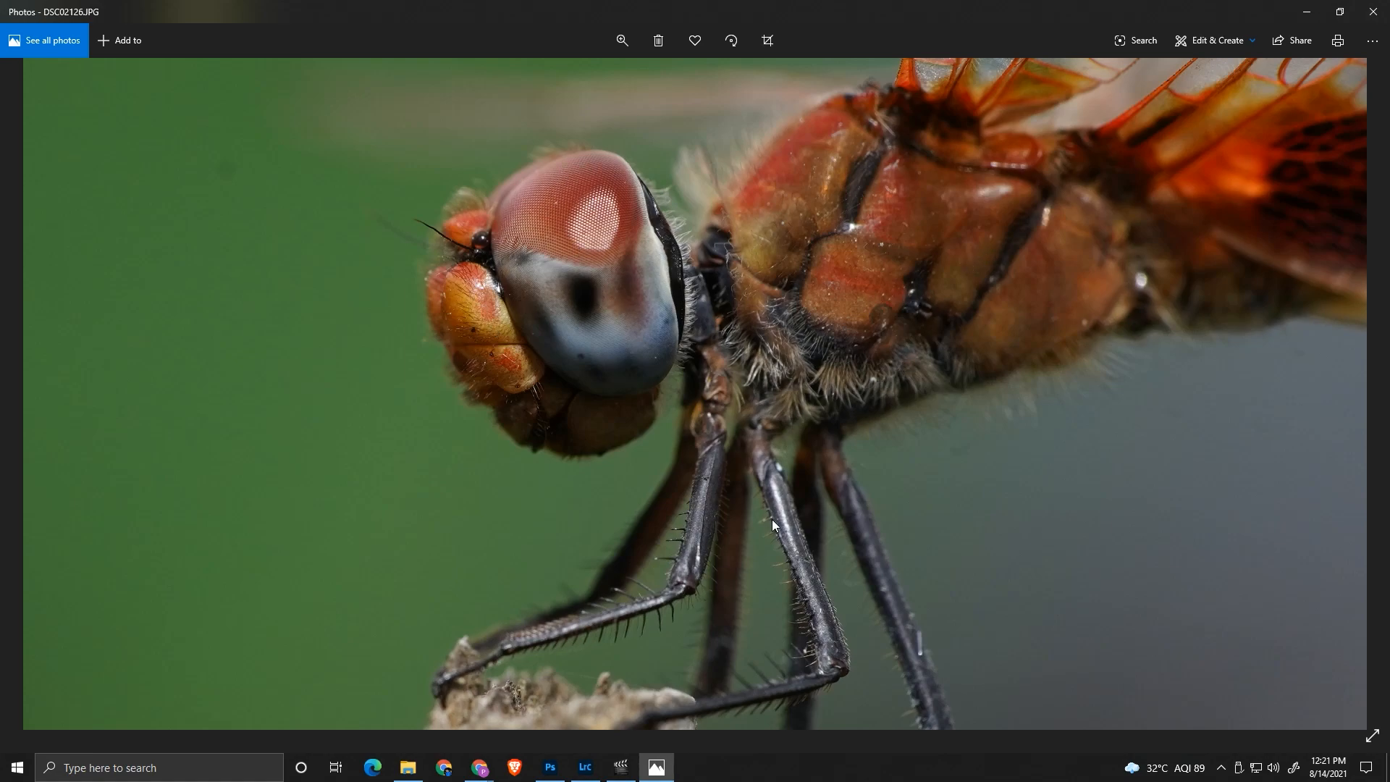
Examine the focus on the dragonfly's eye in DSC02127.JPG, compare it with DSC02126.JPG, and close the photo viewer
{"action": "key", "text": "Right"}
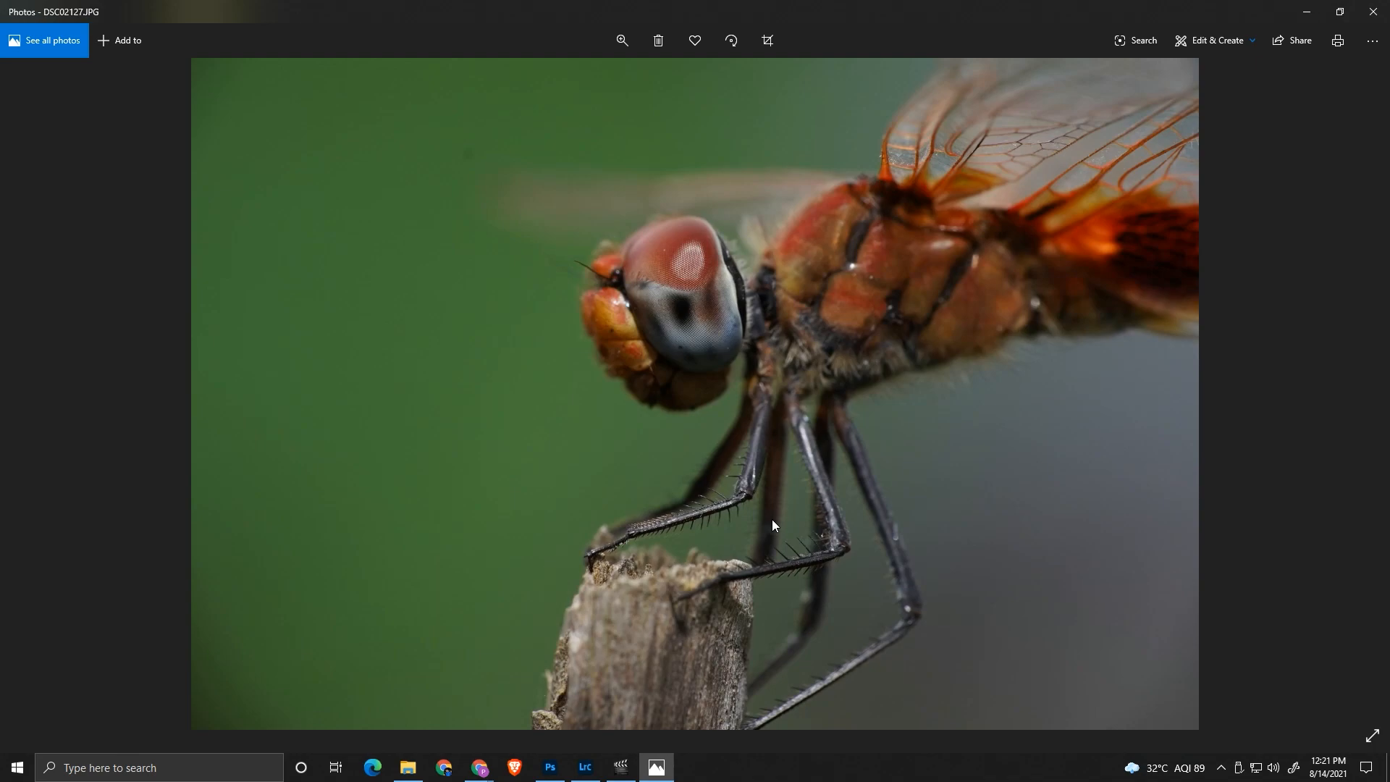
{"action": "scroll", "coordinate": [772, 519], "scroll_direction": "up", "scroll_amount": 4}
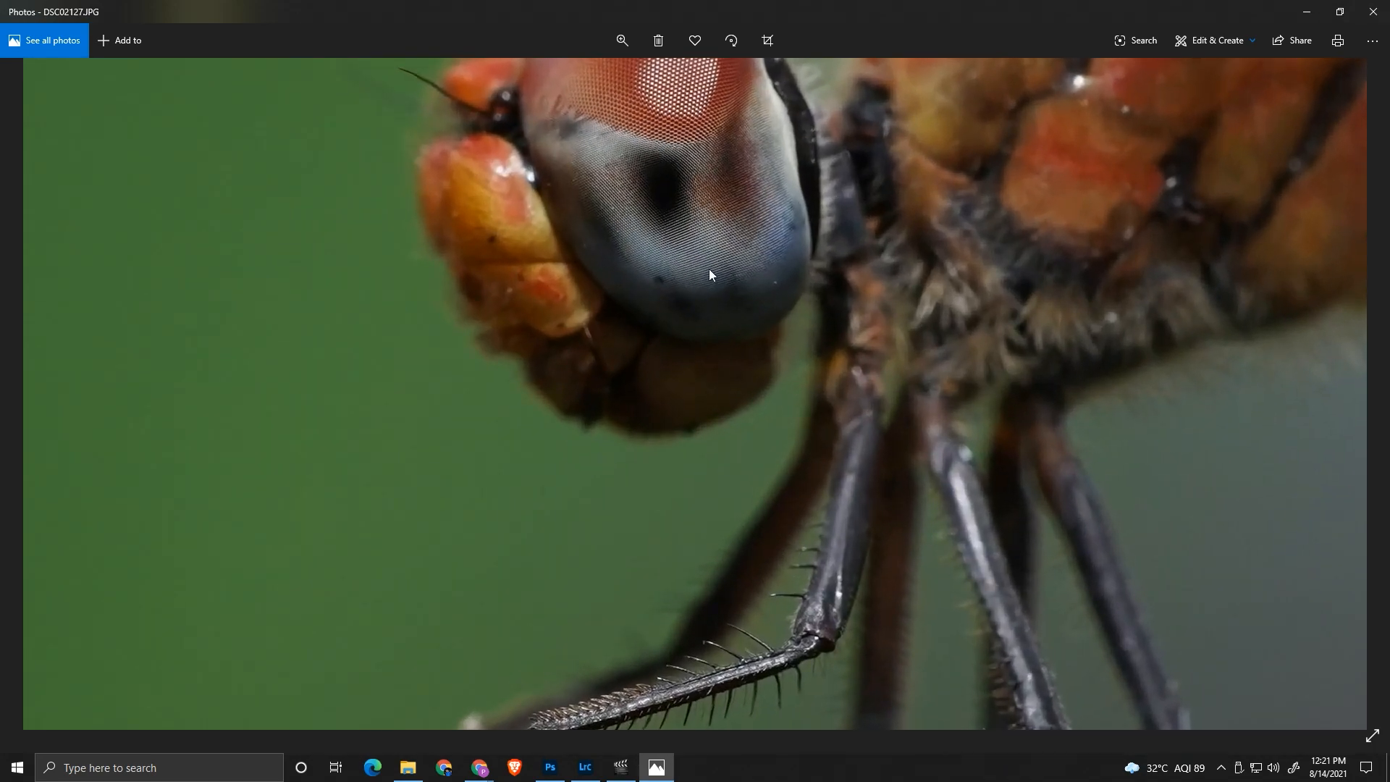
{"action": "left_click_drag", "start_coordinate": [710, 274], "coordinate": [736, 497]}
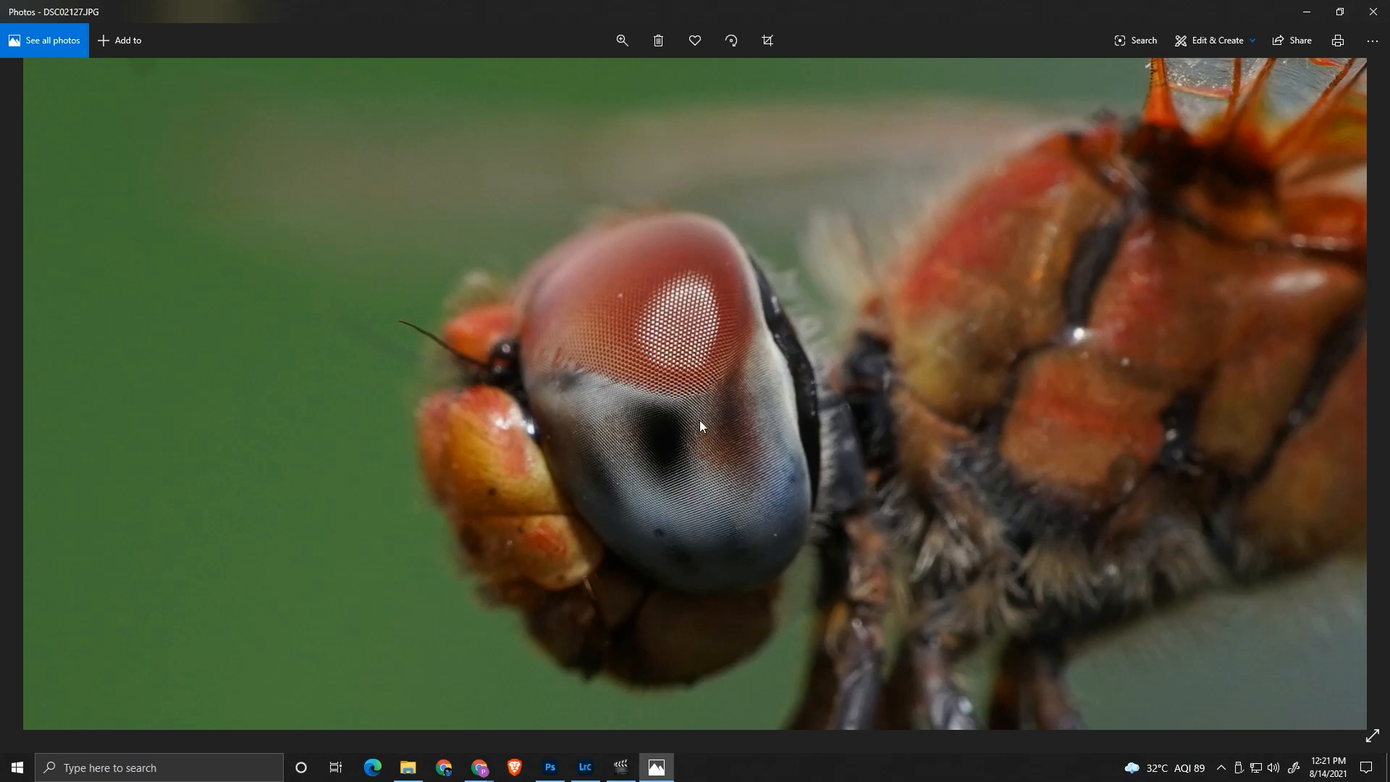
{"action": "scroll", "coordinate": [700, 425], "scroll_direction": "down", "scroll_amount": 4}
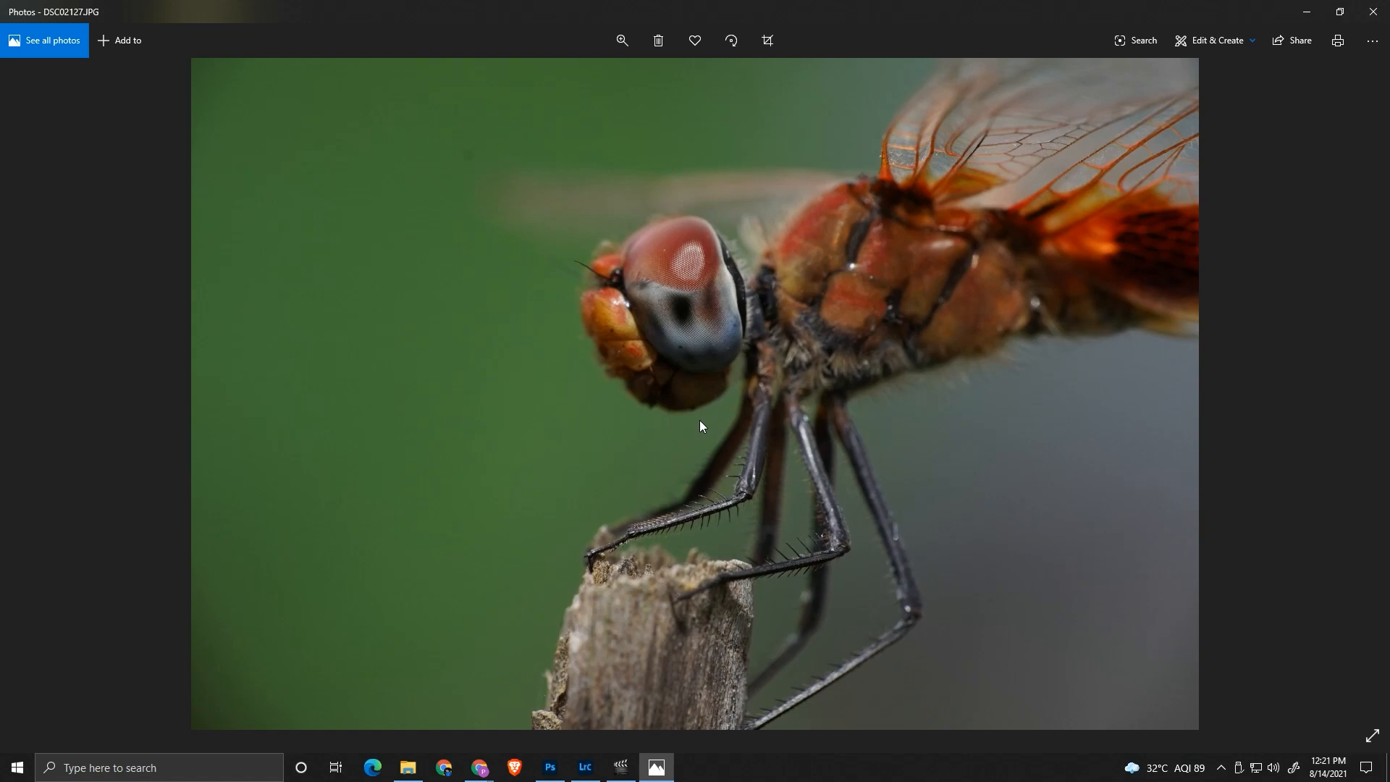
{"action": "key", "text": "Left"}
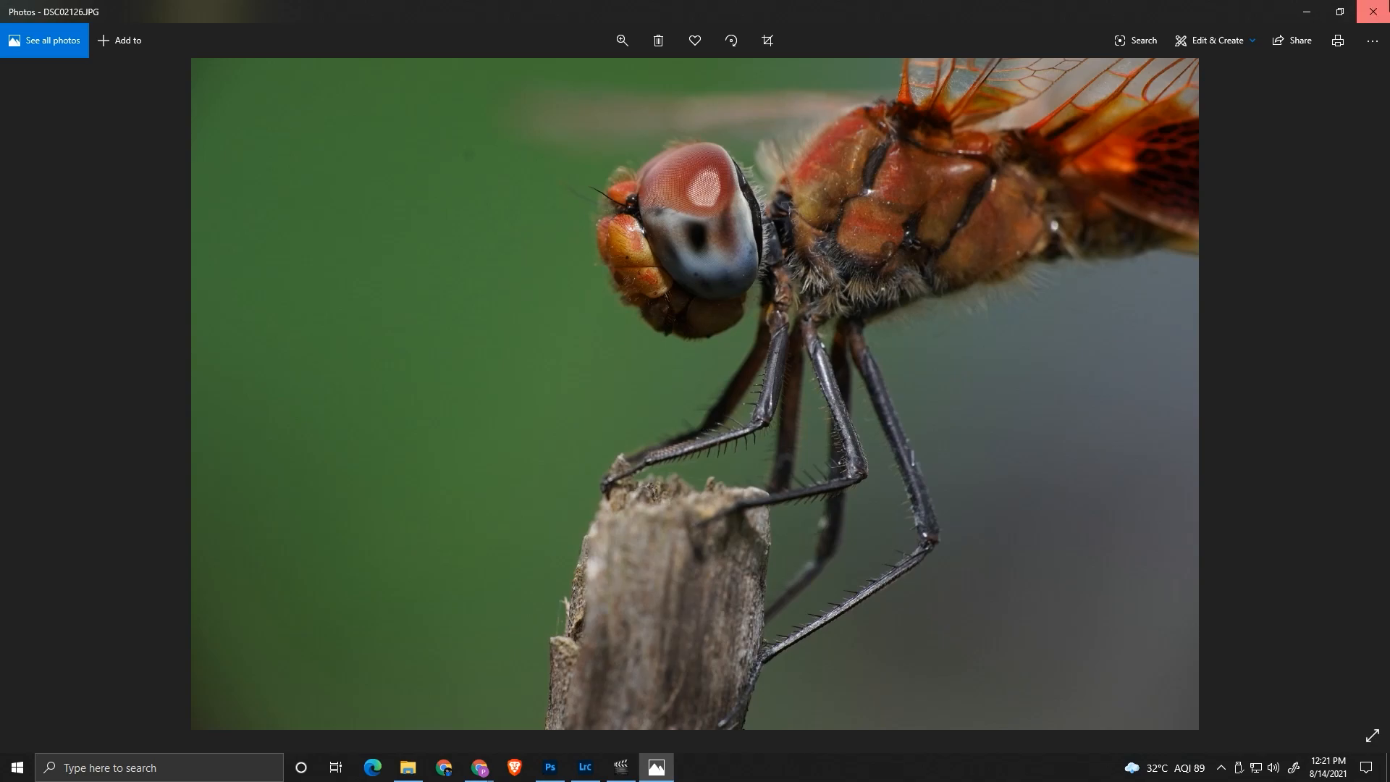
{"action": "left_click", "coordinate": [1373, 11]}
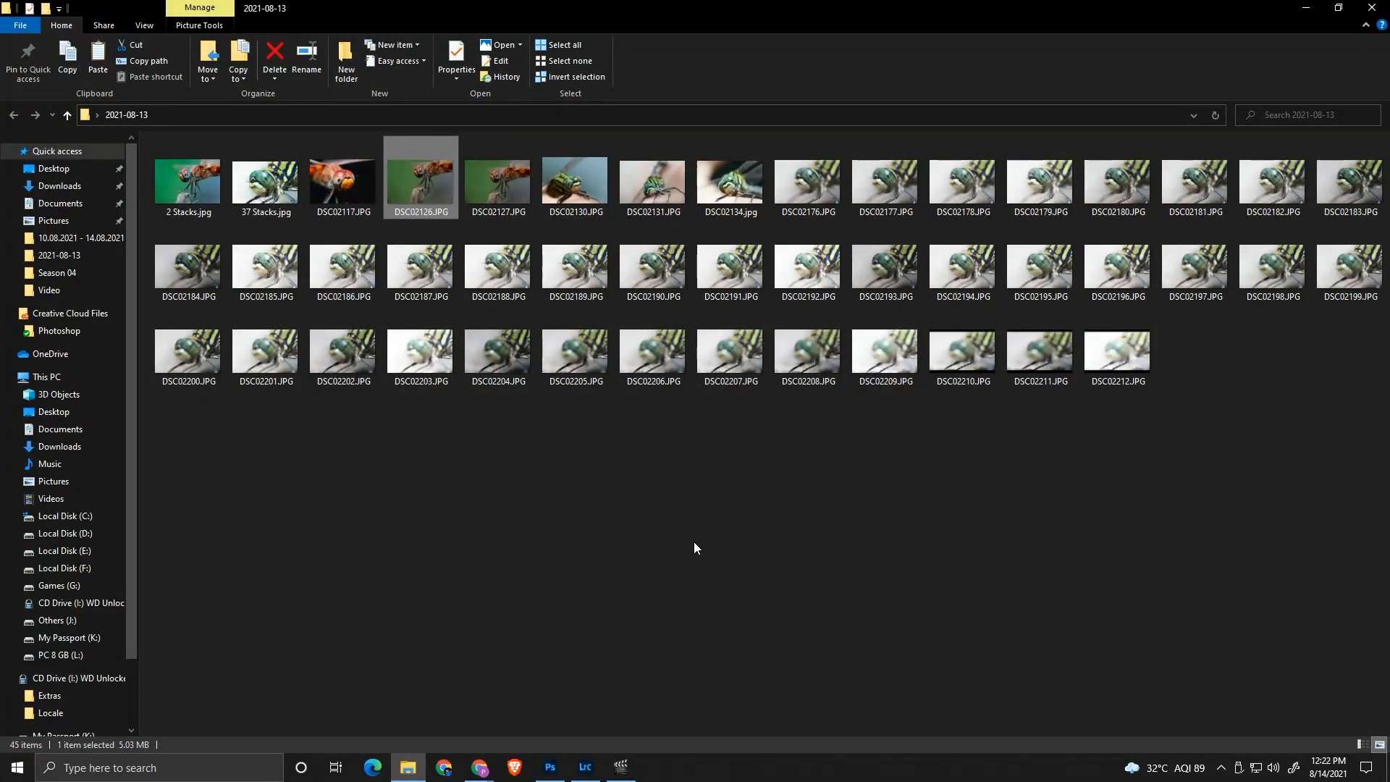
Switch to Photoshop and open the Load Files into Stack script
{"action": "left_click", "coordinate": [549, 767]}
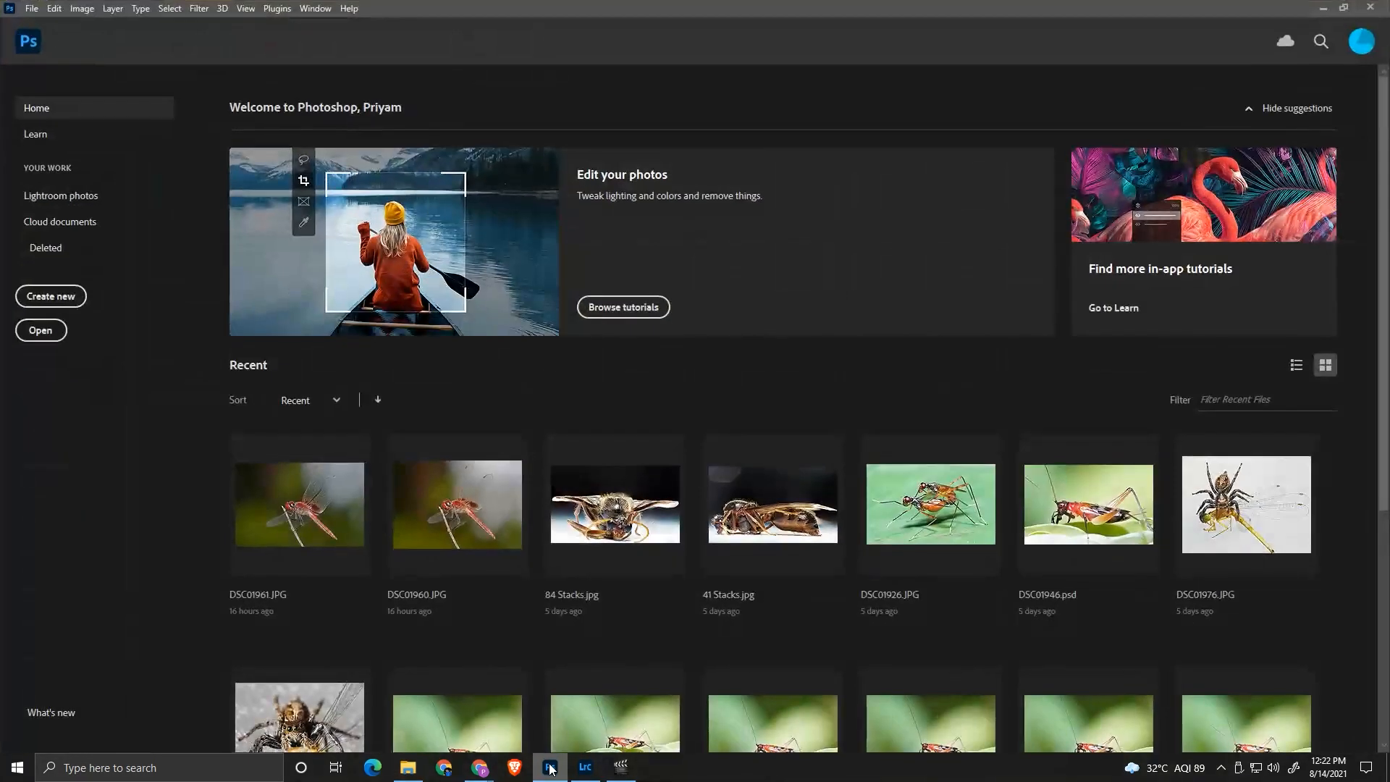
{"action": "left_click", "coordinate": [32, 9]}
{"action": "mouse_move", "coordinate": [106, 359]}
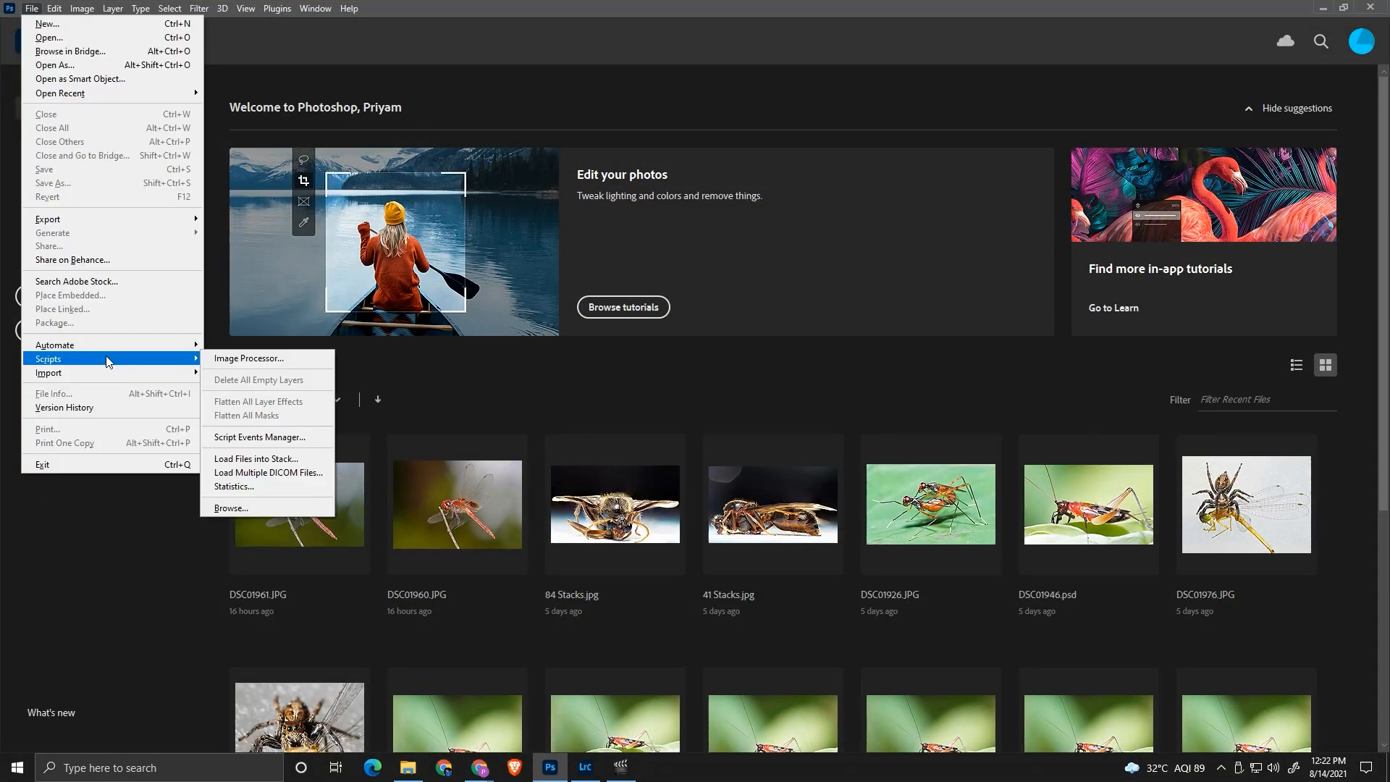
{"action": "left_click", "coordinate": [274, 460]}
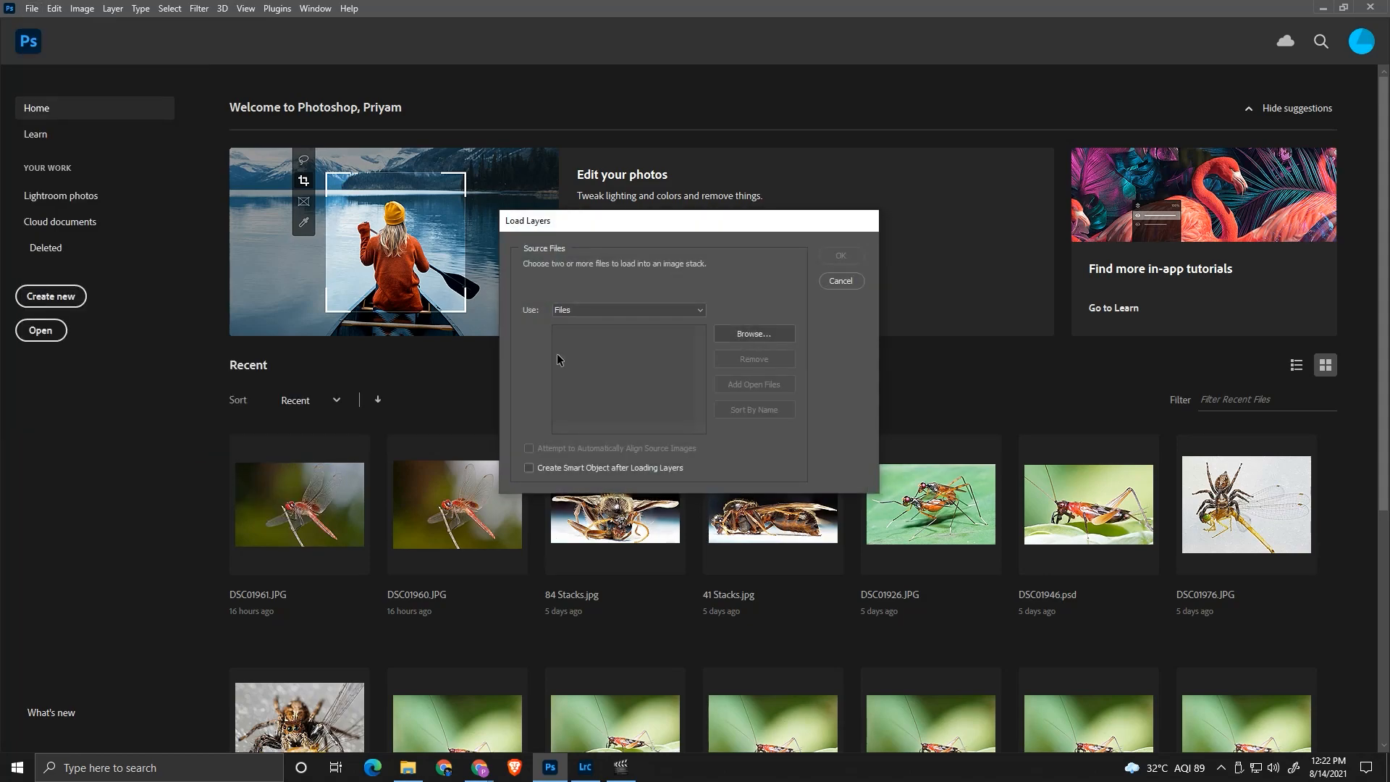
Load DSC02126.JPG and DSC02127.JPG from the Desktop's 2021-08-13 folder as layers of one document
{"action": "left_click", "coordinate": [753, 335]}
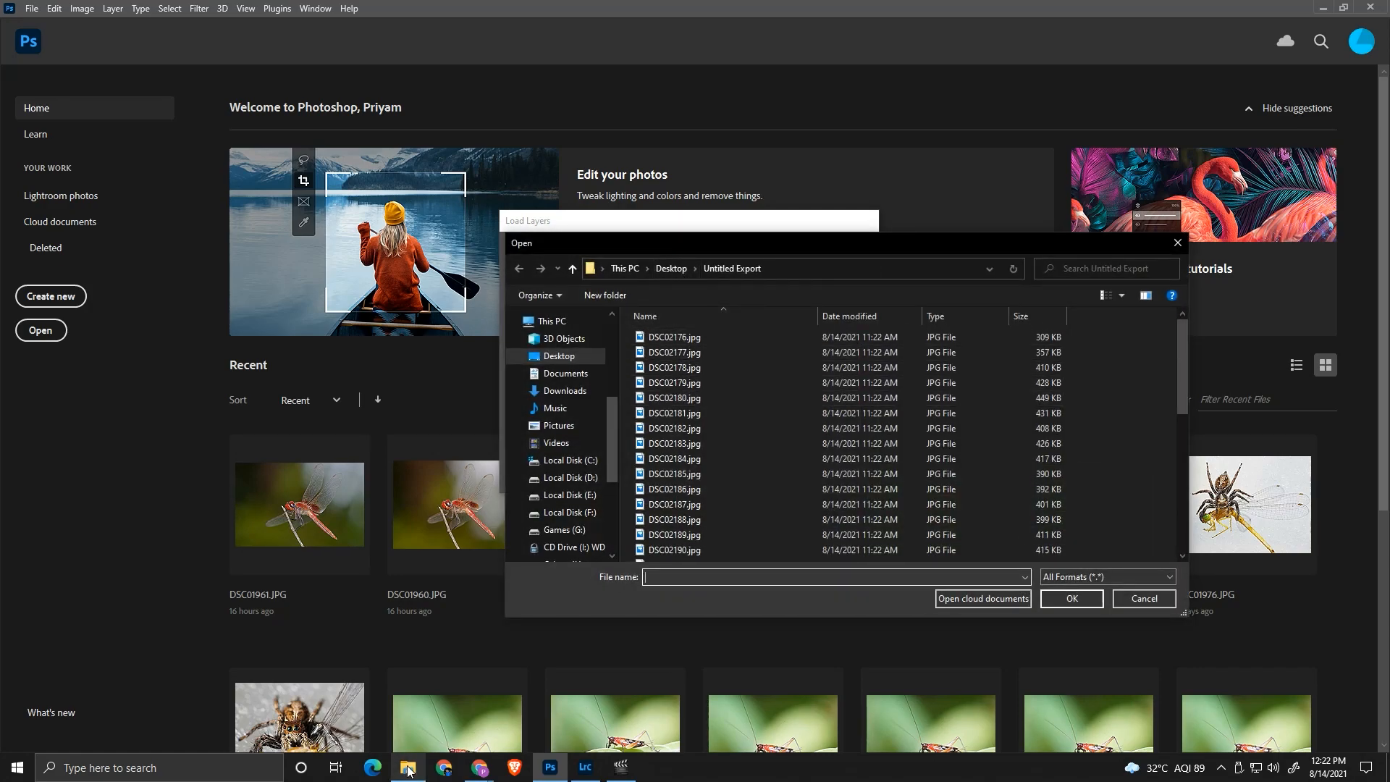
{"action": "mouse_move", "coordinate": [410, 770]}
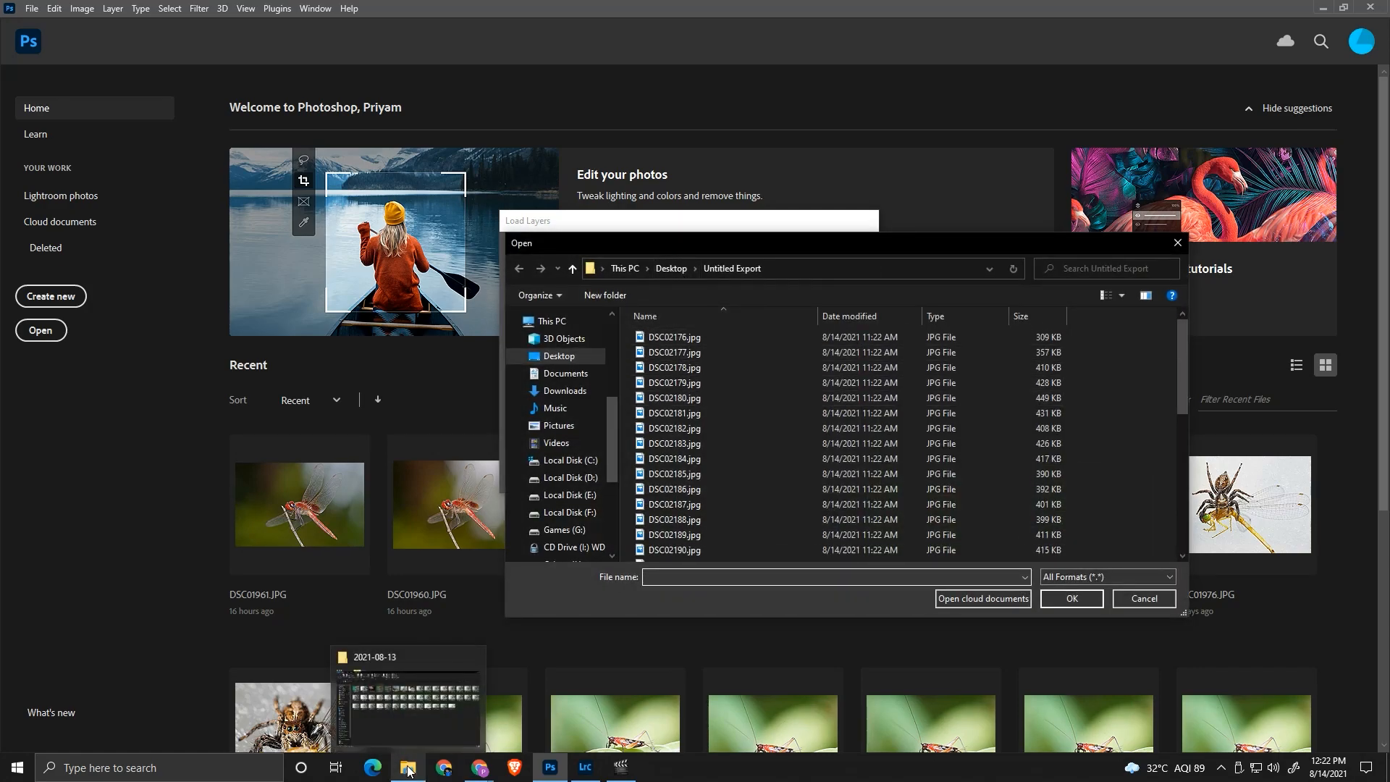
{"action": "left_click", "coordinate": [669, 269]}
{"action": "double_click", "coordinate": [822, 358]}
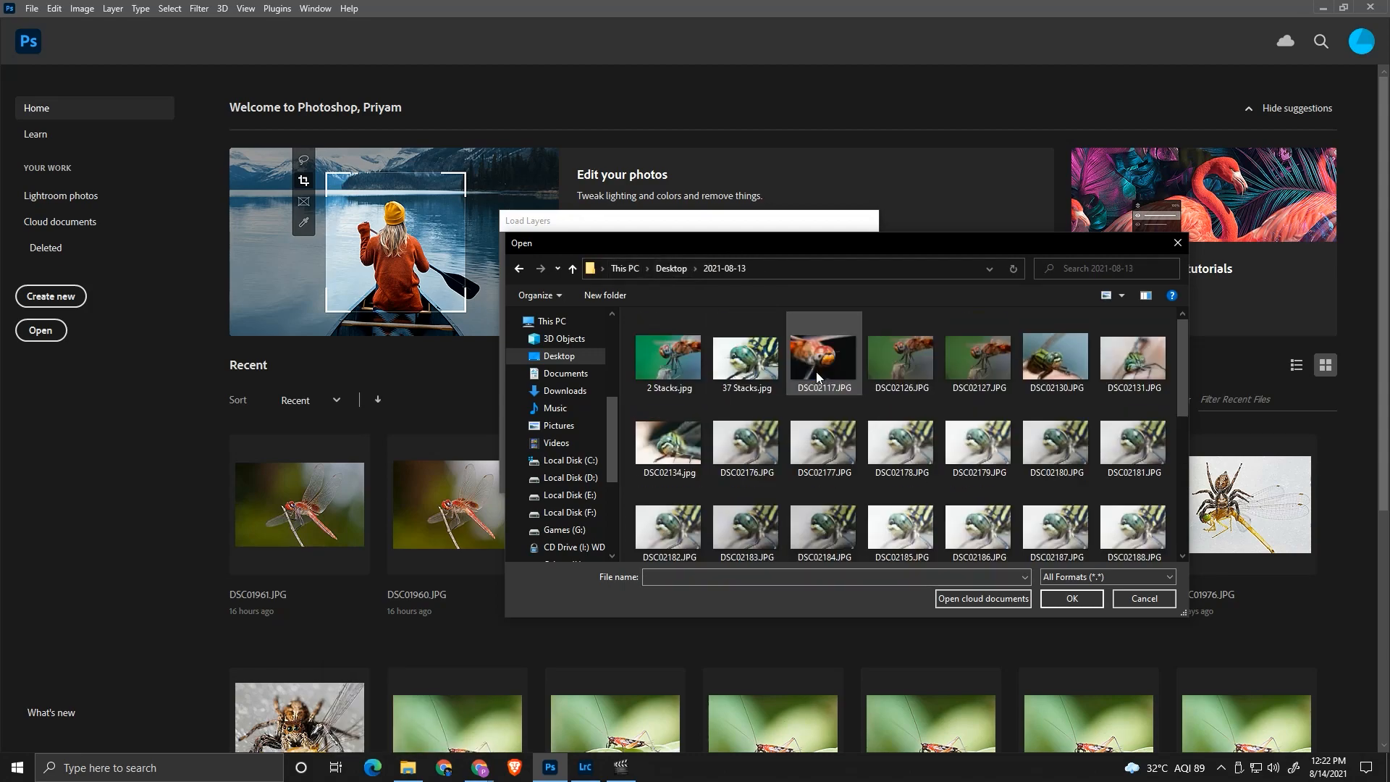
{"action": "left_click", "coordinate": [905, 377]}
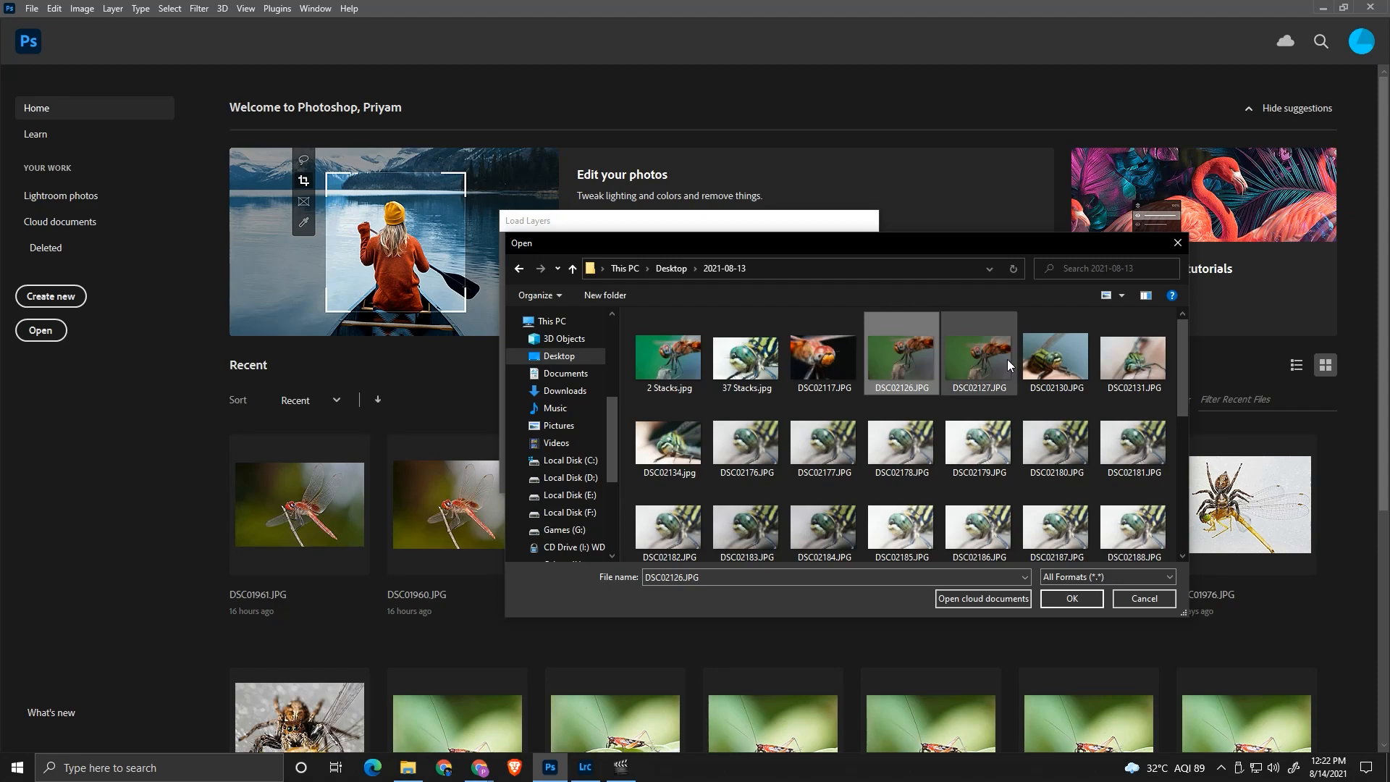
{"action": "left_click", "coordinate": [963, 360], "text": "ctrl"}
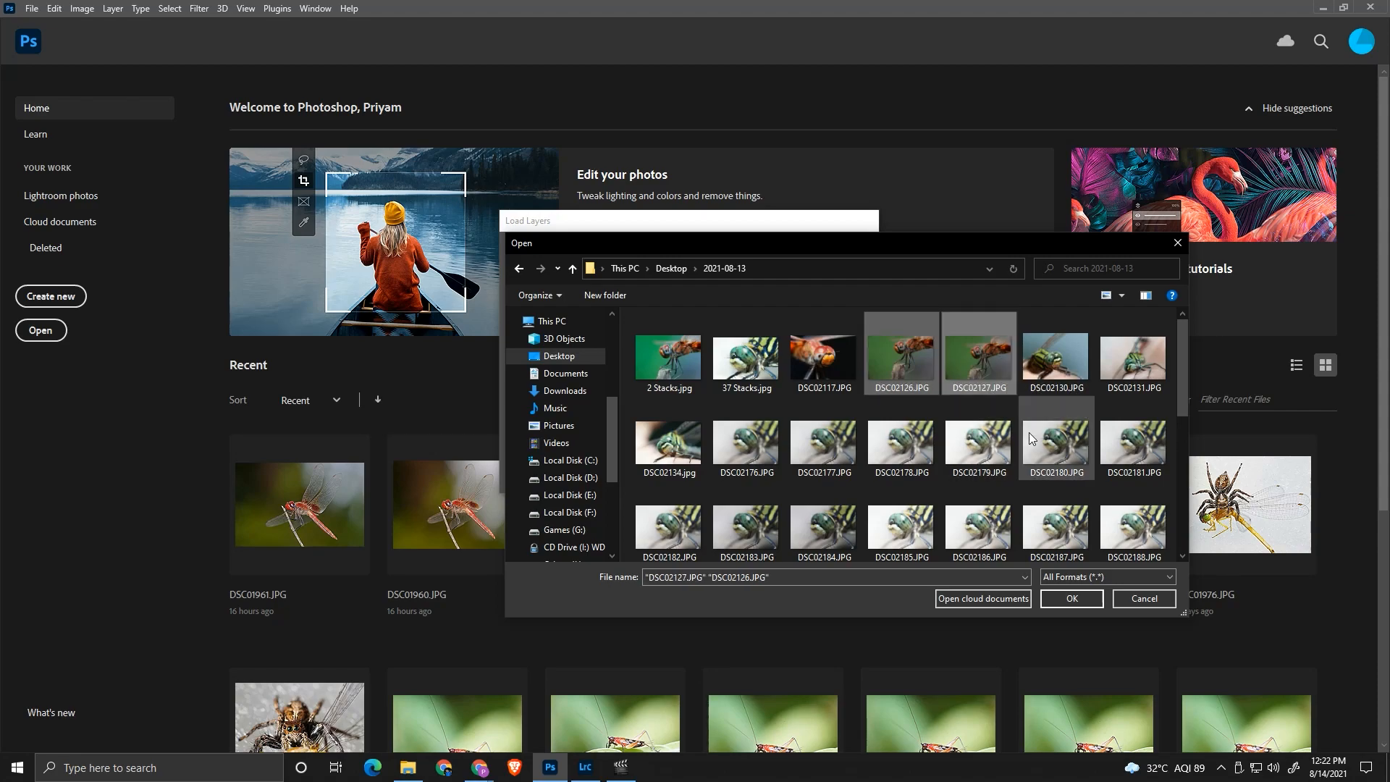
{"action": "left_click", "coordinate": [1089, 598]}
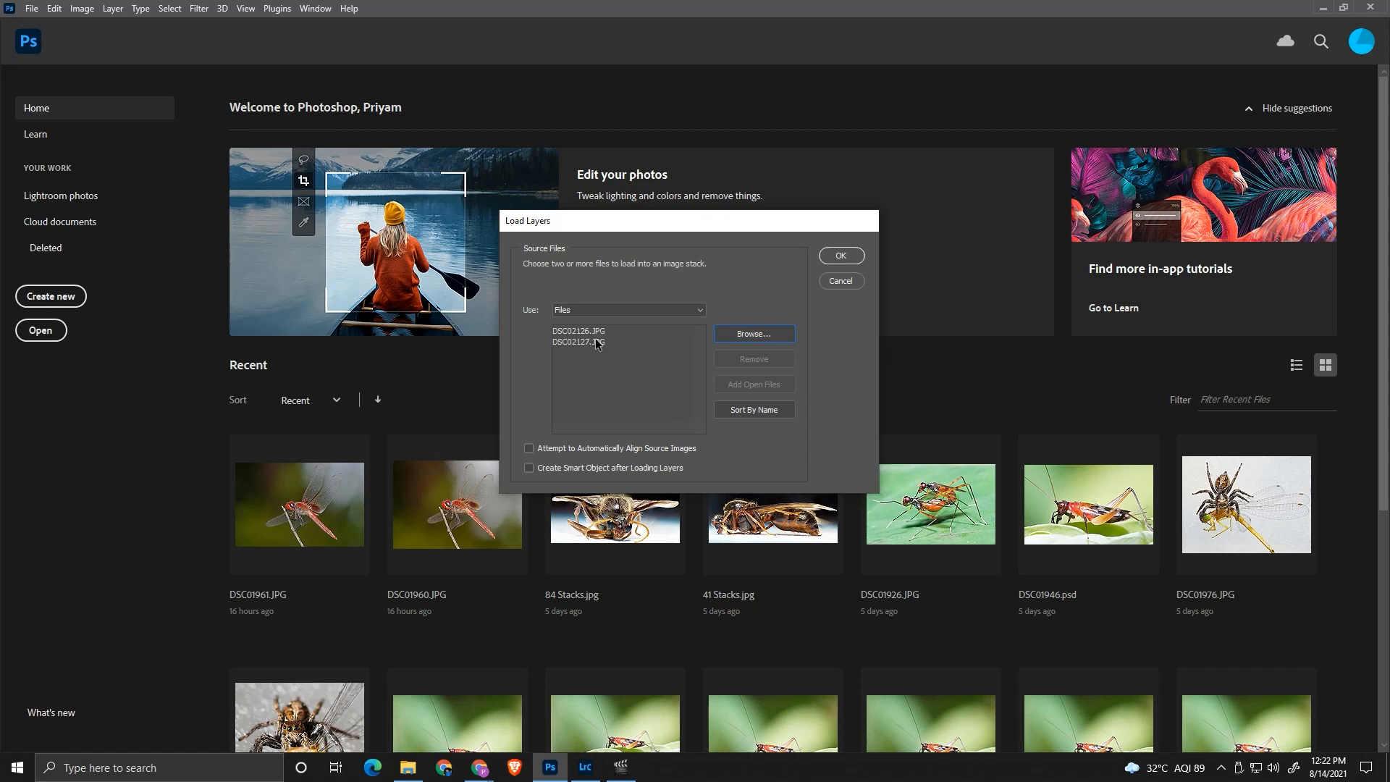
{"action": "left_click", "coordinate": [842, 256]}
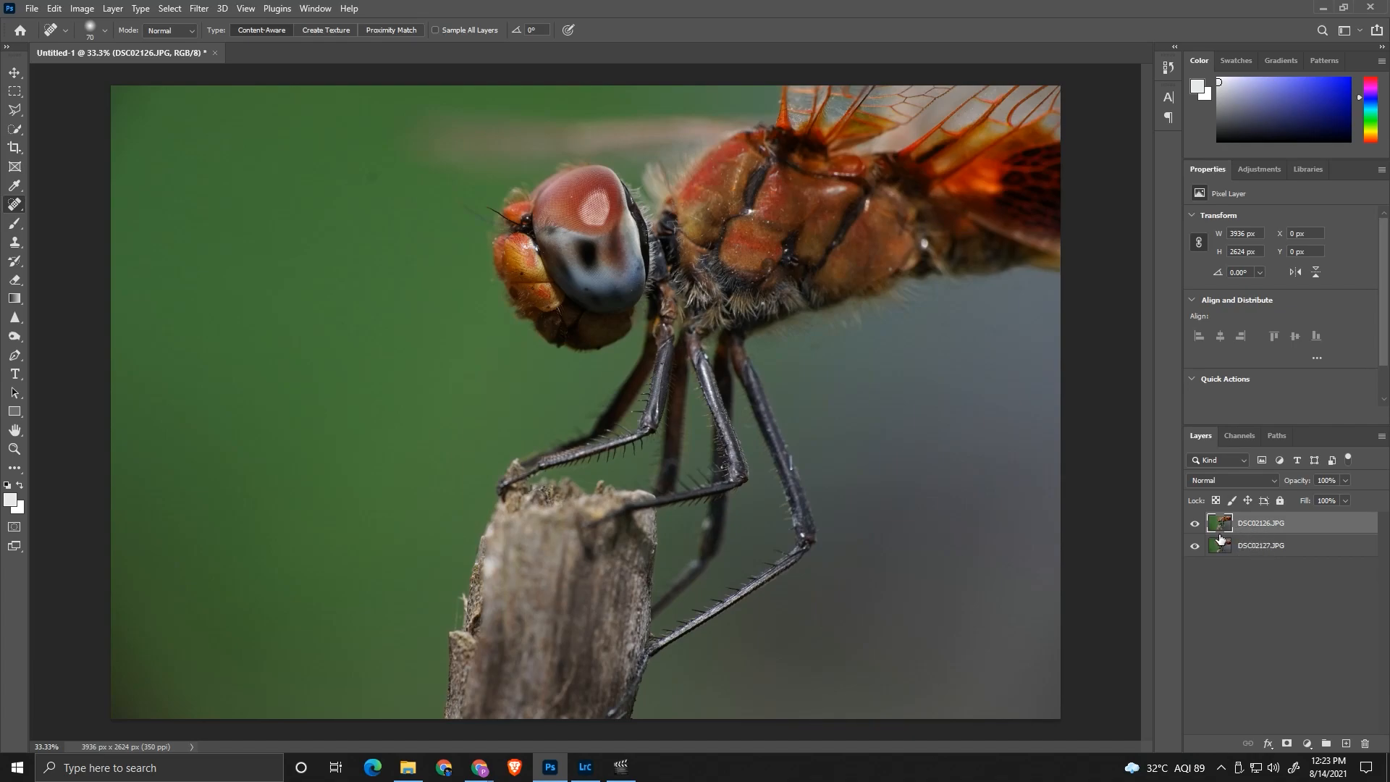
Compare the framing of the two stacked photos by repeatedly hiding and showing the DSC02126.JPG layer
{"action": "left_click", "coordinate": [1196, 524]}
{"action": "left_click", "coordinate": [1196, 524]}
{"action": "left_click", "coordinate": [1196, 524]}
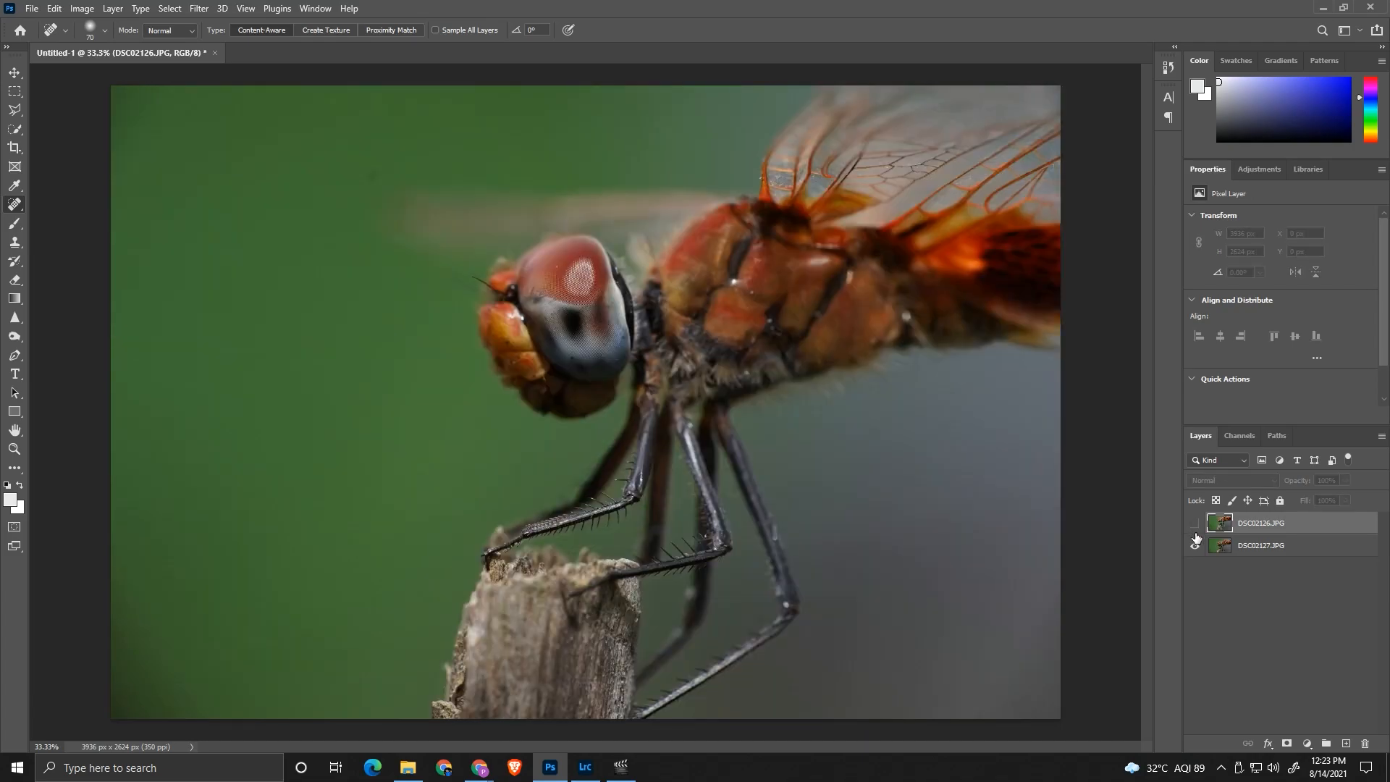
{"action": "left_click", "coordinate": [1196, 525]}
{"action": "left_click", "coordinate": [1195, 524]}
{"action": "left_click", "coordinate": [1196, 524]}
{"action": "left_click", "coordinate": [1196, 525]}
{"action": "left_click", "coordinate": [1195, 525]}
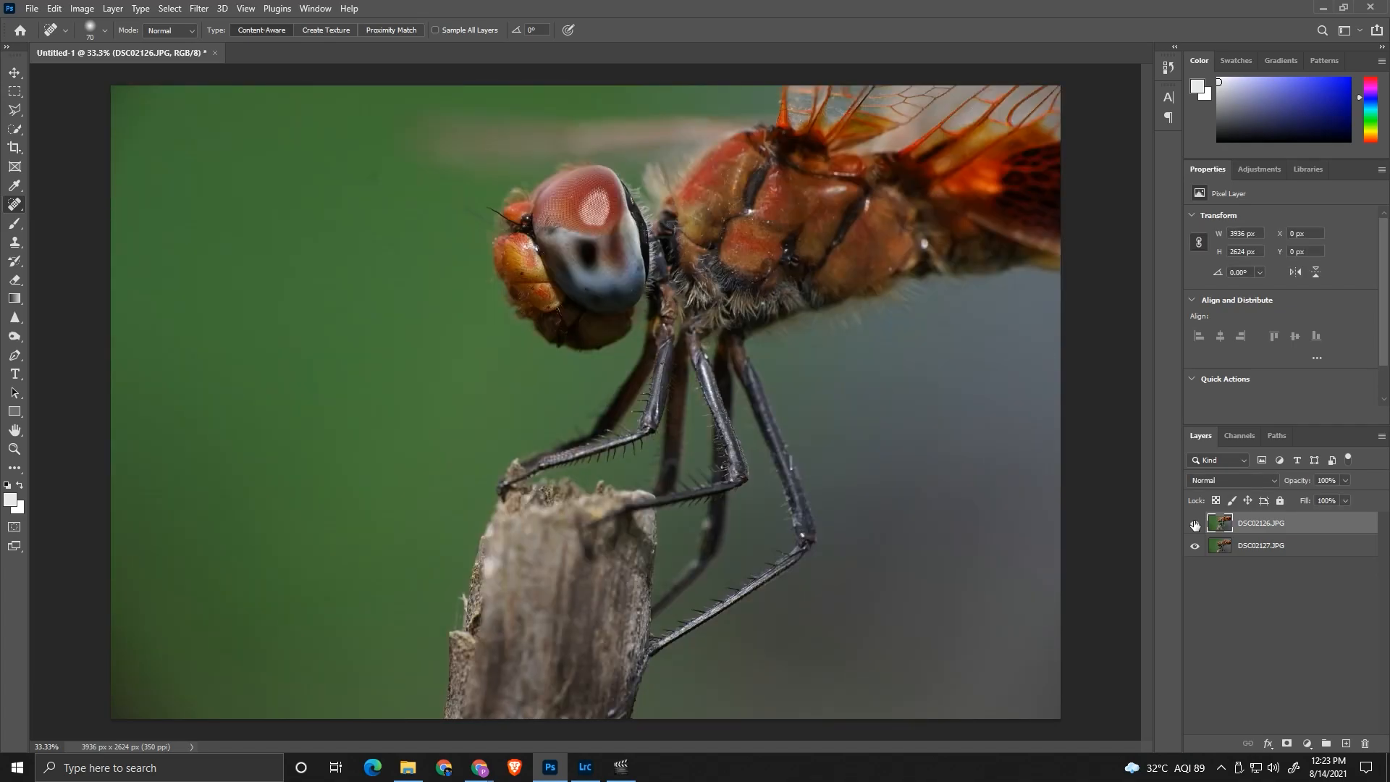
{"action": "left_click", "coordinate": [1195, 525]}
{"action": "left_click", "coordinate": [1196, 525]}
Select both photo layers and auto-align them with the Auto projection
{"action": "left_click", "coordinate": [1276, 546], "text": "shift"}
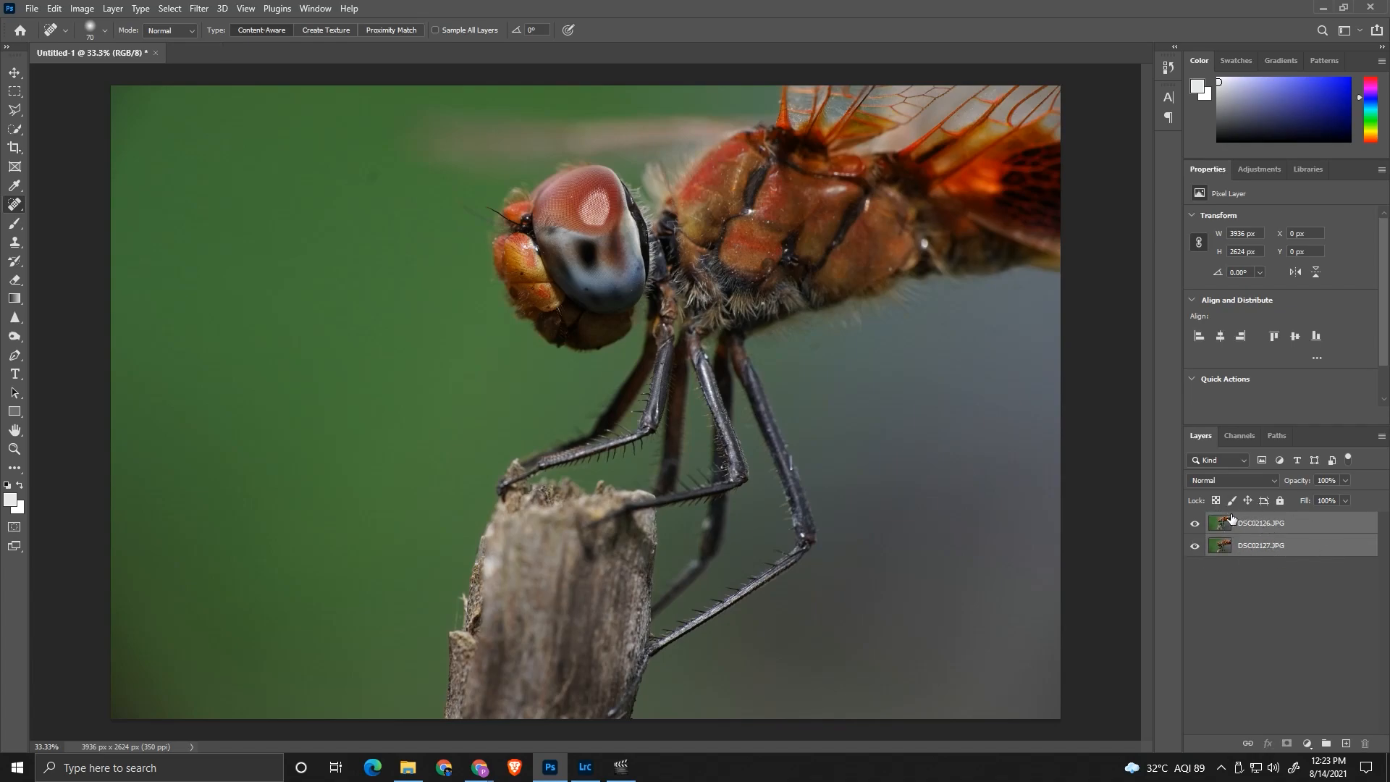
{"action": "left_click", "coordinate": [32, 8]}
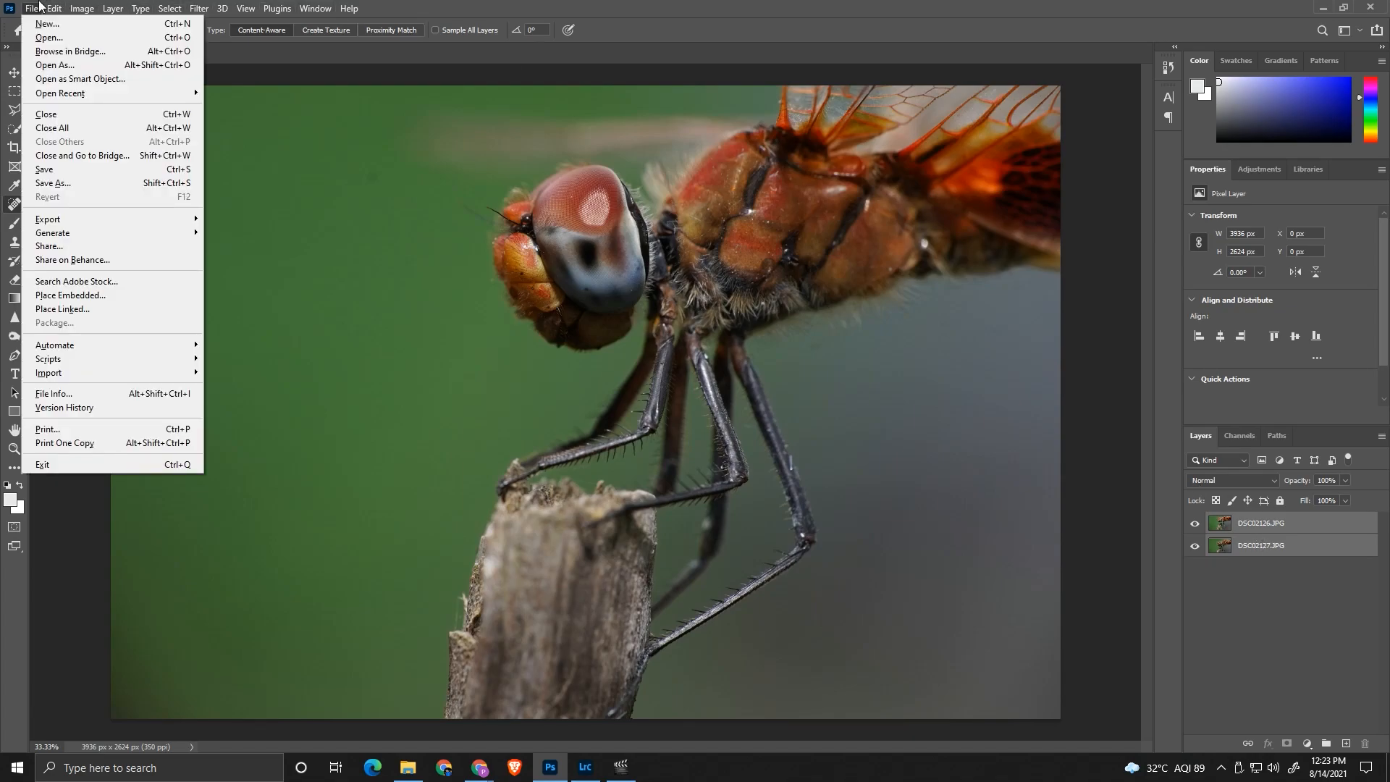
{"action": "left_click", "coordinate": [33, 8]}
{"action": "left_click", "coordinate": [54, 8]}
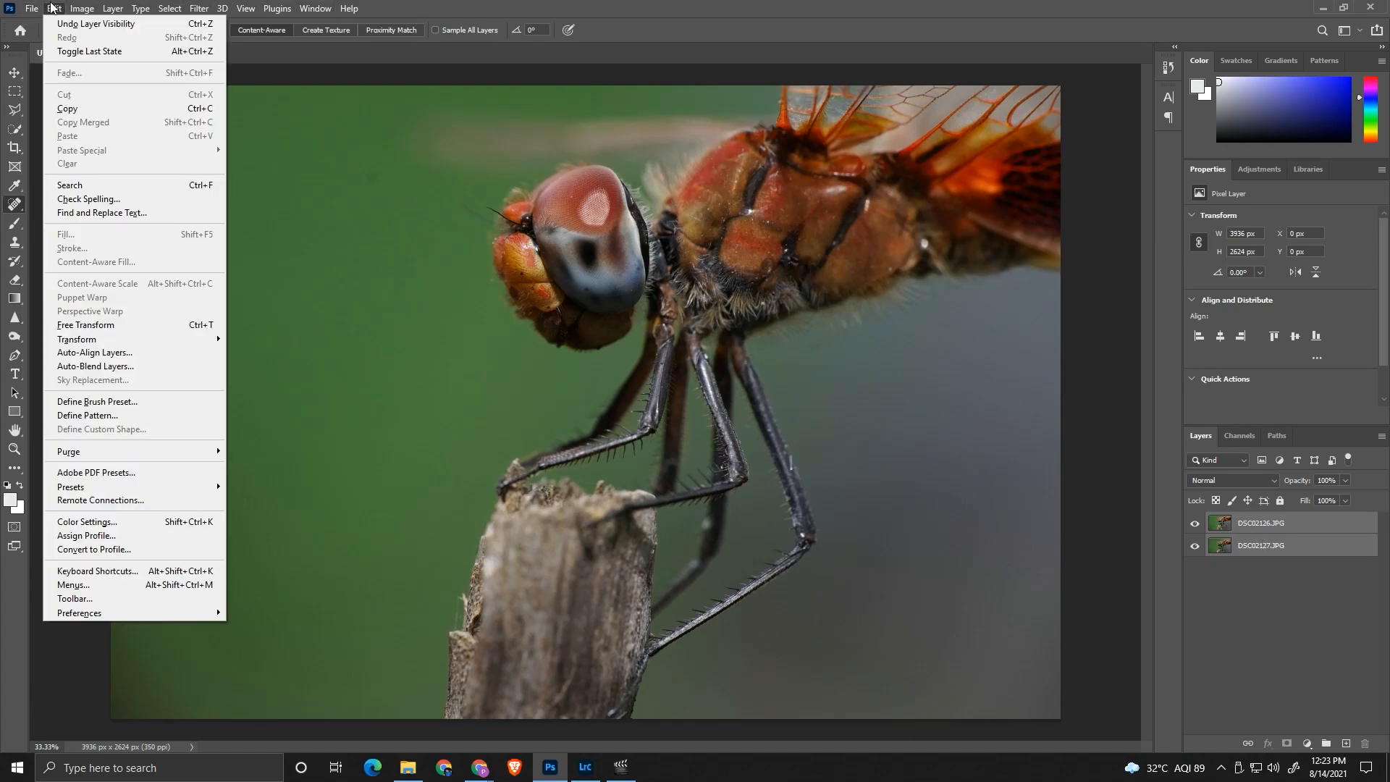
{"action": "left_click", "coordinate": [127, 353]}
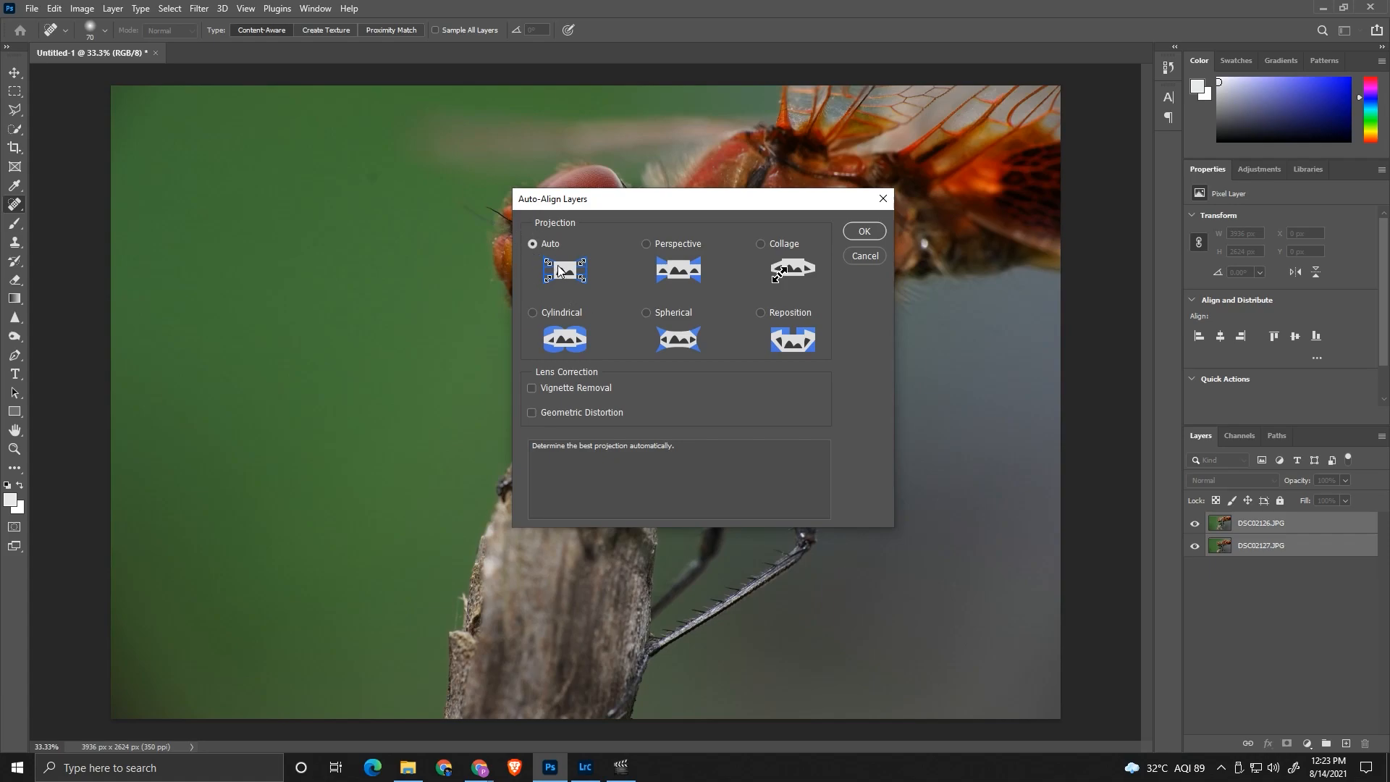
{"action": "left_click", "coordinate": [845, 230]}
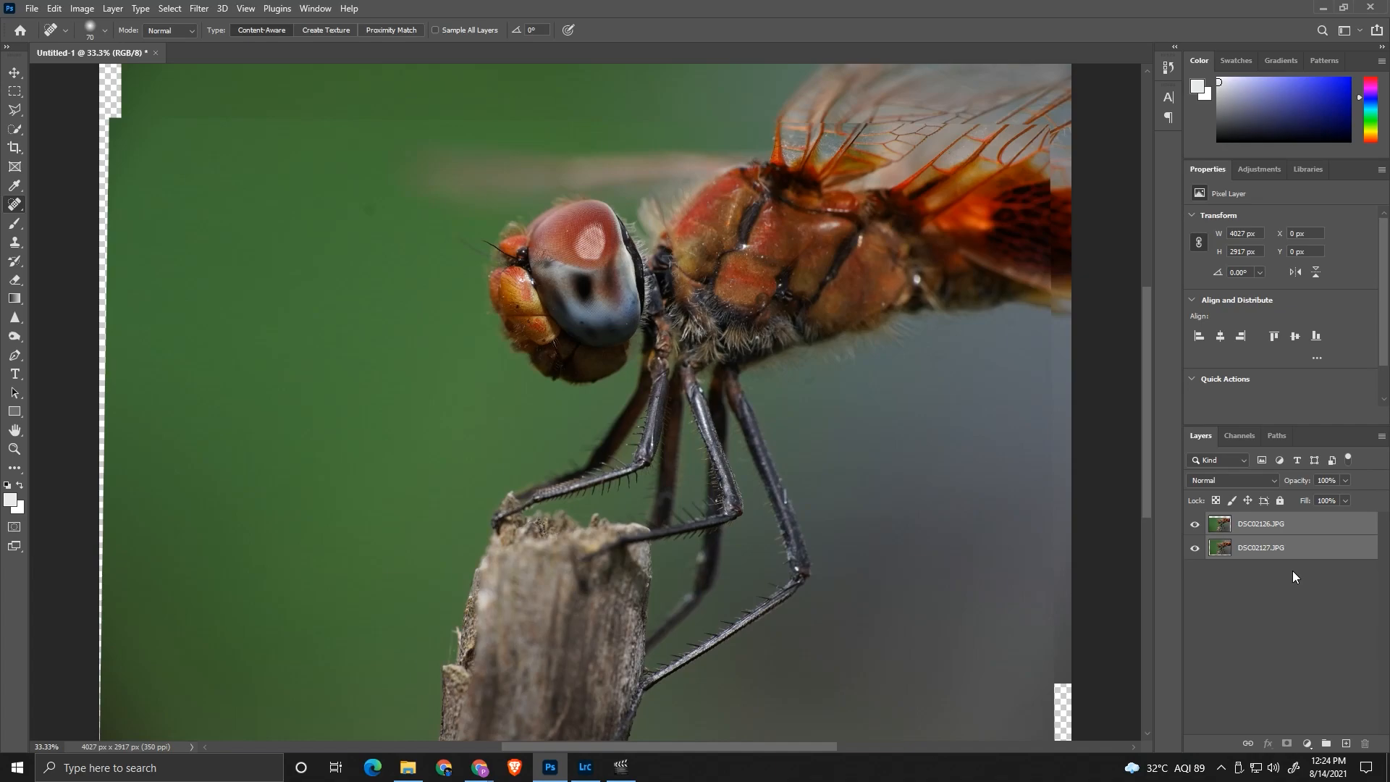
Check the alignment of the two photos over the whole canvas by toggling the DSC02126.JPG layer's visibility
{"action": "key", "text": "ctrl+0"}
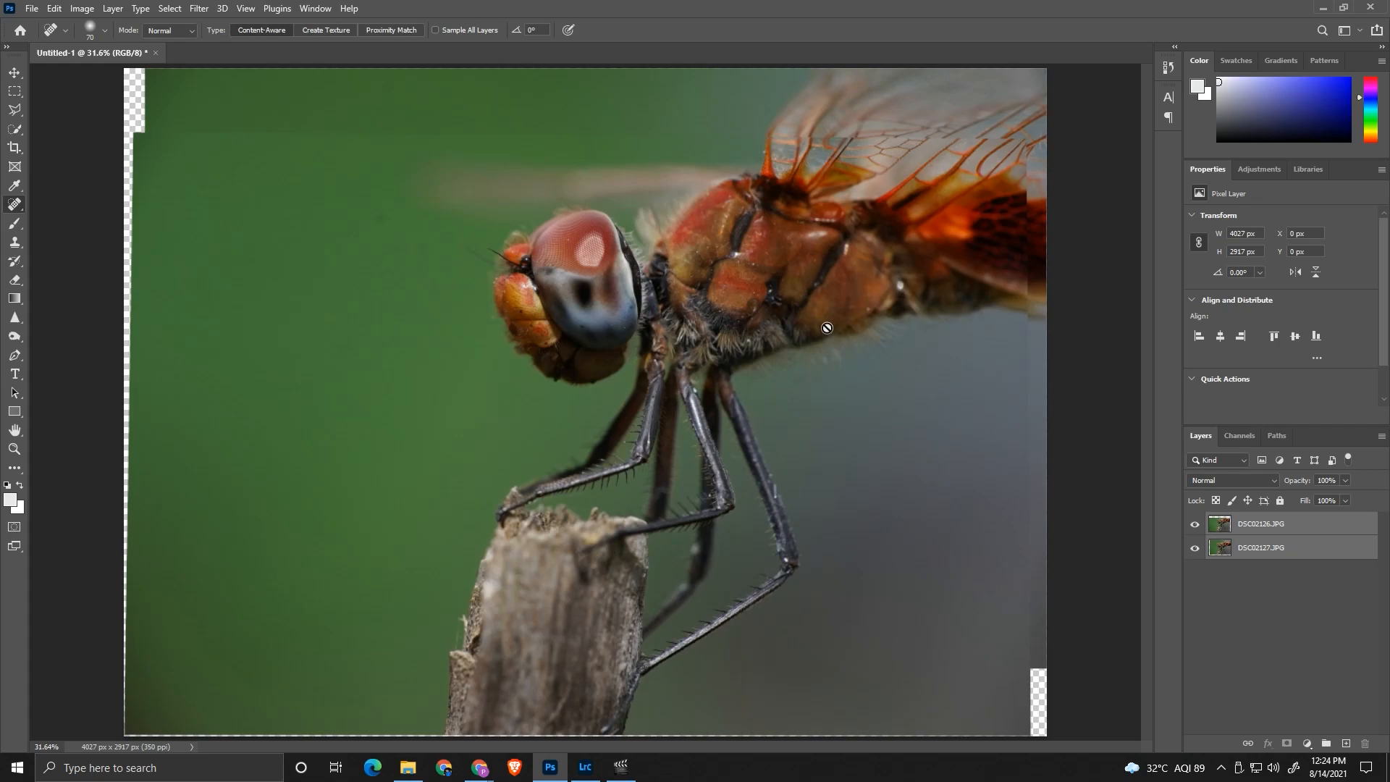
{"action": "left_click", "coordinate": [1196, 527]}
{"action": "left_click", "coordinate": [1197, 531]}
{"action": "left_click", "coordinate": [1197, 531]}
{"action": "left_click", "coordinate": [1198, 530]}
{"action": "left_click", "coordinate": [1196, 525]}
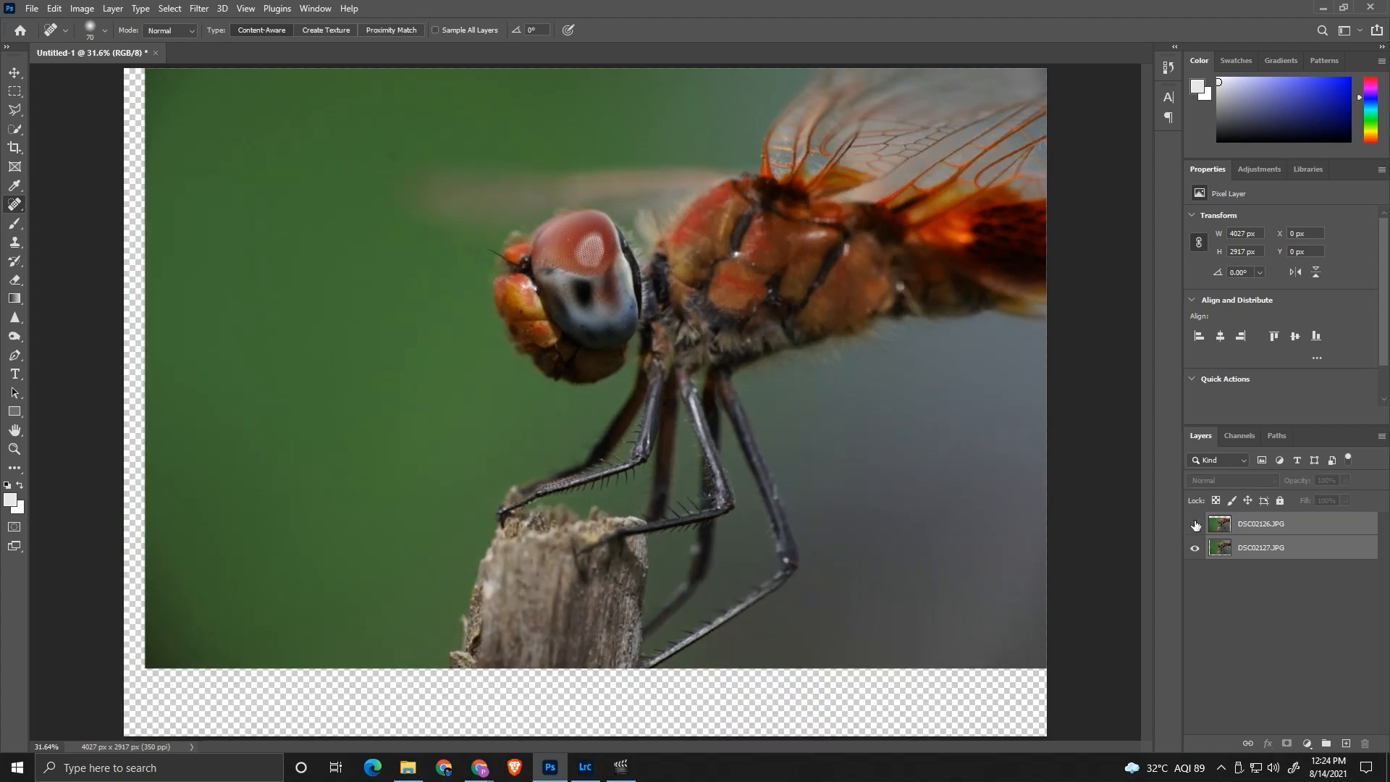
{"action": "left_click", "coordinate": [1196, 525]}
{"action": "left_click", "coordinate": [1195, 525]}
{"action": "left_click", "coordinate": [1196, 525]}
{"action": "left_click", "coordinate": [1195, 525]}
{"action": "left_click", "coordinate": [1195, 525]}
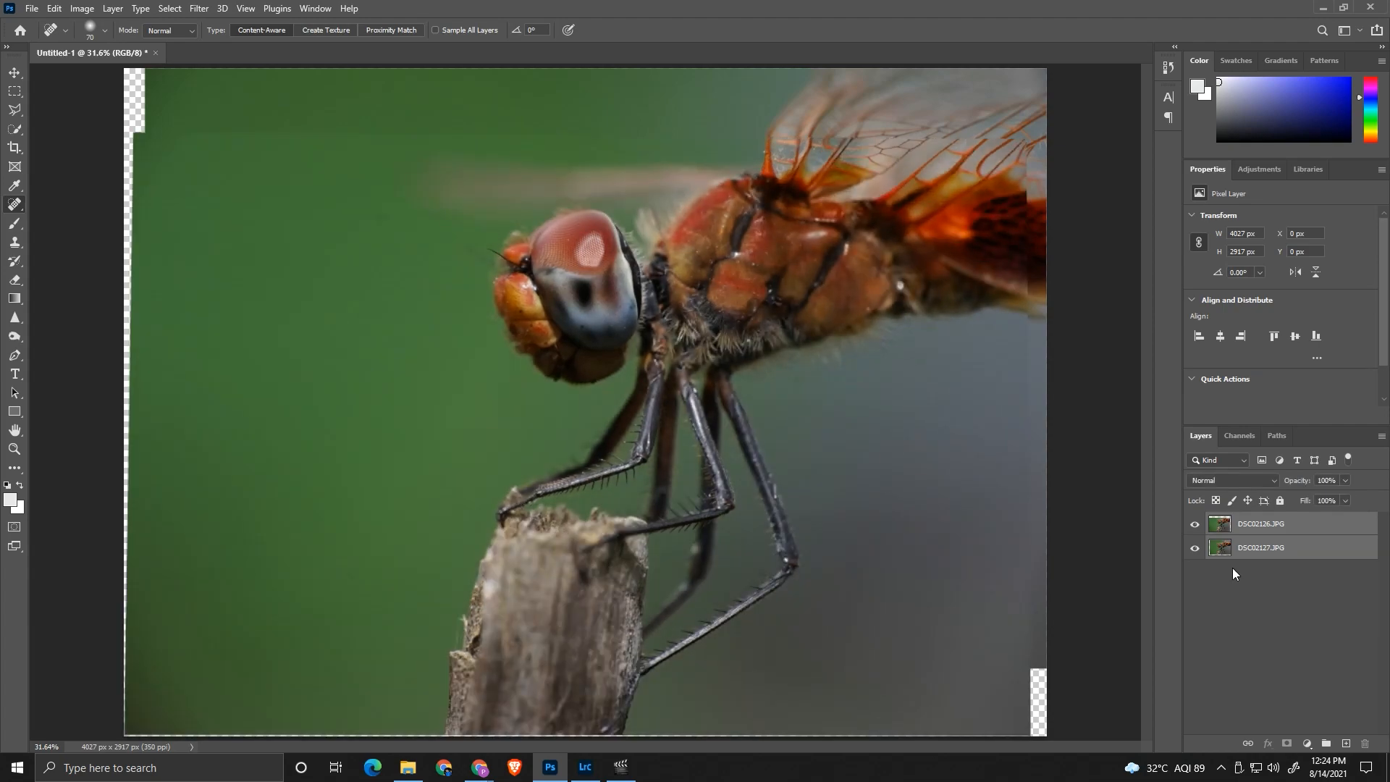
Auto-blend the two aligned layers using the Stack Images method with Seamless Tones and Colors enabled
{"action": "left_click", "coordinate": [52, 10]}
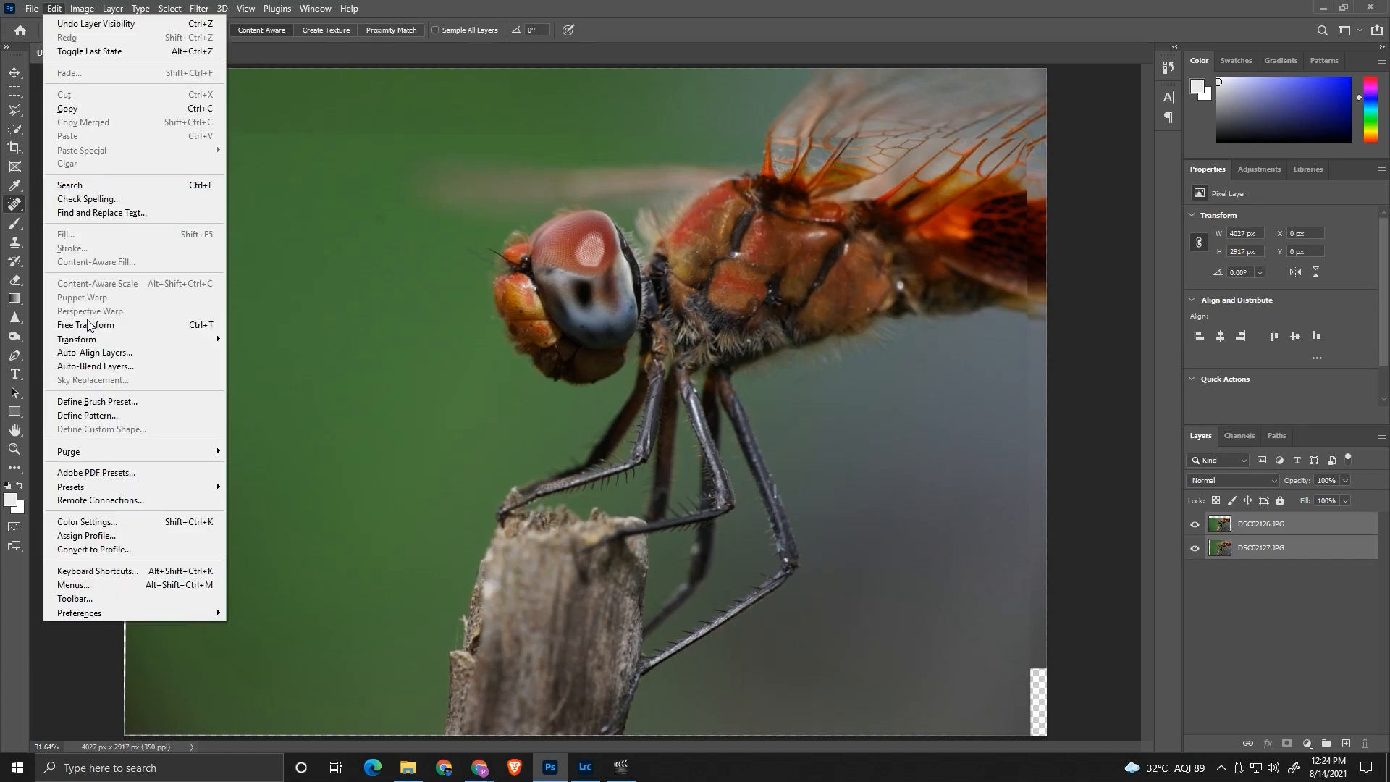
{"action": "left_click", "coordinate": [96, 367]}
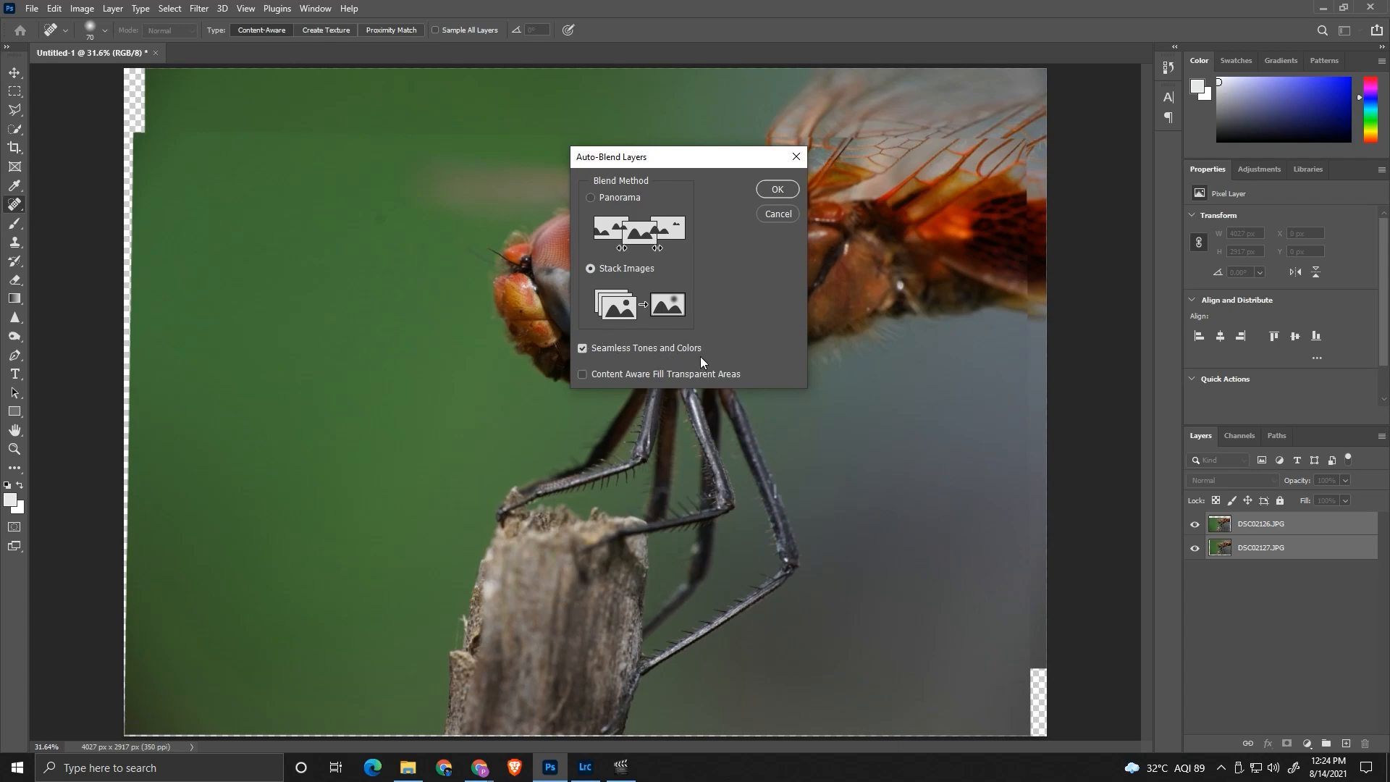
{"action": "left_click", "coordinate": [771, 190]}
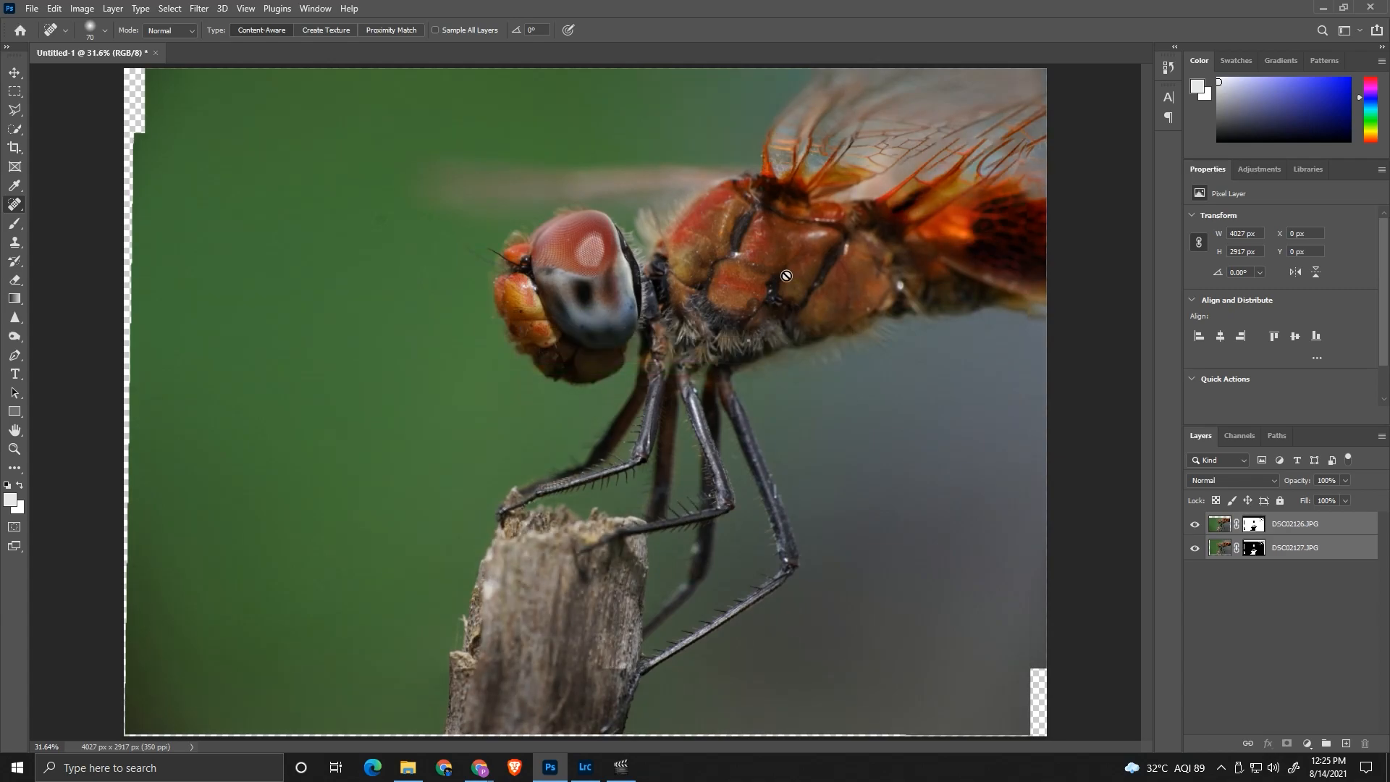
Inspect the sharpness of the dragonfly's eye, body and legs in the blended image at 66.7% zoom
{"action": "key", "text": "ctrl+plus"}
{"action": "key", "text": "ctrl+plus"}
{"action": "key", "text": "ctrl+plus"}
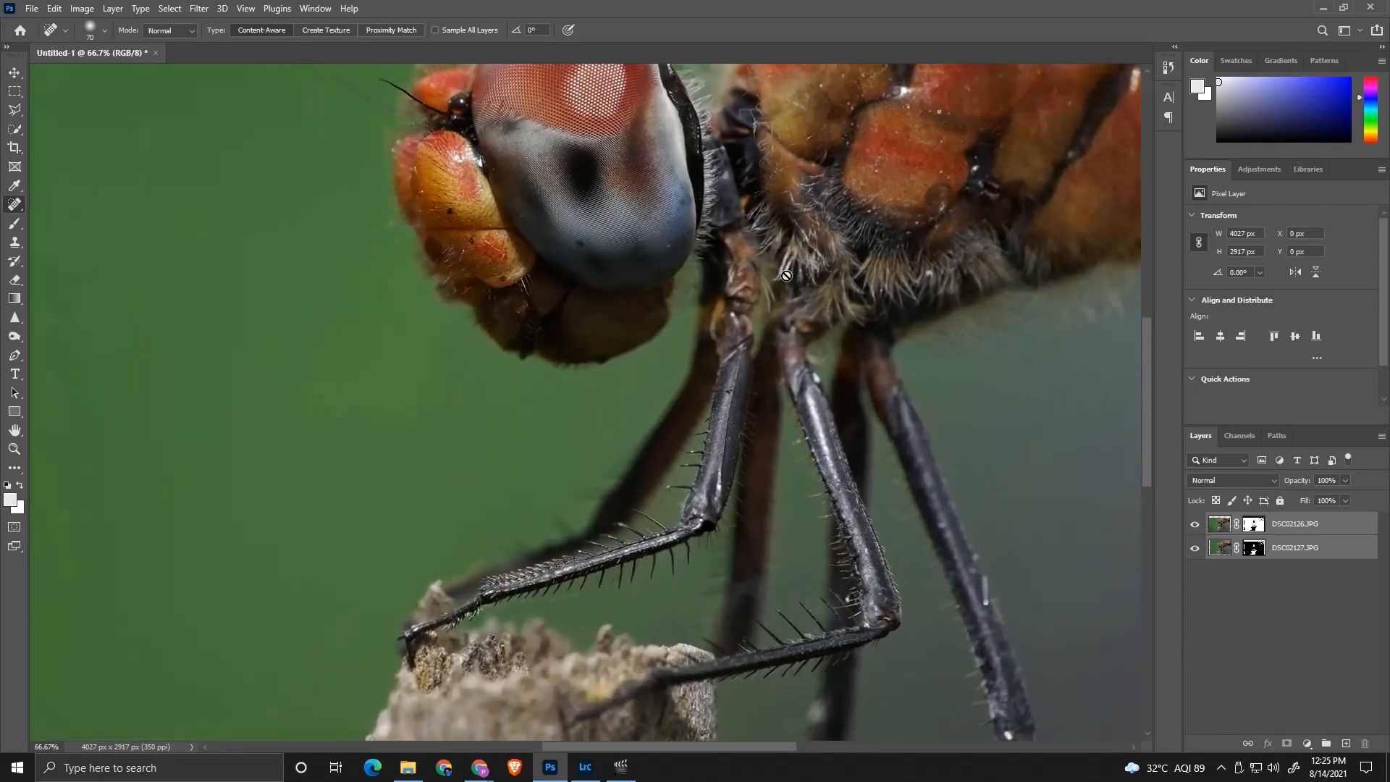
{"action": "scroll", "coordinate": [786, 275], "scroll_direction": "up", "scroll_amount": 5}
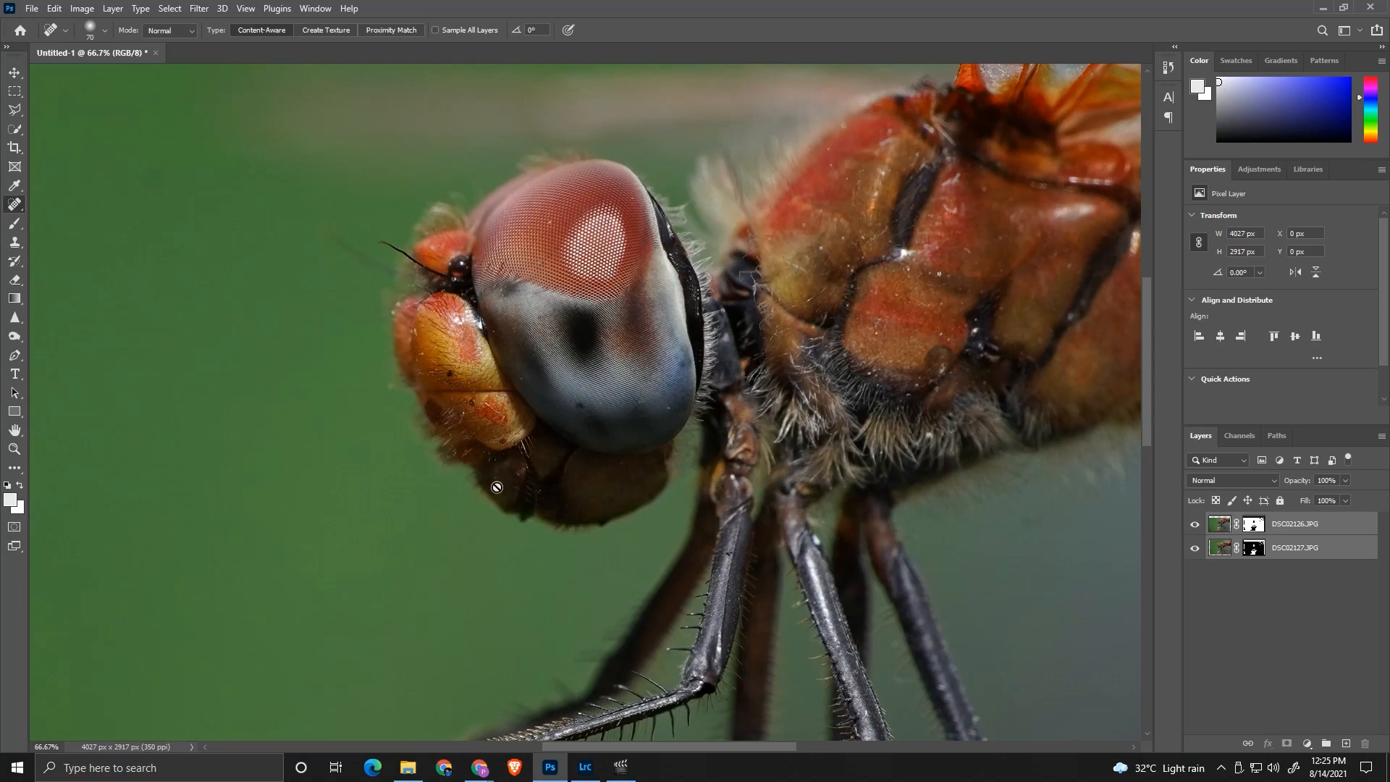
{"action": "scroll", "coordinate": [819, 544], "scroll_direction": "down", "scroll_amount": 2}
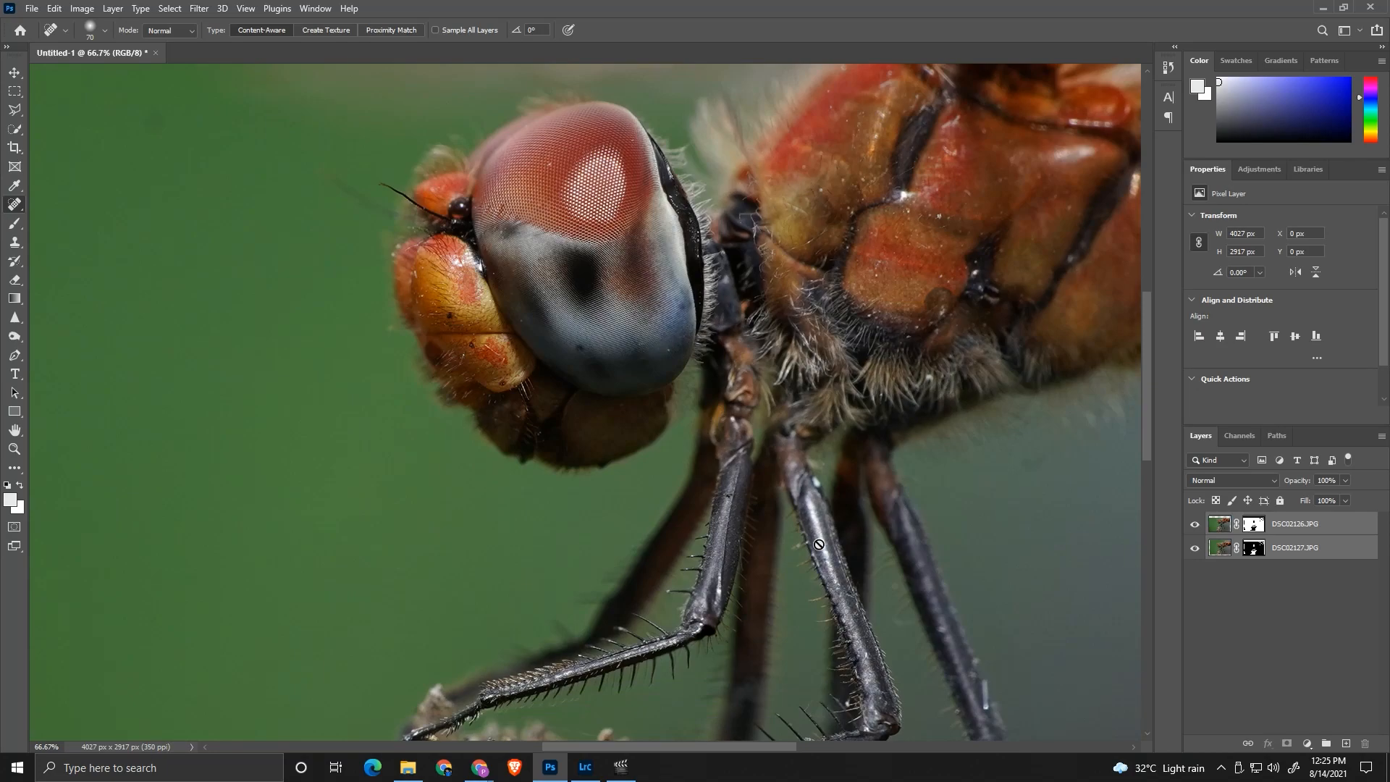
{"action": "scroll", "coordinate": [597, 370], "scroll_direction": "up", "scroll_amount": 2}
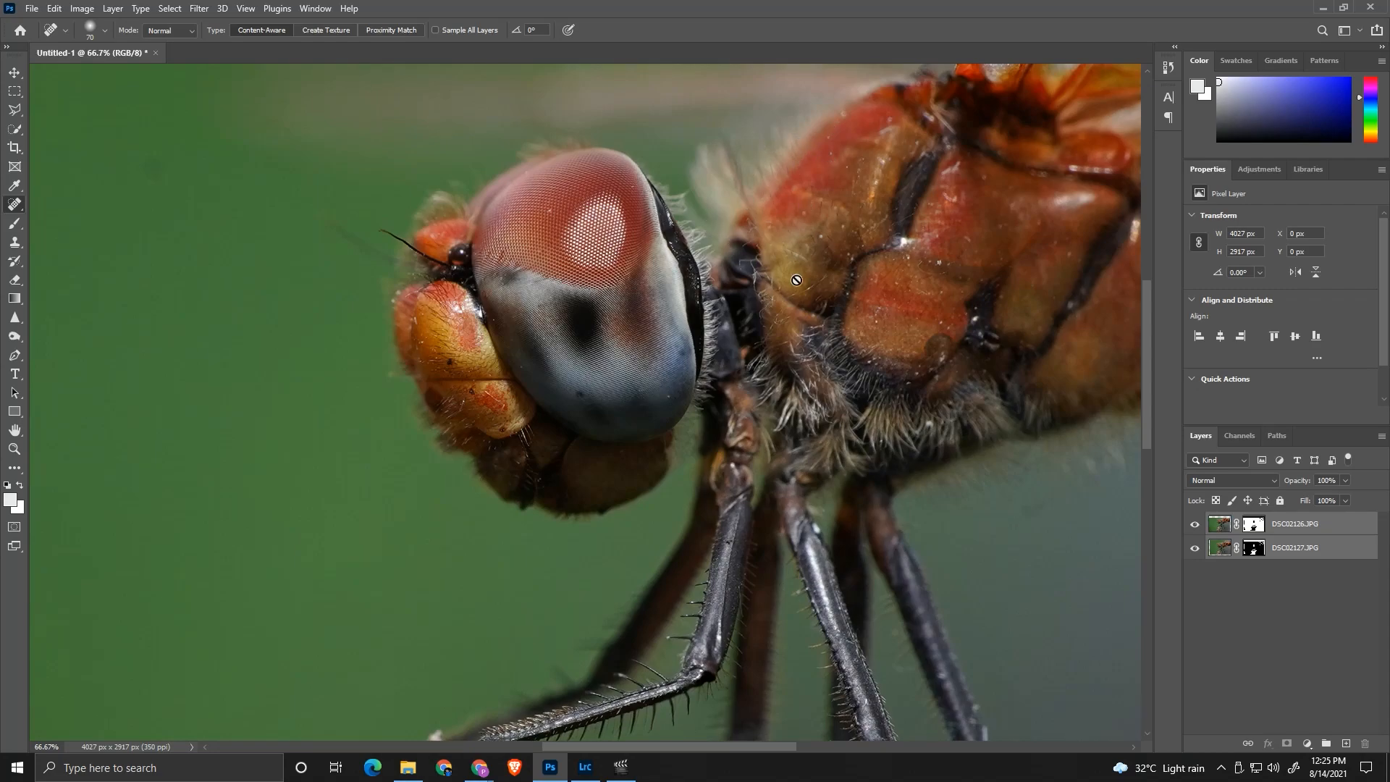
Crop the blended image inward along its left and lower edges to remove the transparent borders
{"action": "key", "text": "ctrl+0"}
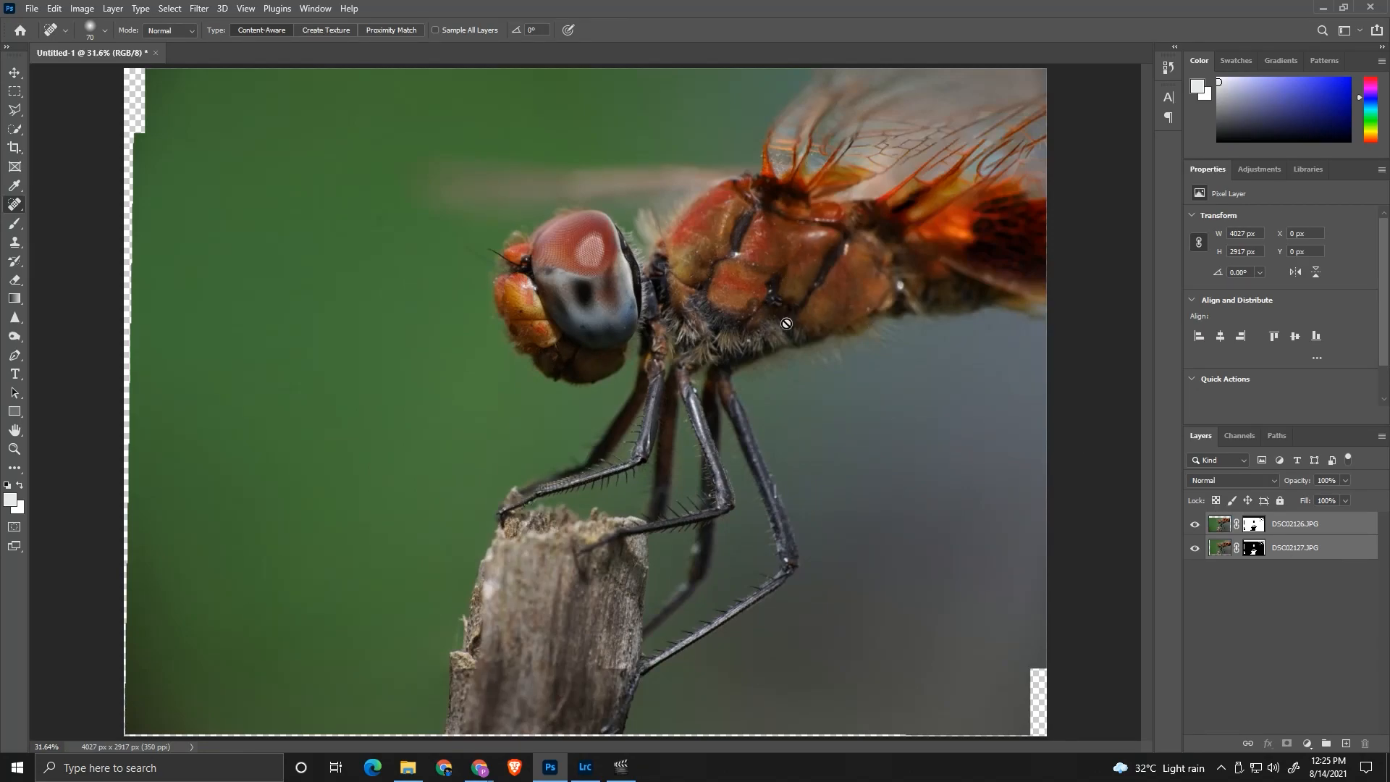
{"action": "left_click", "coordinate": [15, 147]}
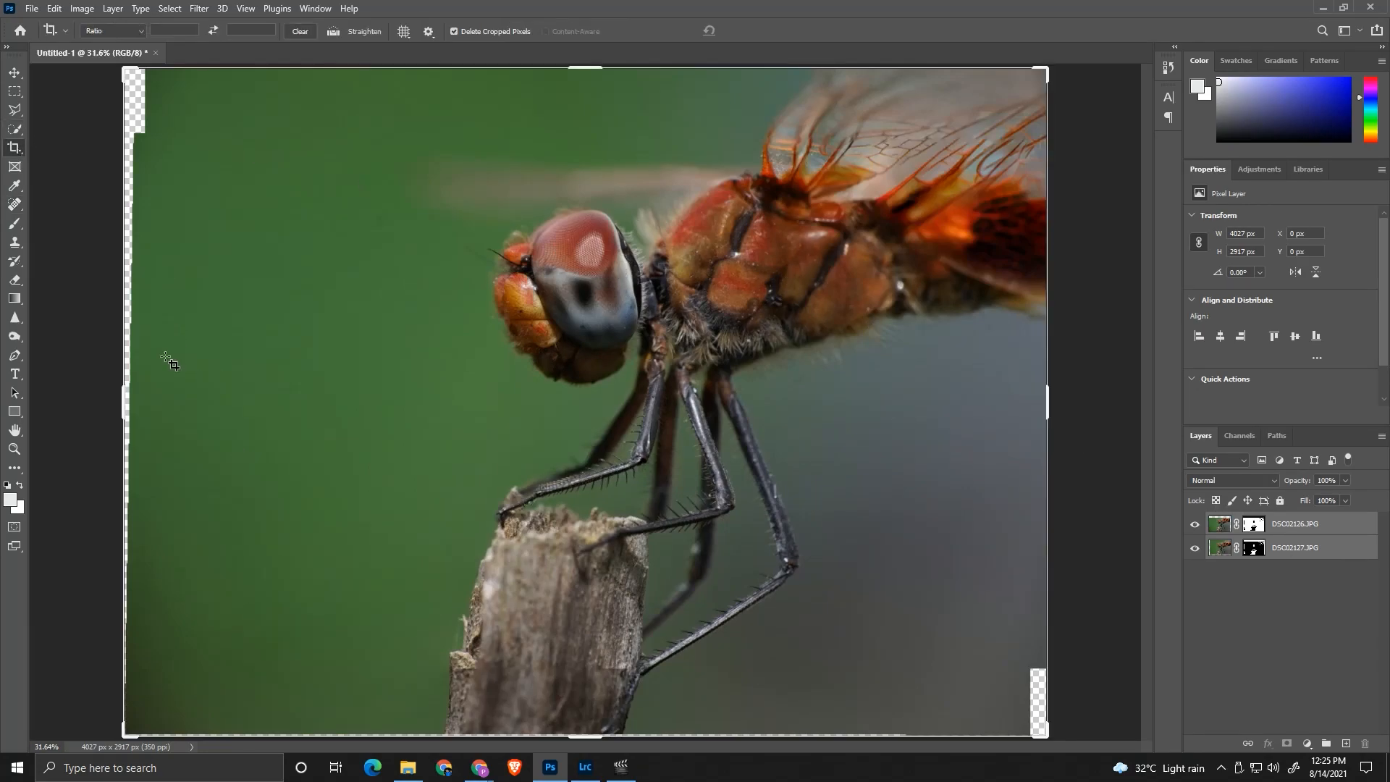
{"action": "left_click_drag", "start_coordinate": [123, 411], "coordinate": [155, 414]}
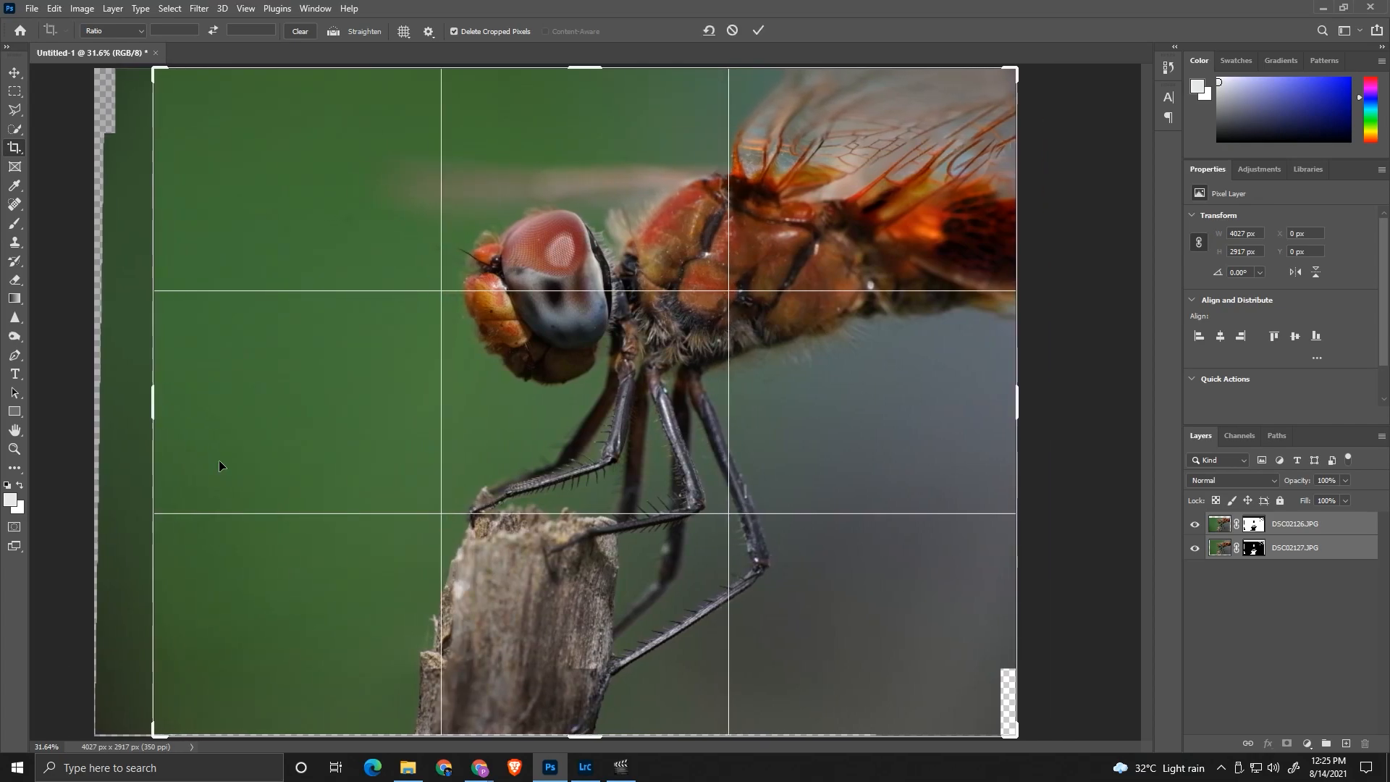
{"action": "left_click_drag", "start_coordinate": [598, 736], "coordinate": [597, 659]}
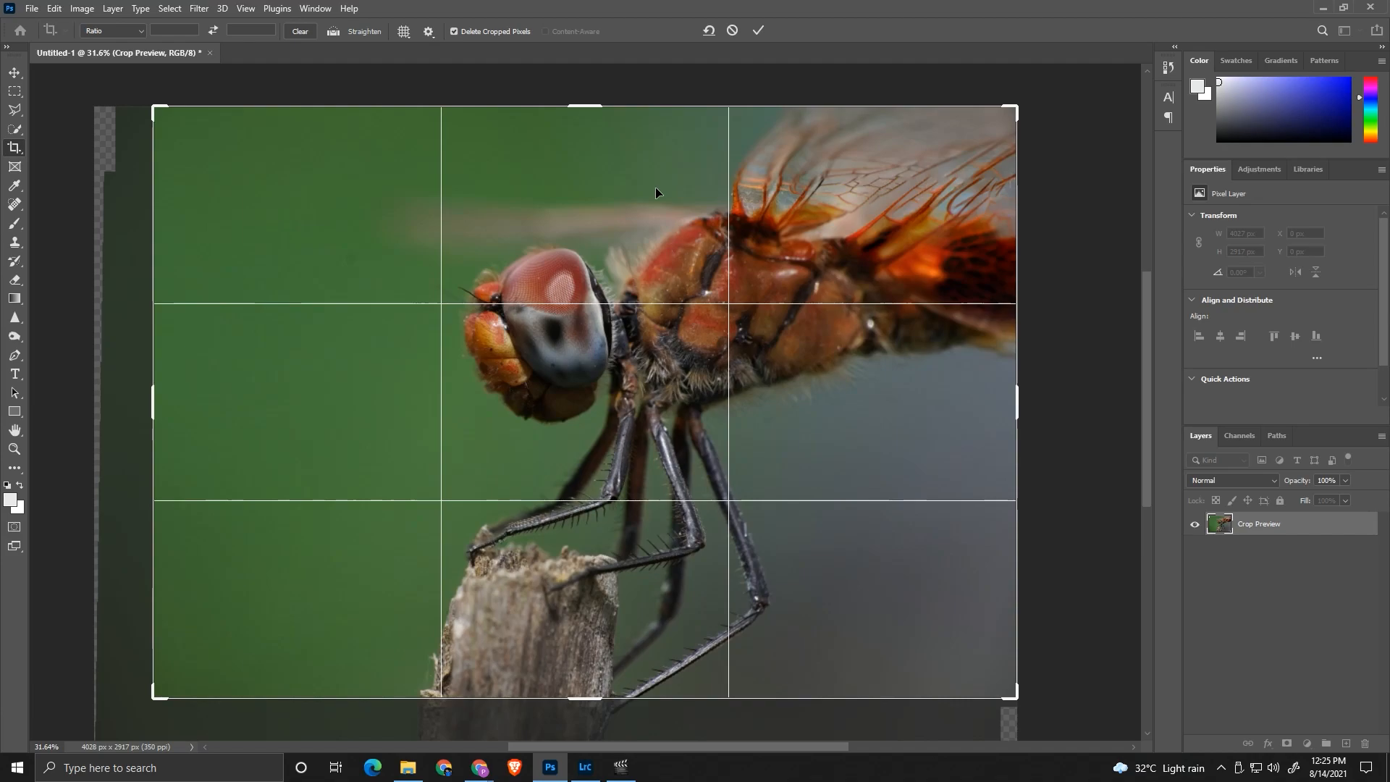
{"action": "key", "text": "Return"}
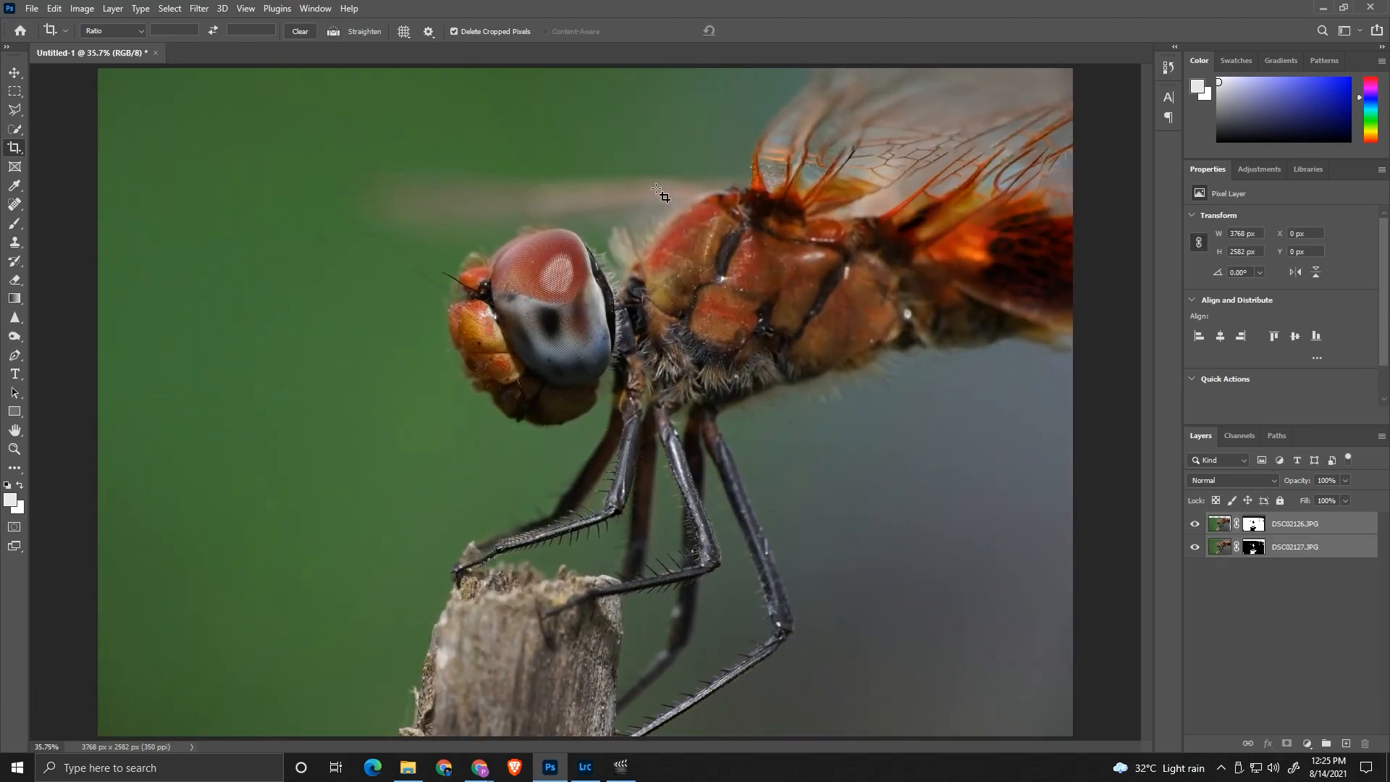
Compare what each photo contributes to the blend by toggling the visibility of the DSC02126.JPG and DSC02127.JPG layers
{"action": "key", "text": "ctrl+plus"}
{"action": "key", "text": "ctrl+plus"}
{"action": "key", "text": "ctrl+0"}
{"action": "left_click", "coordinate": [1195, 524]}
{"action": "left_click", "coordinate": [1195, 524]}
{"action": "left_click", "coordinate": [1194, 525]}
{"action": "left_click", "coordinate": [1195, 524]}
{"action": "left_click", "coordinate": [1195, 524]}
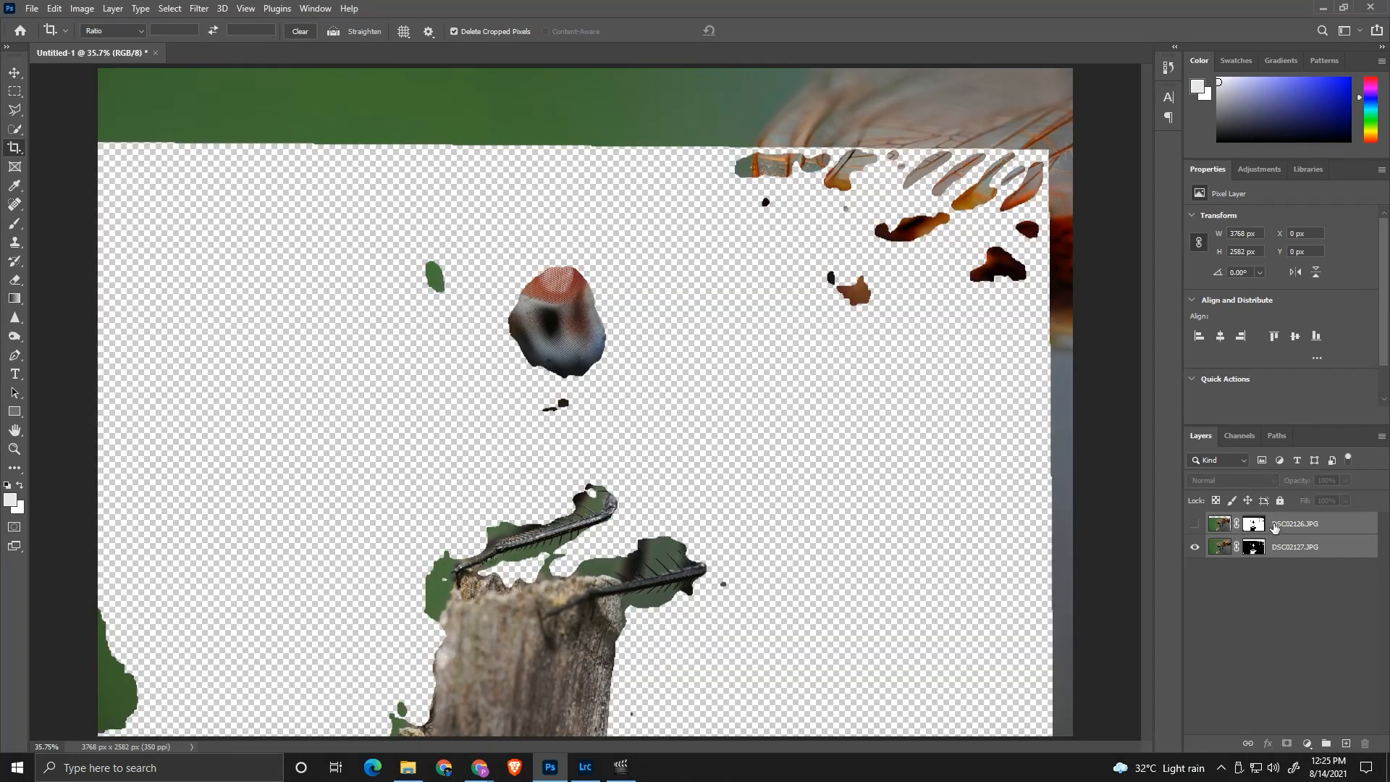
{"action": "left_click", "coordinate": [1194, 526]}
{"action": "left_click", "coordinate": [1195, 526]}
{"action": "left_click", "coordinate": [1196, 526]}
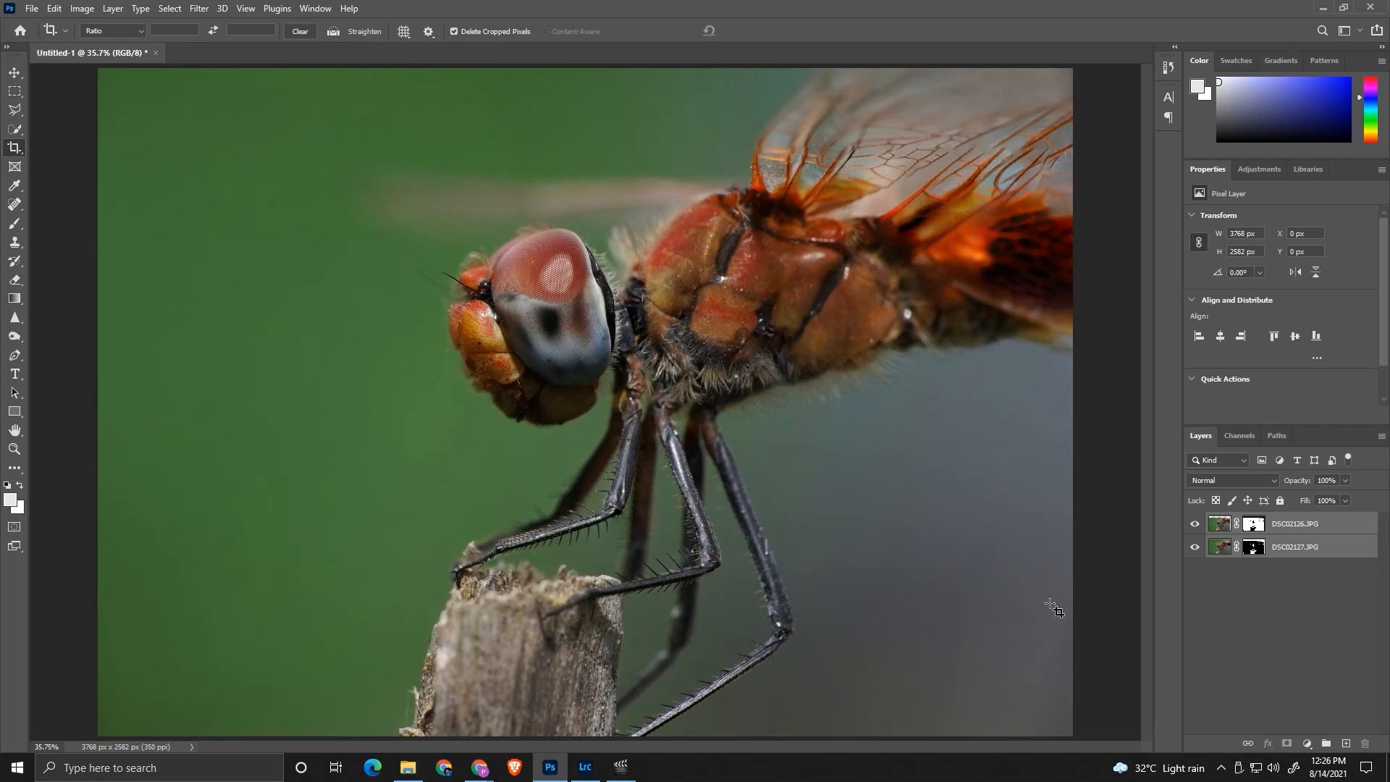
{"action": "left_click", "coordinate": [1195, 525]}
{"action": "left_click", "coordinate": [1196, 525]}
{"action": "left_click", "coordinate": [1195, 525]}
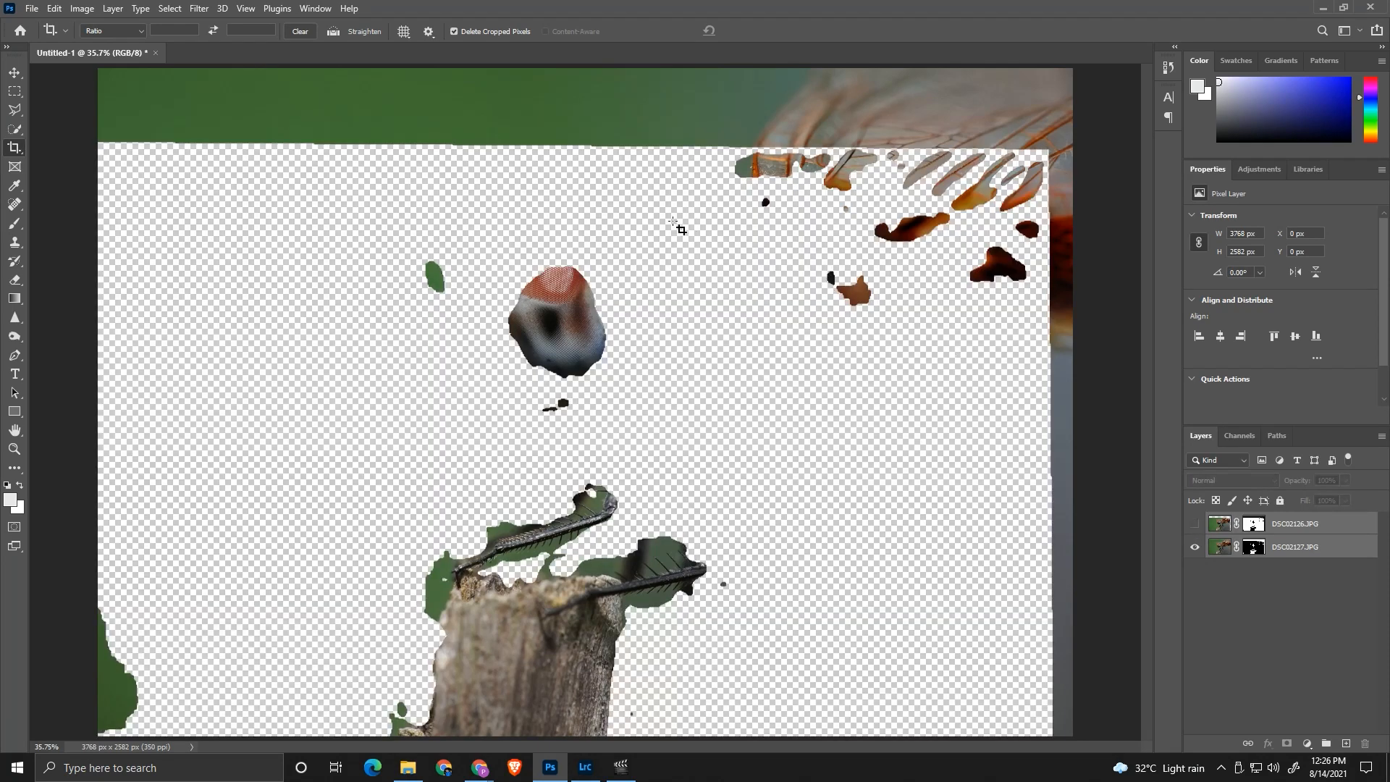
{"action": "left_click", "coordinate": [1195, 524]}
{"action": "left_click", "coordinate": [1194, 524]}
{"action": "left_click", "coordinate": [1195, 548]}
{"action": "left_click", "coordinate": [1194, 547]}
{"action": "left_click", "coordinate": [1194, 525]}
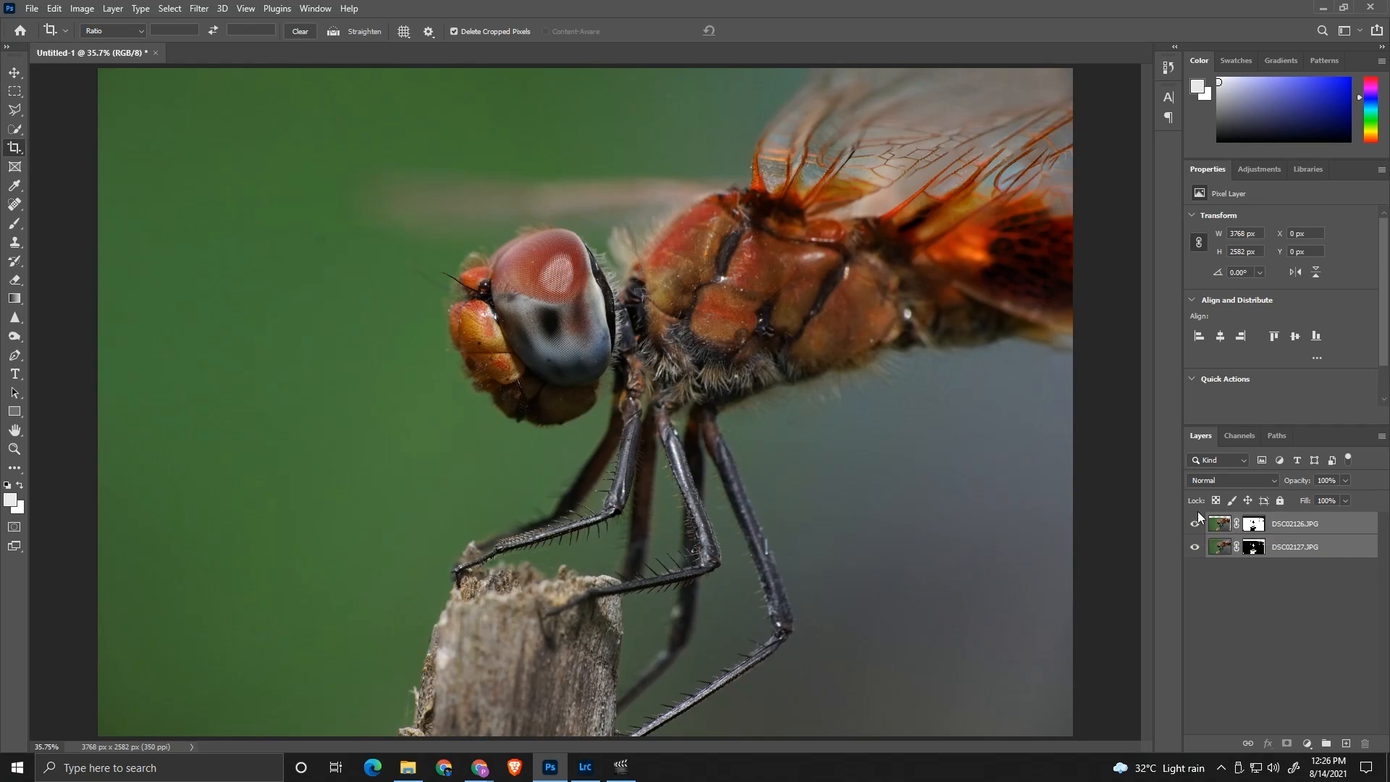
Close the stacked dragonfly document without saving and switch to the 2021-08-13 folder in File Explorer
{"action": "left_click", "coordinate": [156, 54]}
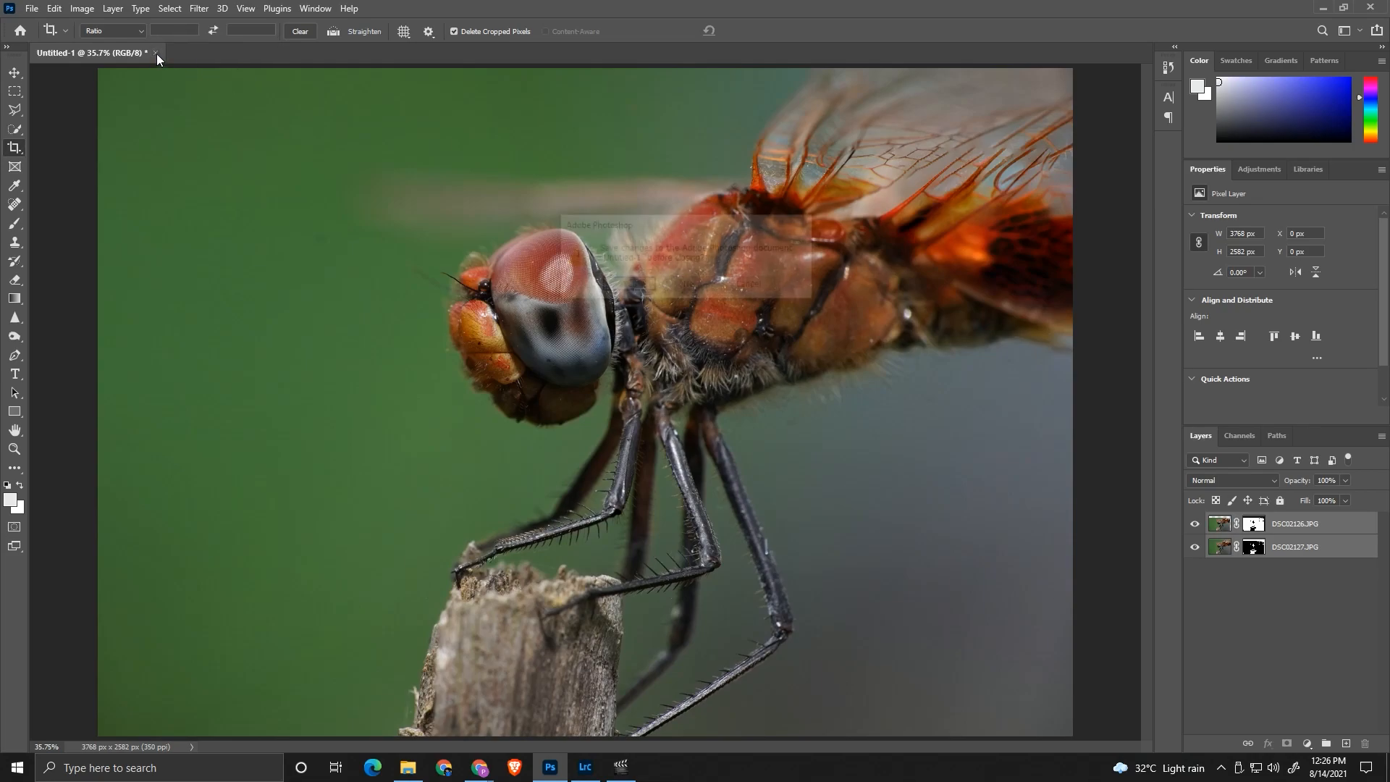
{"action": "left_click", "coordinate": [690, 286]}
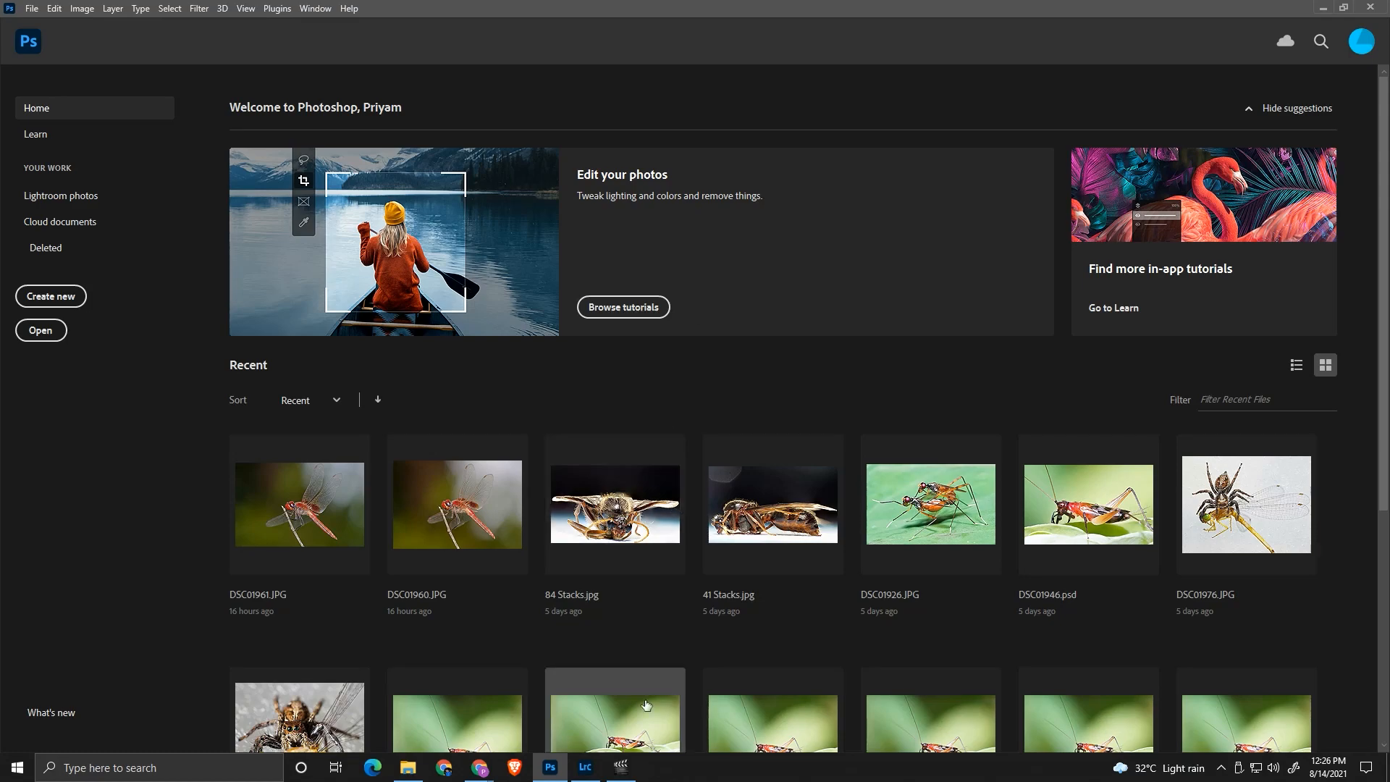
{"action": "left_click", "coordinate": [409, 769]}
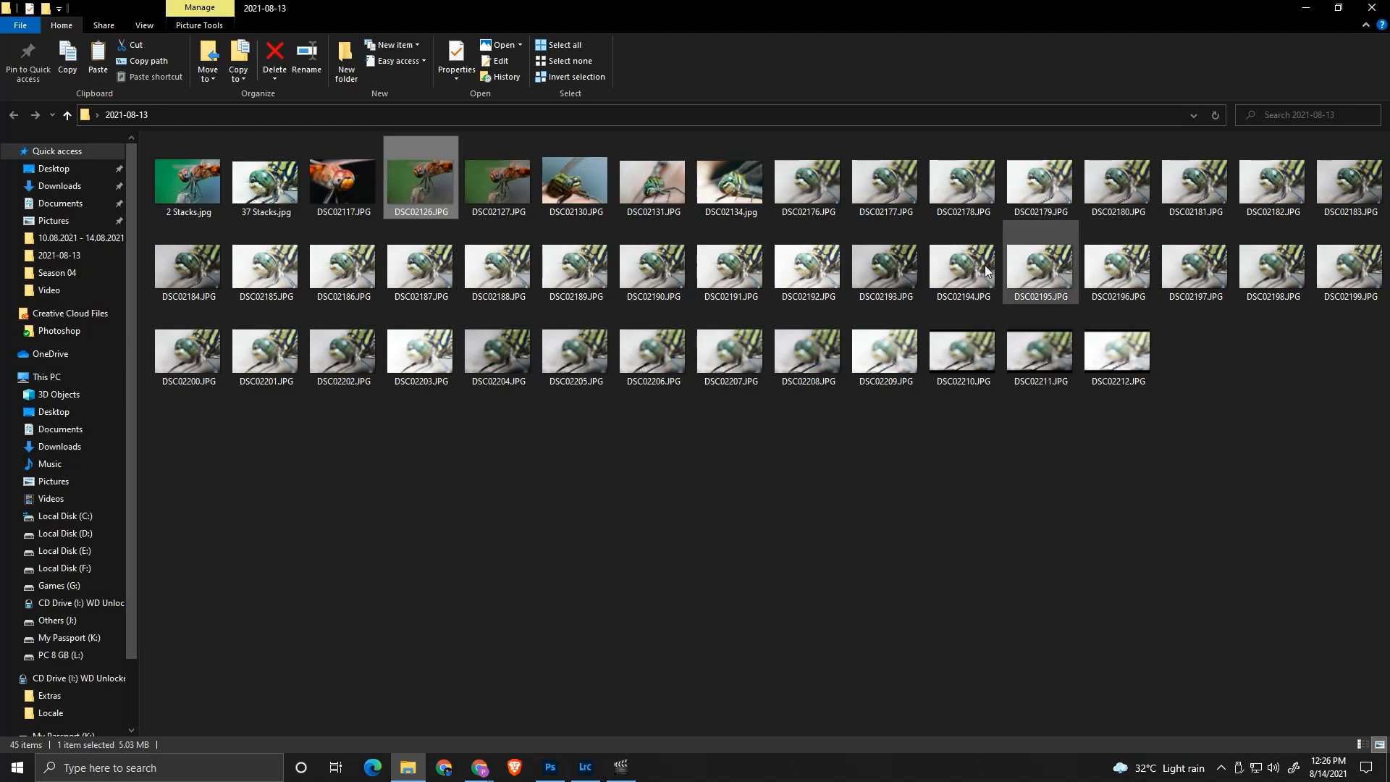
Check the extent of the green-eyed dragonfly series by selecting DSC02176.JPG through DSC02212.JPG, leaving only DSC02176.JPG selected
{"action": "left_click", "coordinate": [801, 201]}
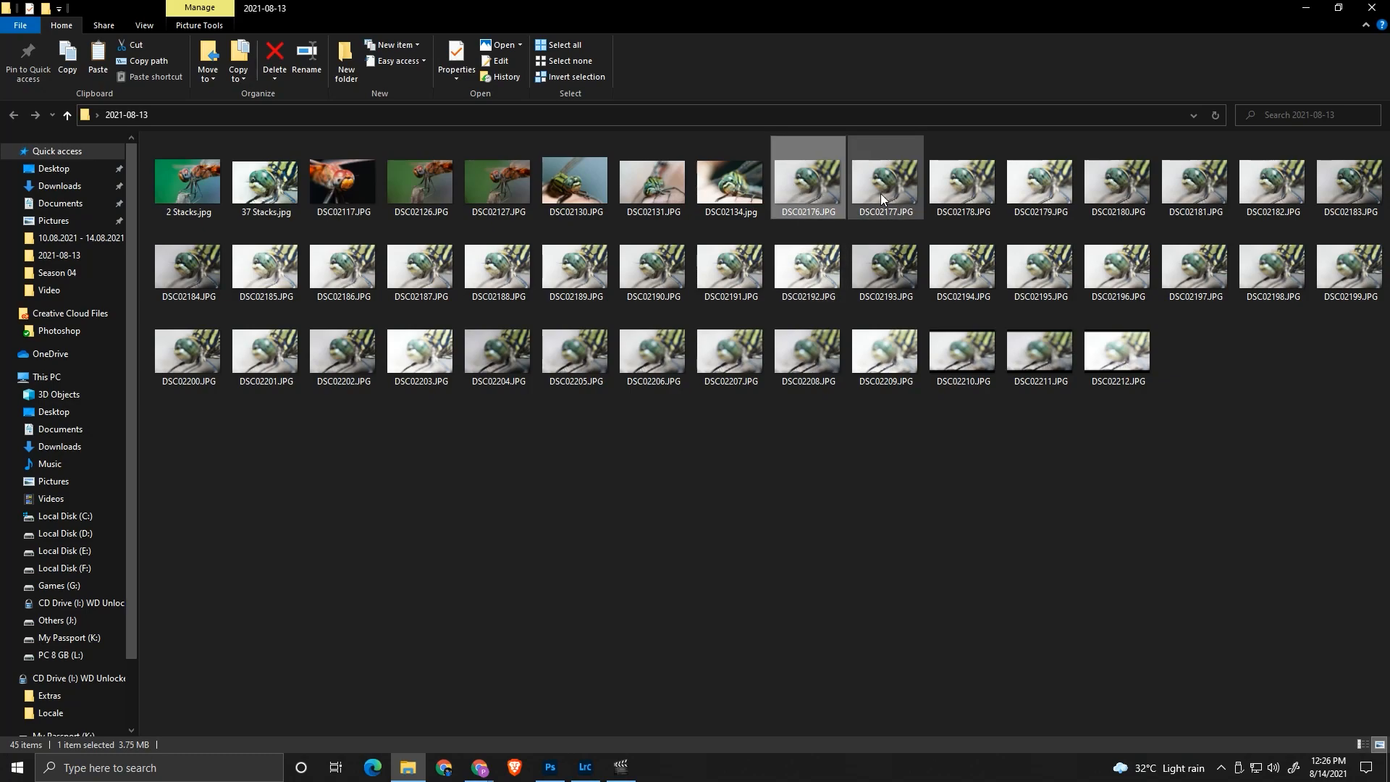
{"action": "key", "text": "shift+End"}
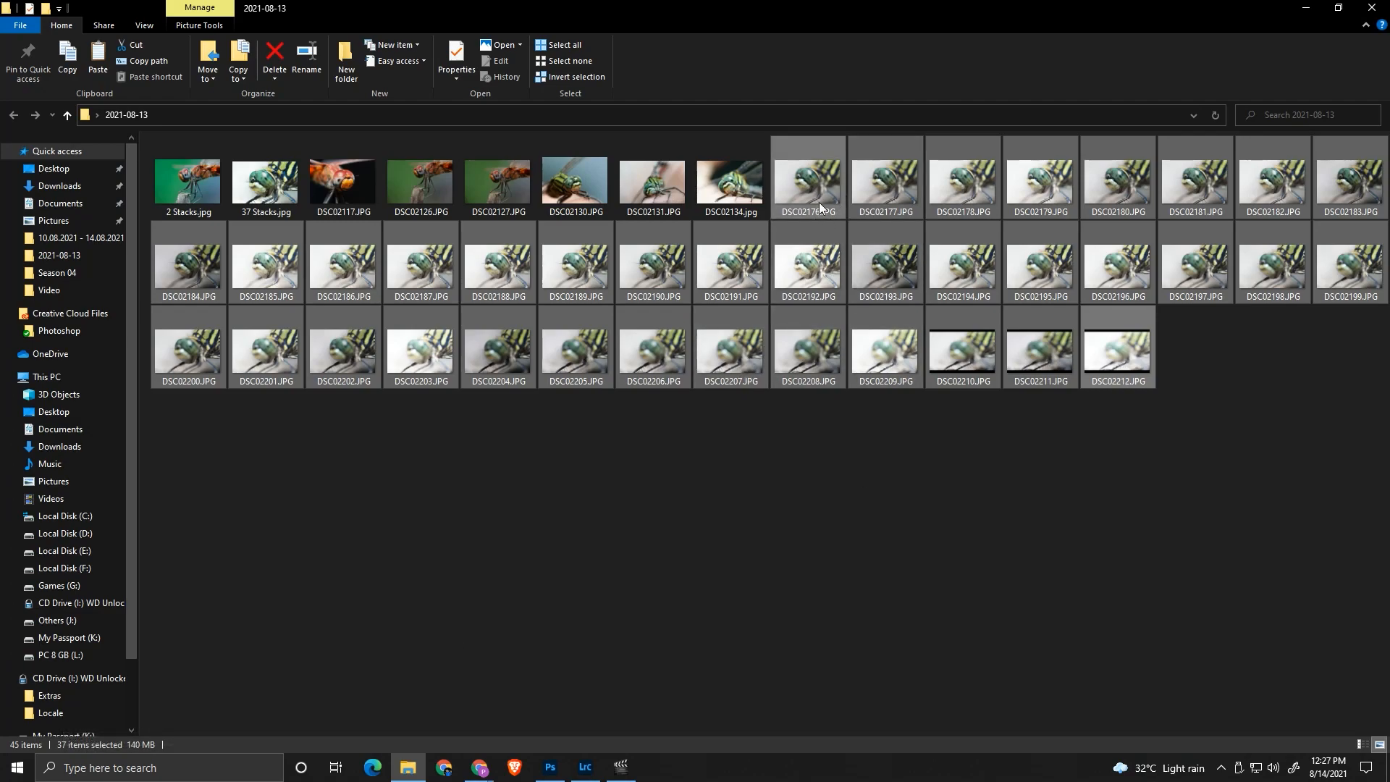
{"action": "left_click", "coordinate": [815, 183]}
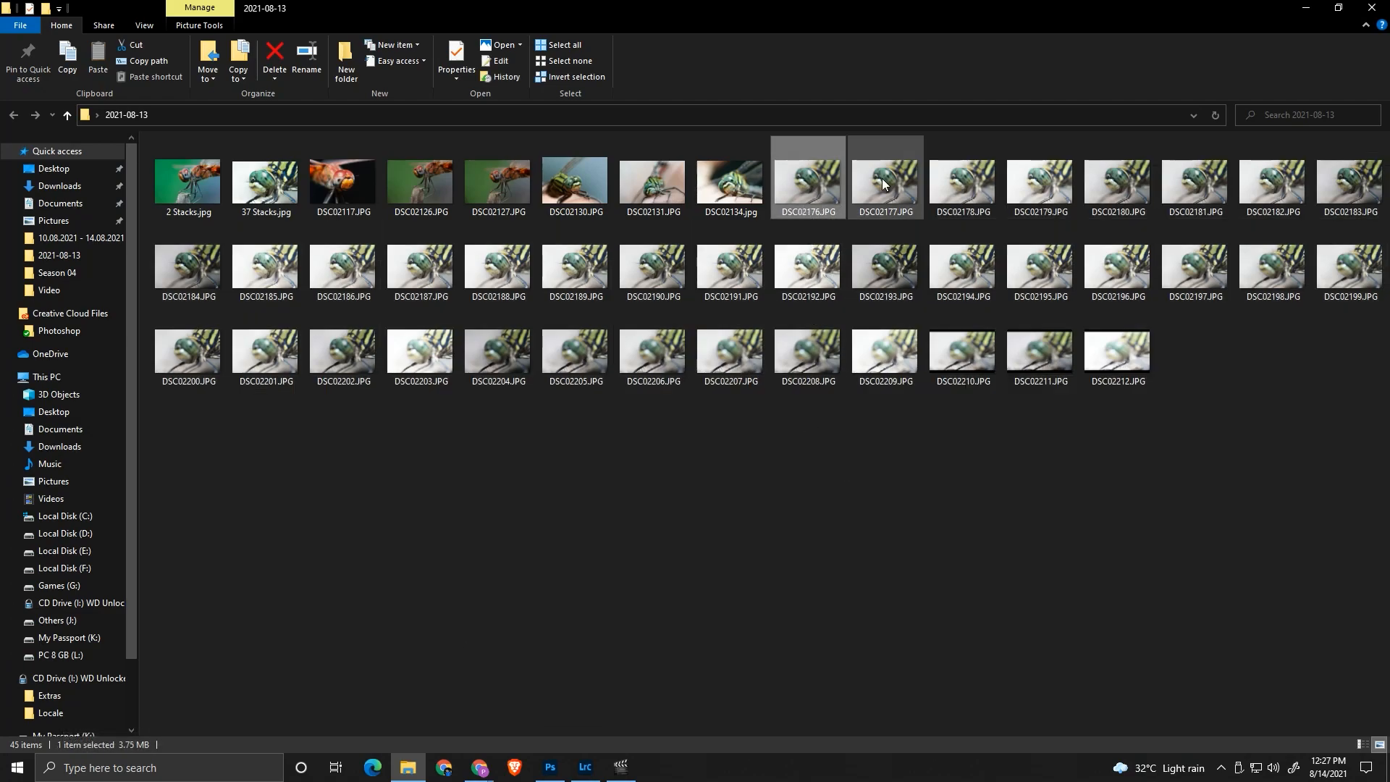
View the series from DSC02176.JPG to DSC02204.JPG in Photos to examine how the focus shifts across the dragonfly
{"action": "double_click", "coordinate": [817, 184]}
{"action": "key", "text": "Right"}
{"action": "key", "text": "Right"}
{"action": "key", "text": "Right"}
{"action": "key", "text": "Right"}
{"action": "key", "text": "Right"}
{"action": "key", "text": "Right"}
{"action": "key", "text": "Right"}
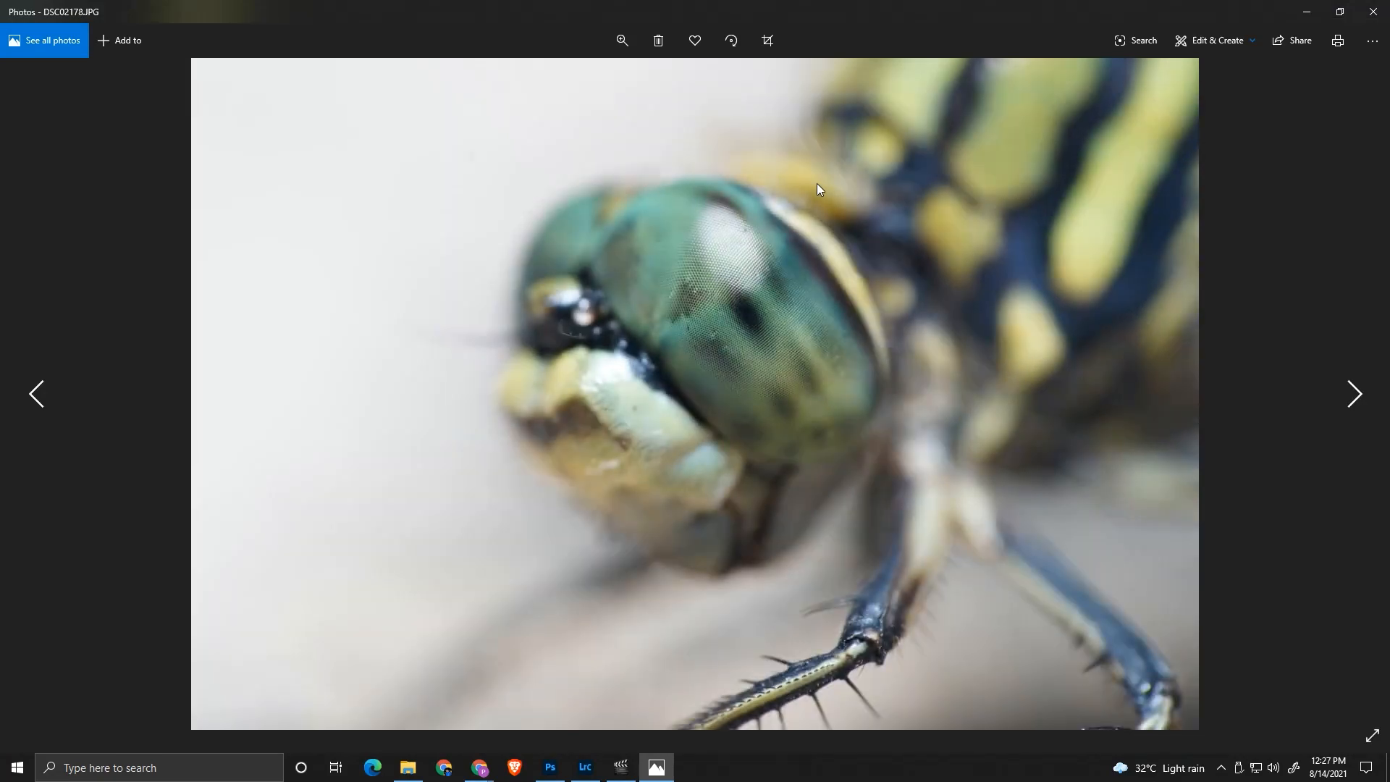
{"action": "key", "text": "Right"}
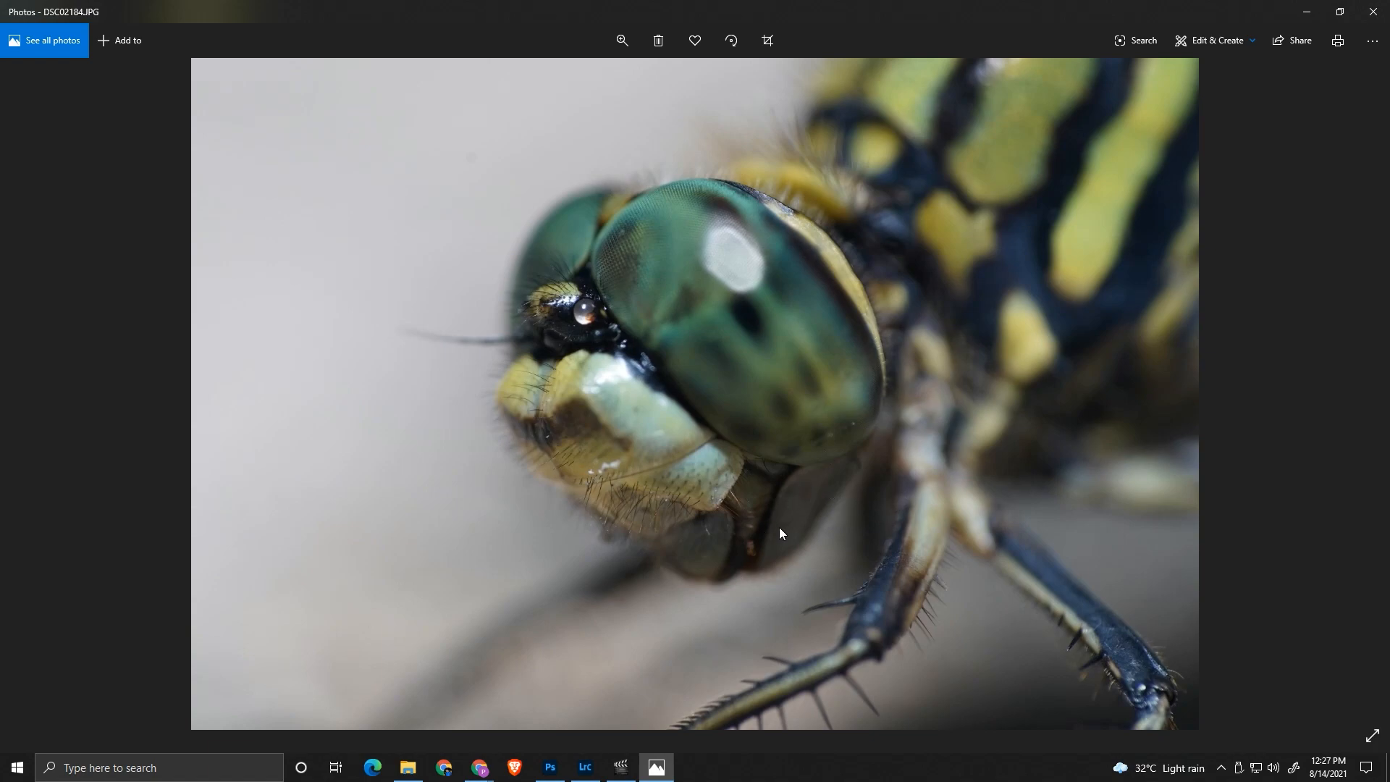
{"action": "key", "text": "Right"}
{"action": "key", "text": "Right"}
{"action": "key", "text": "Right"}
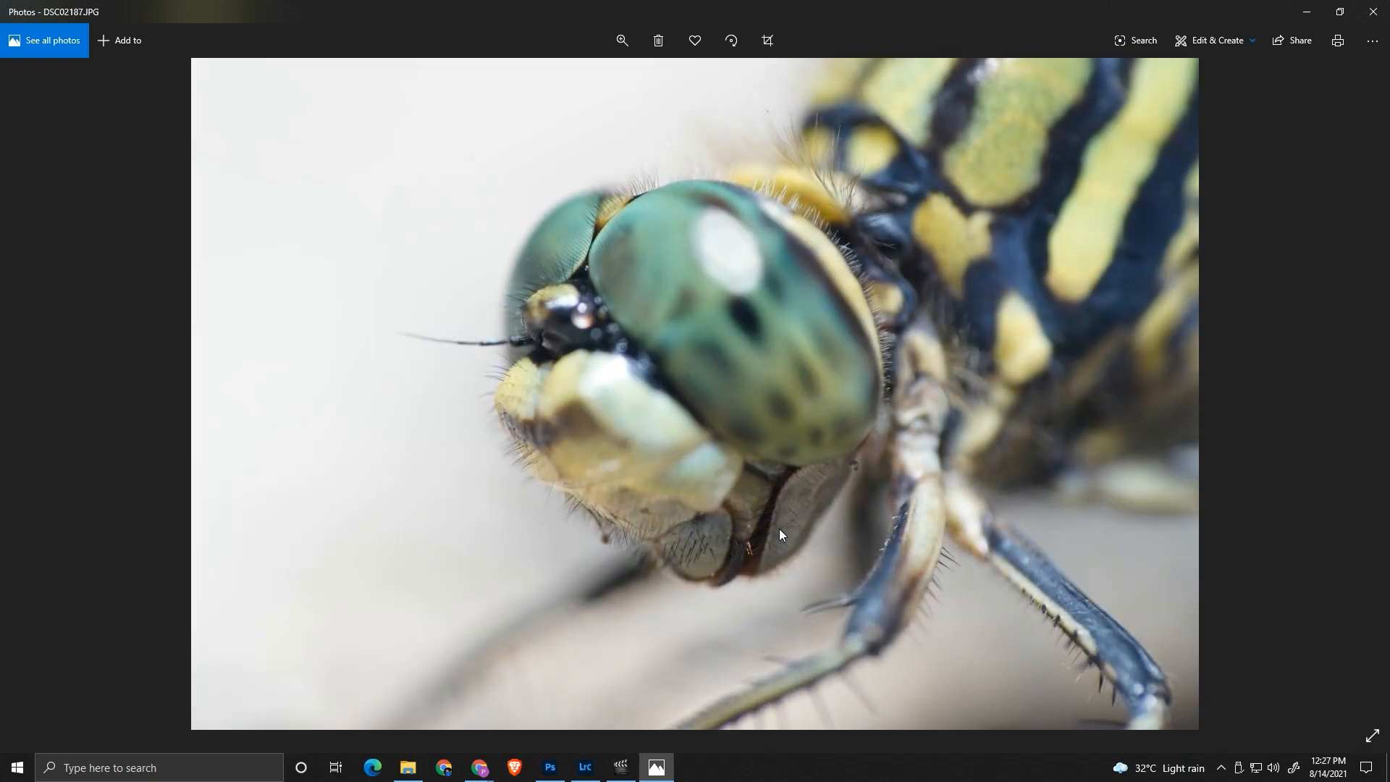
{"action": "key", "text": "Right"}
{"action": "key", "text": "Right"}
{"action": "key", "text": "Right"}
{"action": "key", "text": "Right"}
{"action": "key", "text": "Right"}
{"action": "key", "text": "Right"}
{"action": "key", "text": "Right"}
{"action": "key", "text": "Right"}
{"action": "key", "text": "Right"}
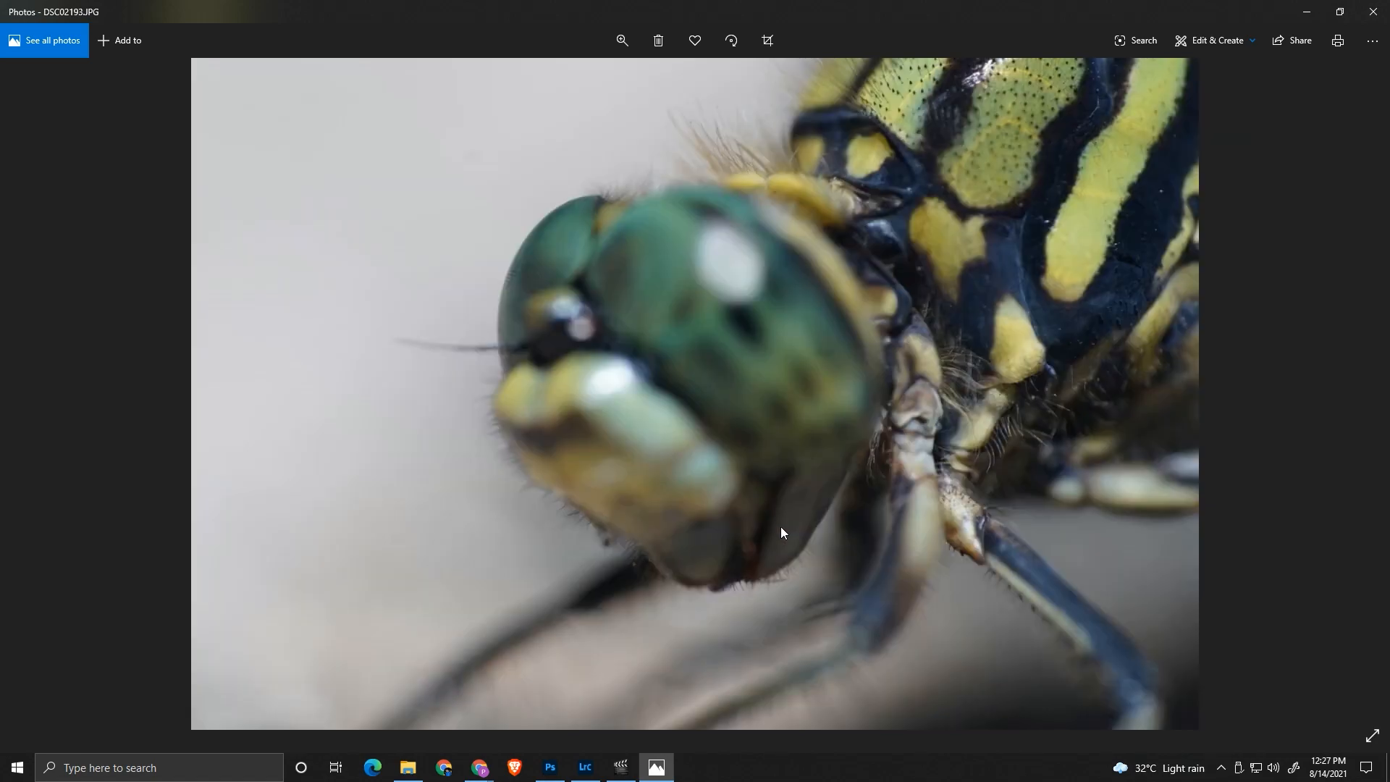
{"action": "key", "text": "Right"}
{"action": "key", "text": "Right"}
{"action": "key", "text": "Right"}
{"action": "key", "text": "Right"}
{"action": "key", "text": "Right"}
{"action": "key", "text": "Right"}
{"action": "key", "text": "Right"}
{"action": "key", "text": "Right"}
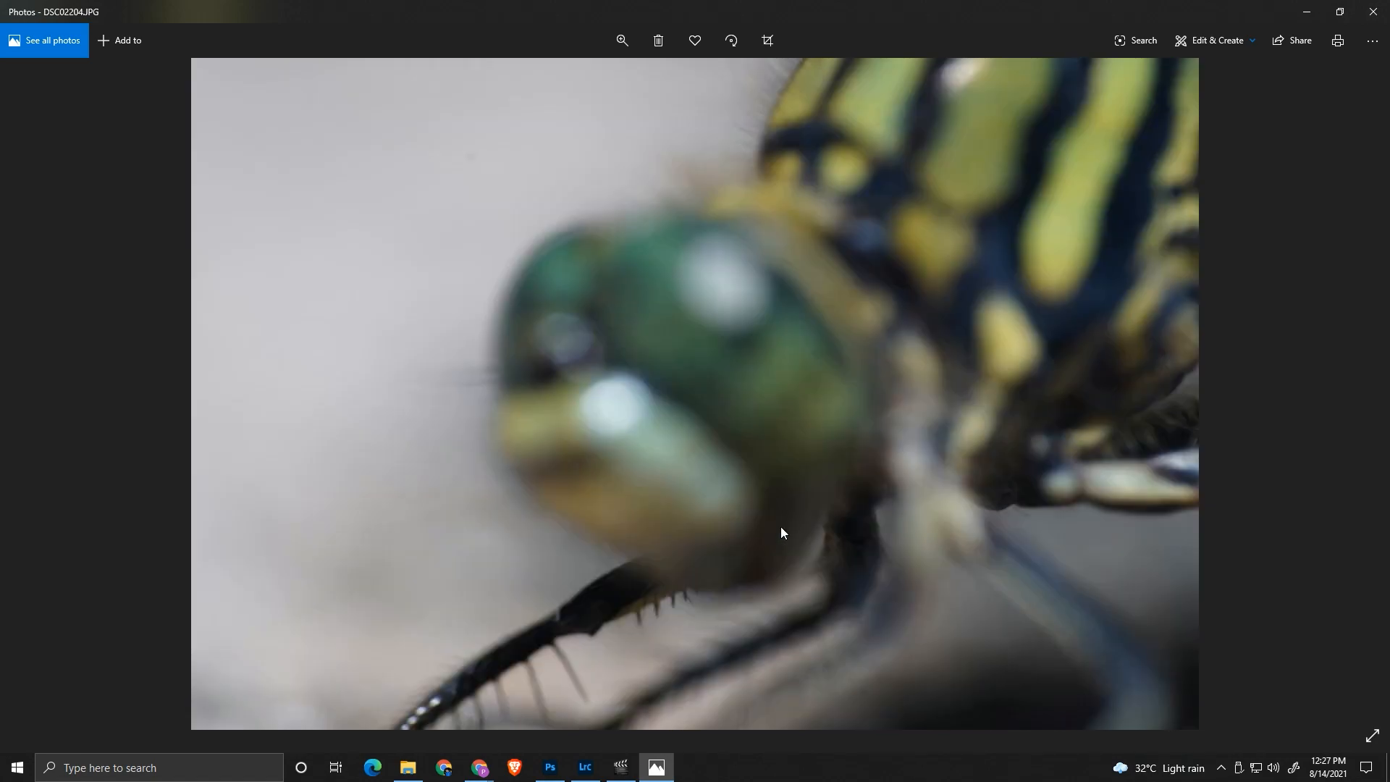
{"action": "key", "text": "alt+F4"}
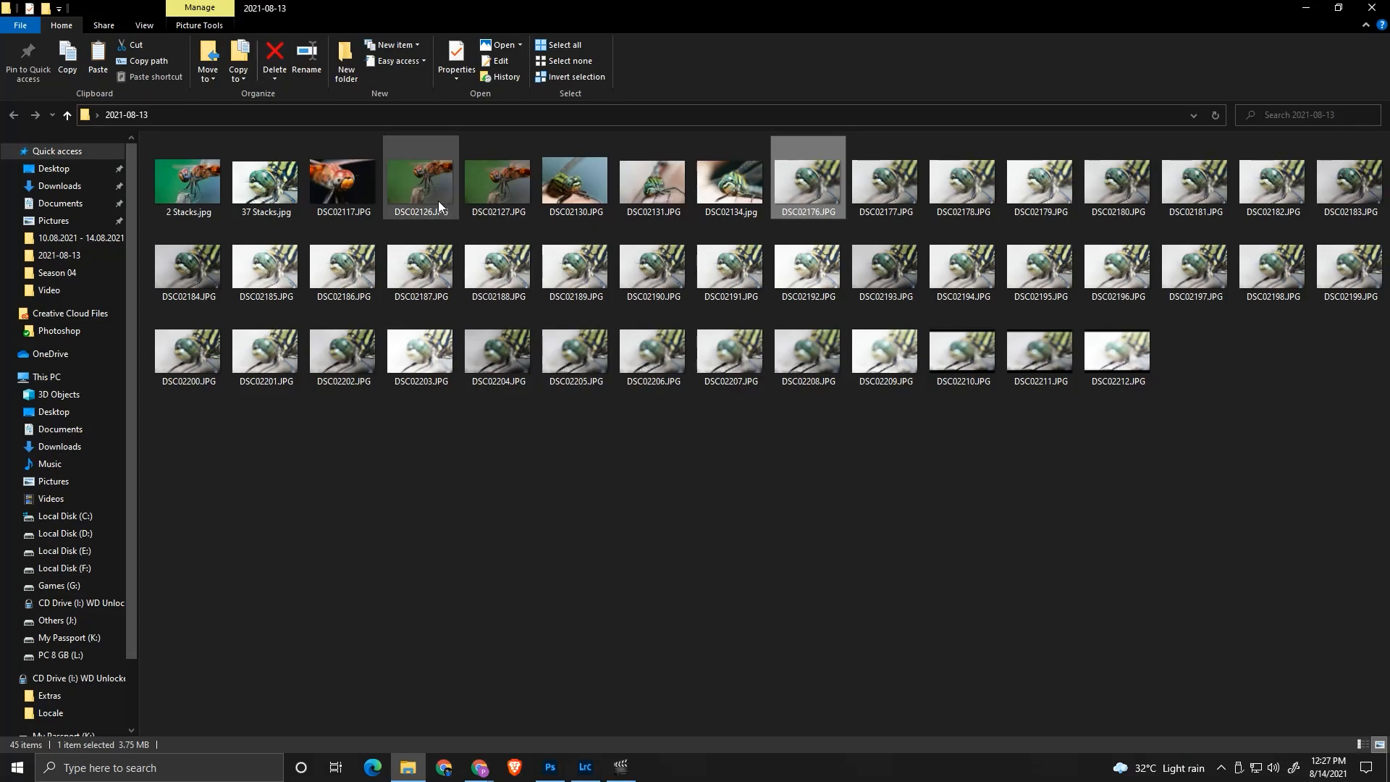
Open DSC02126.JPG in Photos and compare its focus with DSC02127.JPG by switching between the two
{"action": "mouse_move", "coordinate": [438, 201]}
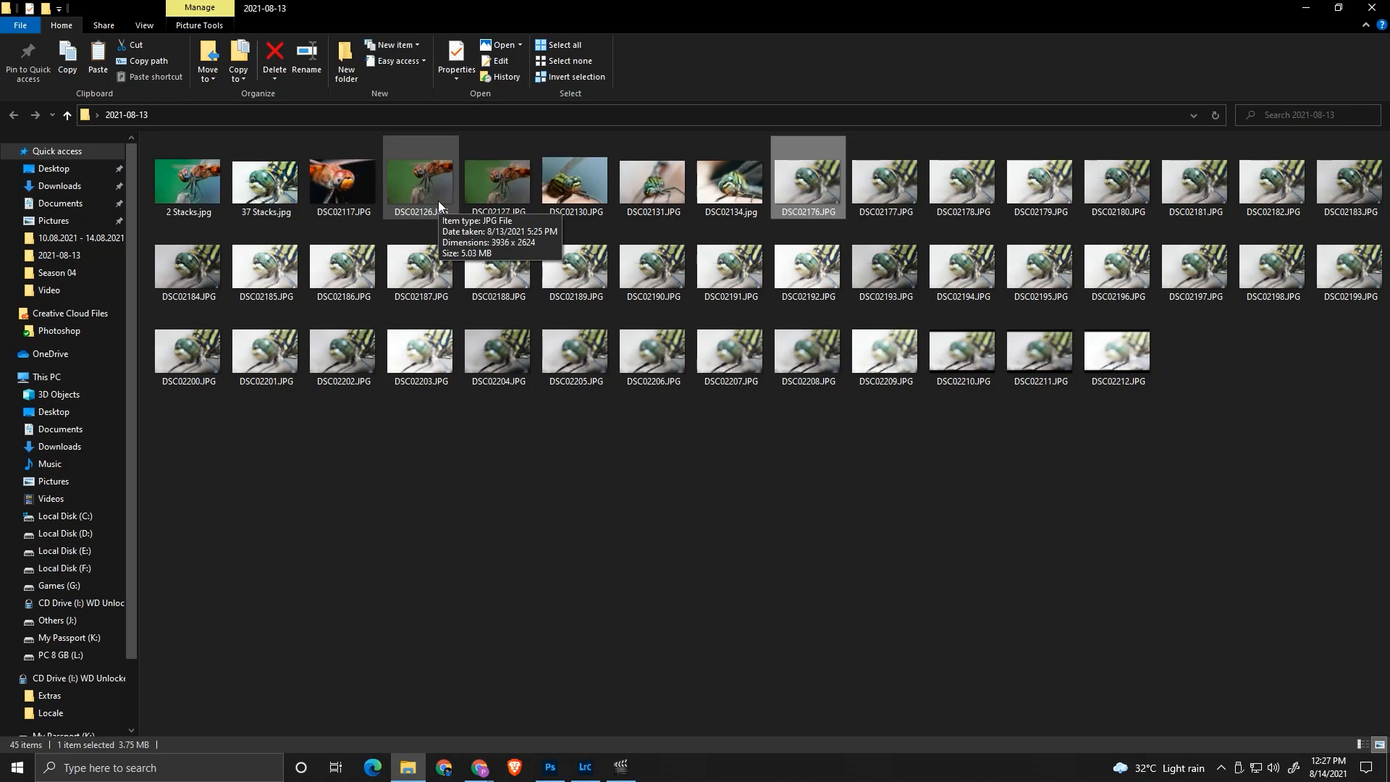
{"action": "double_click", "coordinate": [433, 190]}
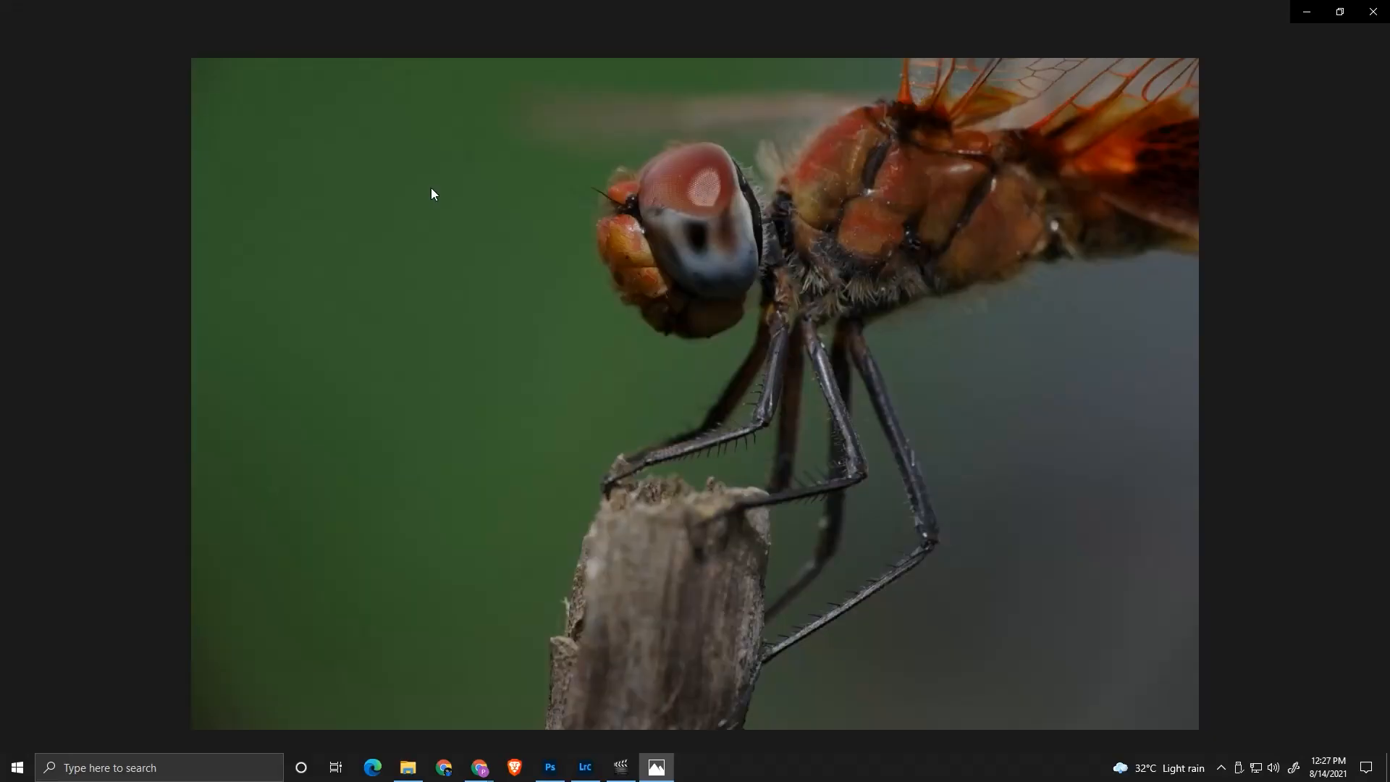
{"action": "key", "text": "Right"}
{"action": "key", "text": "Left"}
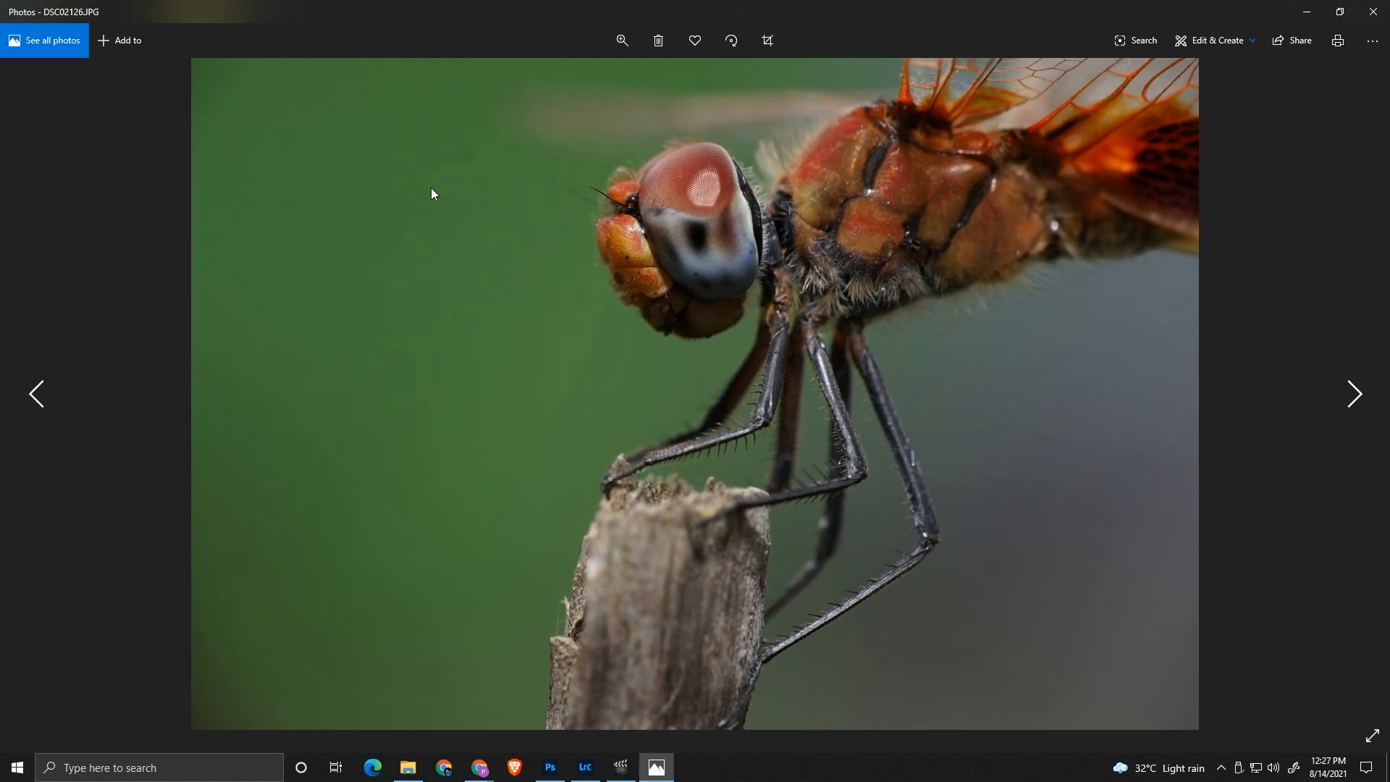
{"action": "key", "text": "Right"}
{"action": "key", "text": "Left"}
{"action": "left_click", "coordinate": [1372, 12]}
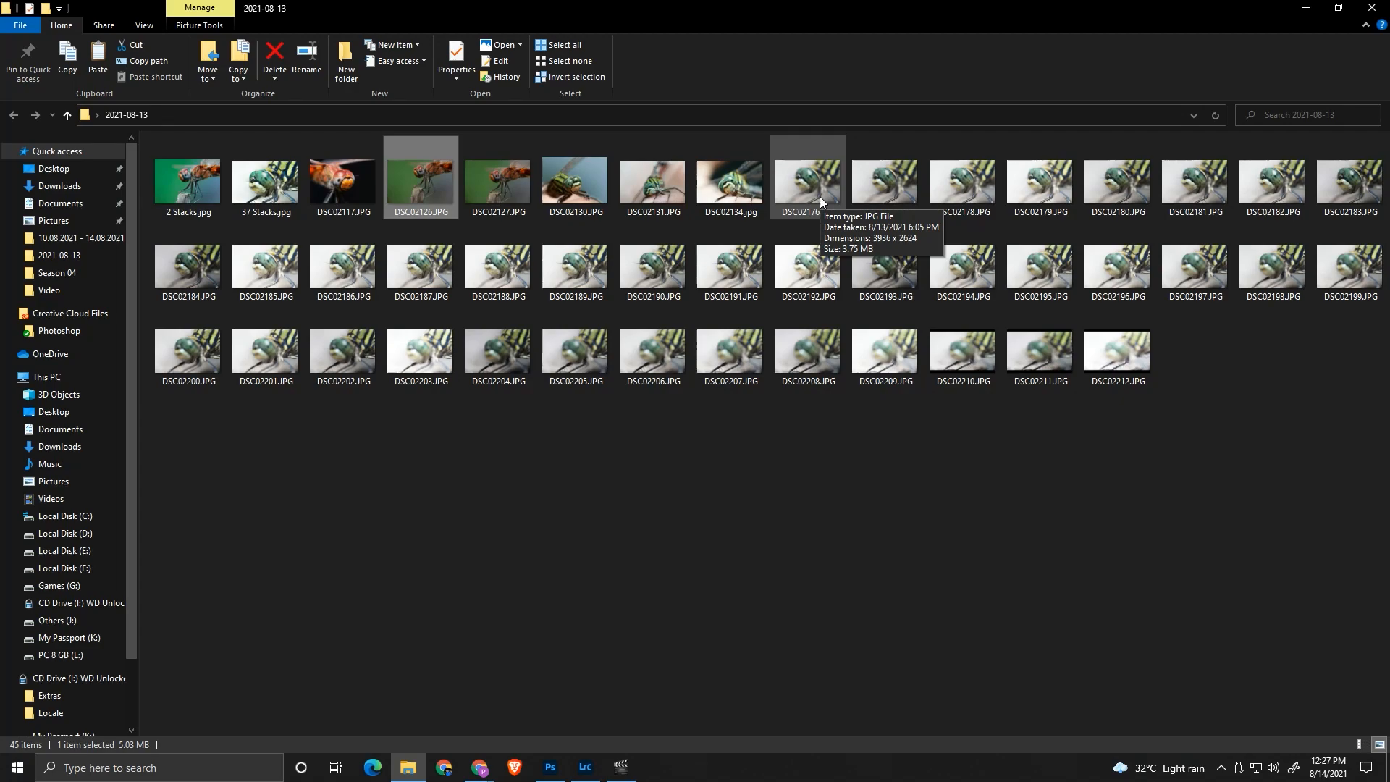
Review the series again from DSC02176.JPG up to DSC02194.JPG, comparing focus and brightness between neighbouring photos
{"action": "double_click", "coordinate": [820, 197]}
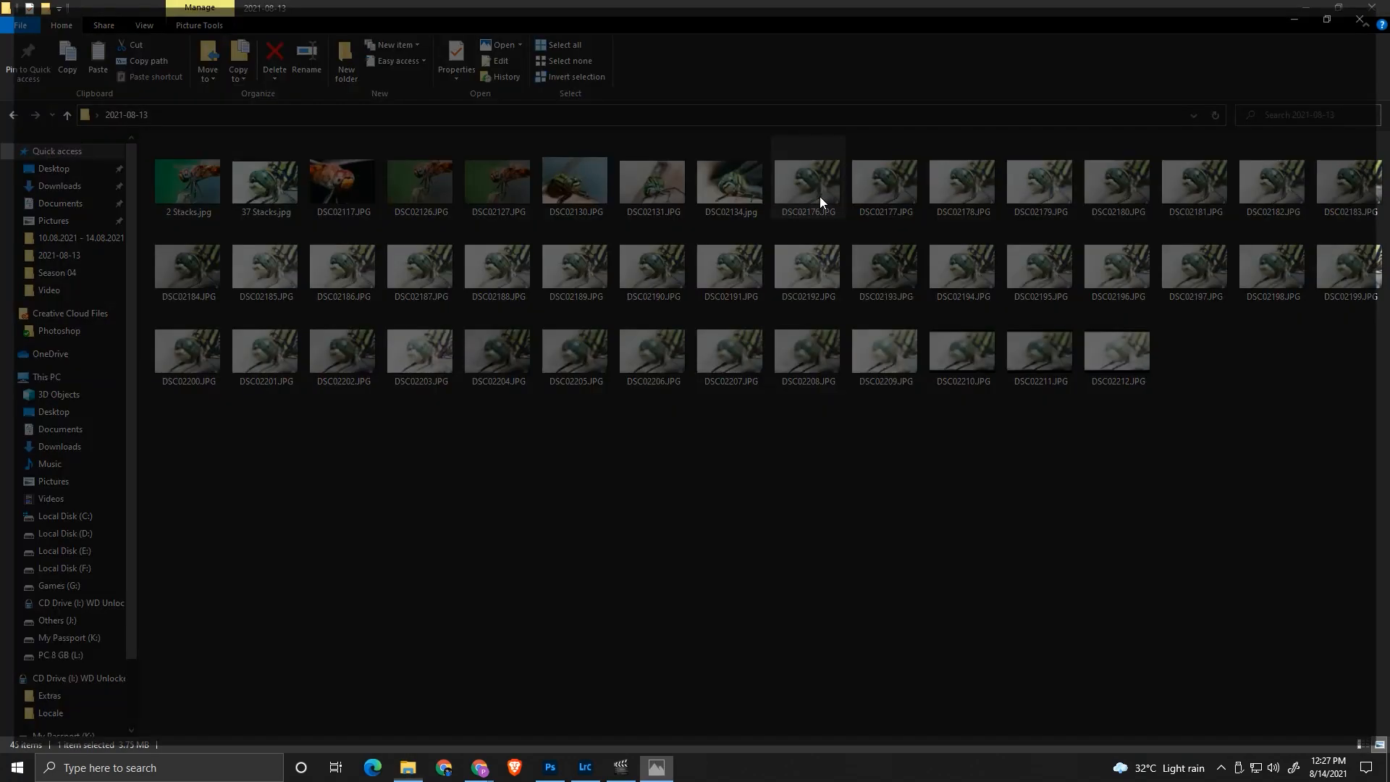
{"action": "key", "text": "Right"}
{"action": "key", "text": "Right"}
{"action": "key", "text": "Right"}
{"action": "key", "text": "Right"}
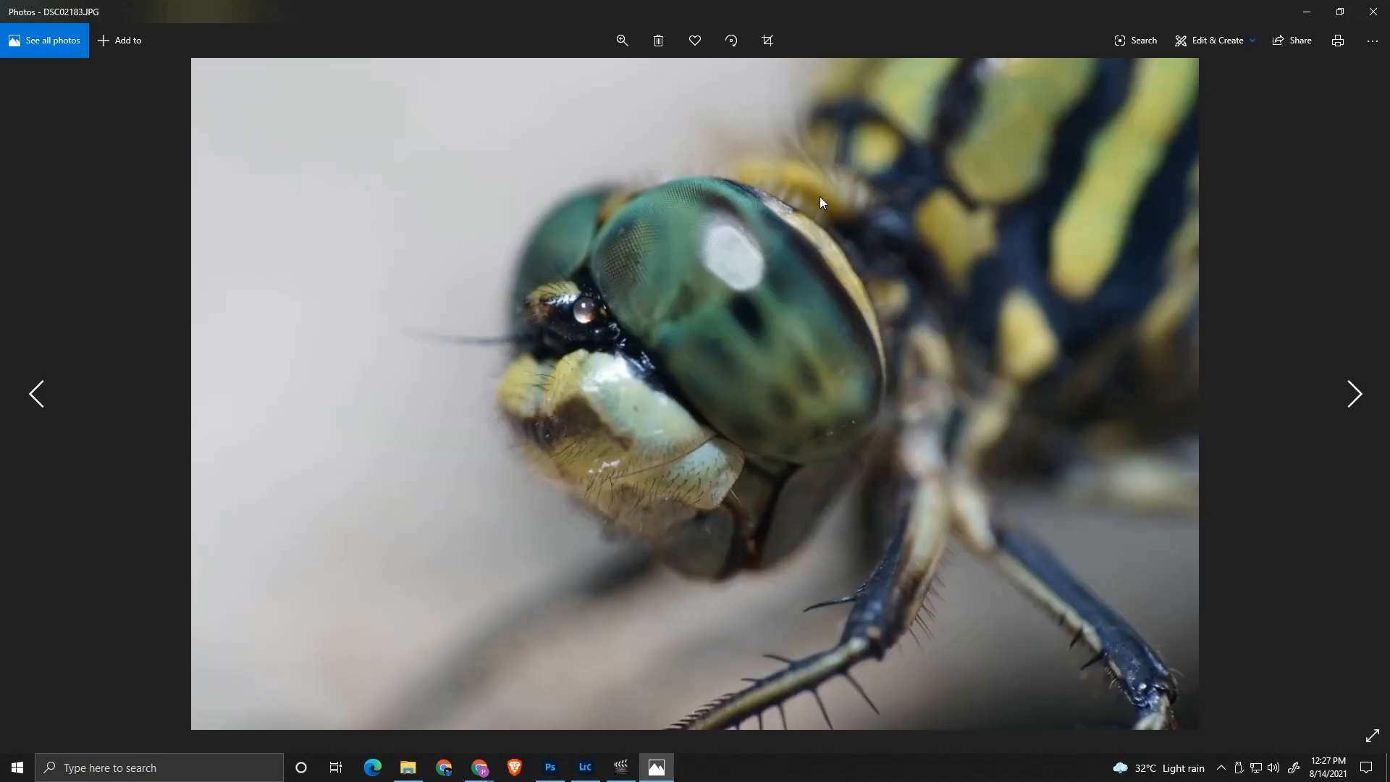
{"action": "key", "text": "Right"}
{"action": "key", "text": "Right"}
{"action": "key", "text": "Right"}
{"action": "key", "text": "Right"}
{"action": "key", "text": "Right"}
{"action": "key", "text": "Right"}
{"action": "key", "text": "Right"}
{"action": "key", "text": "Right"}
{"action": "key", "text": "Right"}
{"action": "key", "text": "Right"}
{"action": "key", "text": "Right"}
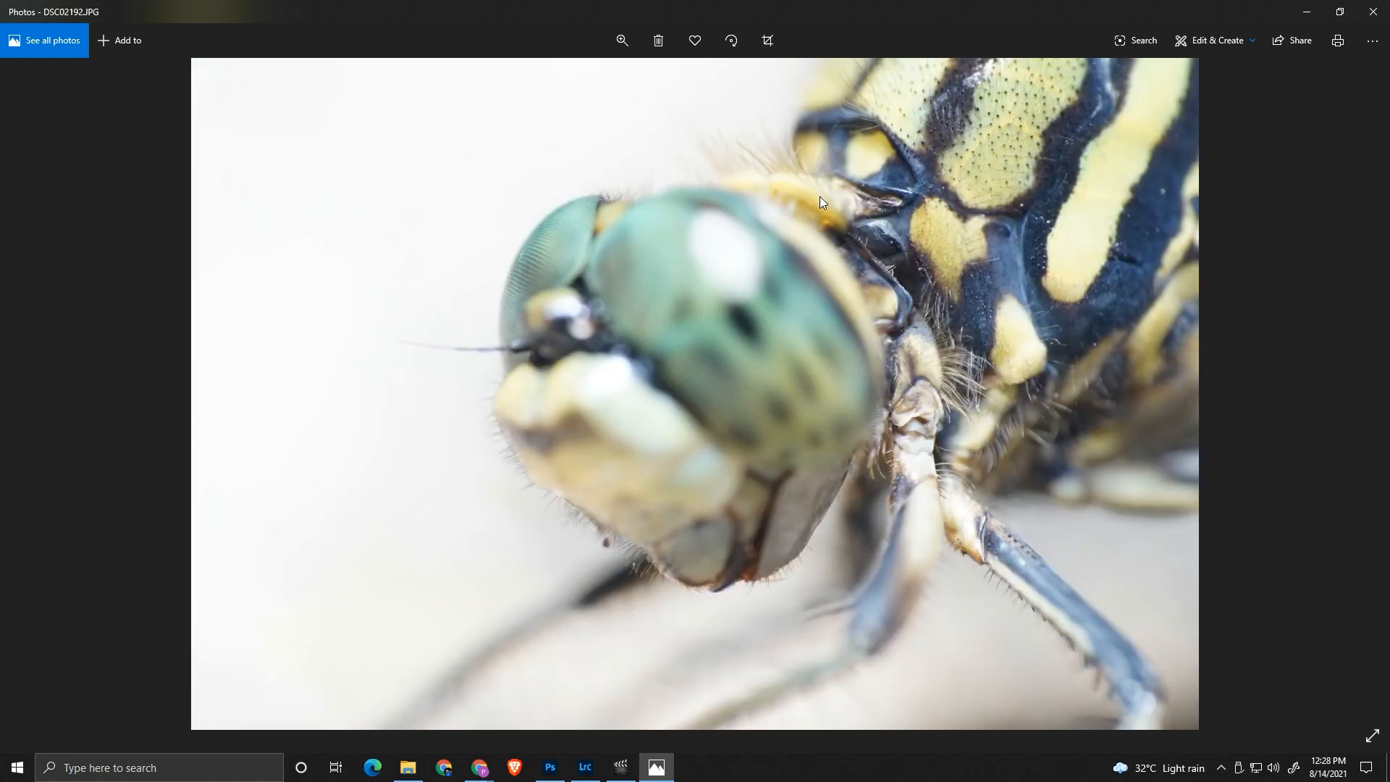
{"action": "key", "text": "Left"}
{"action": "key", "text": "Left"}
{"action": "key", "text": "Left"}
{"action": "key", "text": "Left"}
{"action": "key", "text": "Right"}
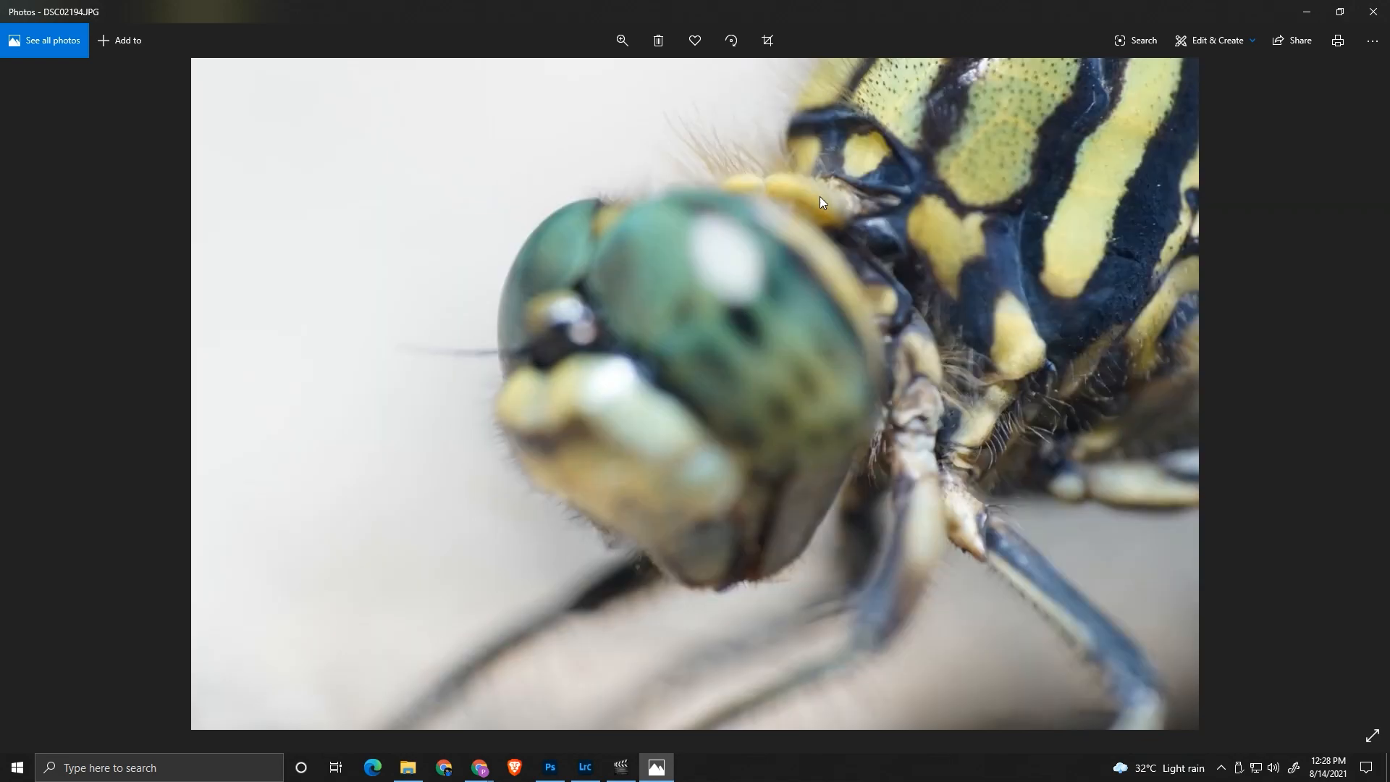
{"action": "key", "text": "Right"}
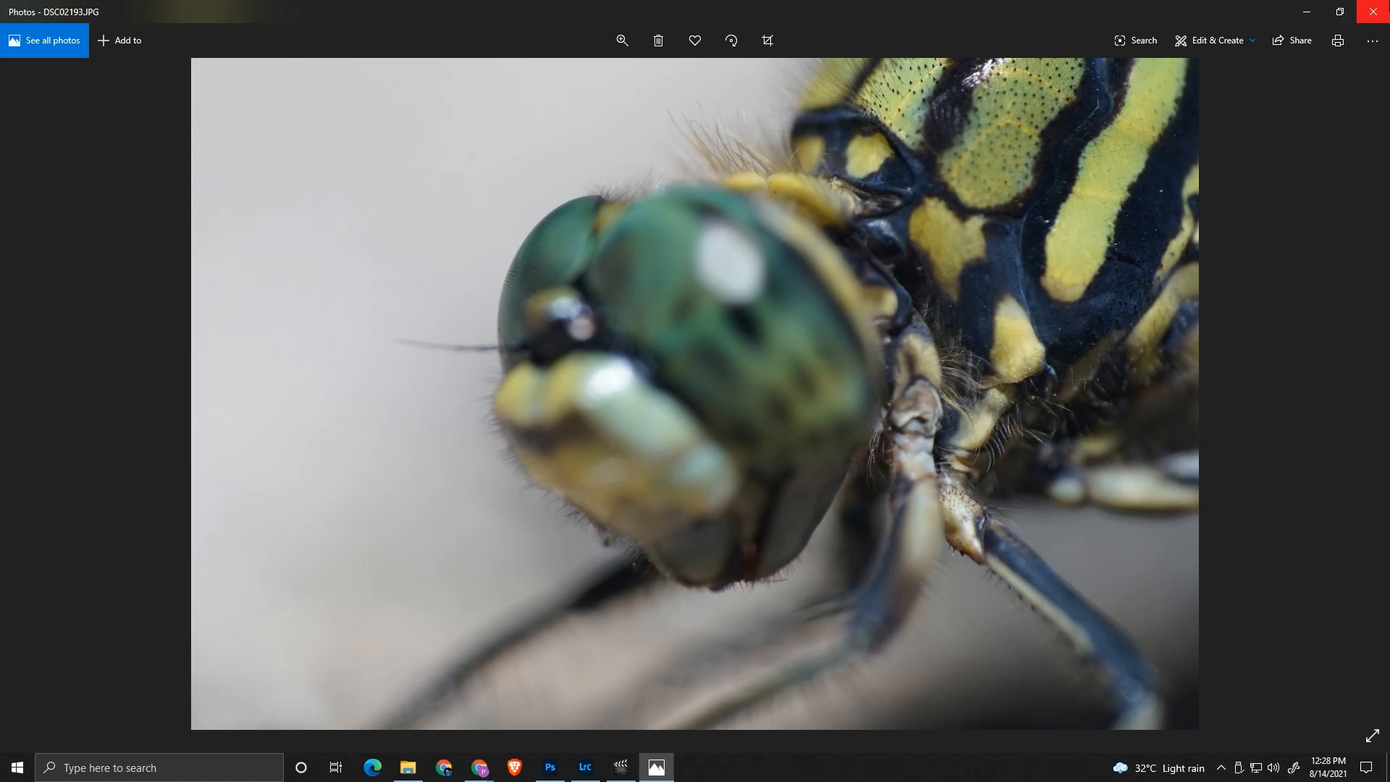
{"action": "left_click", "coordinate": [1373, 12]}
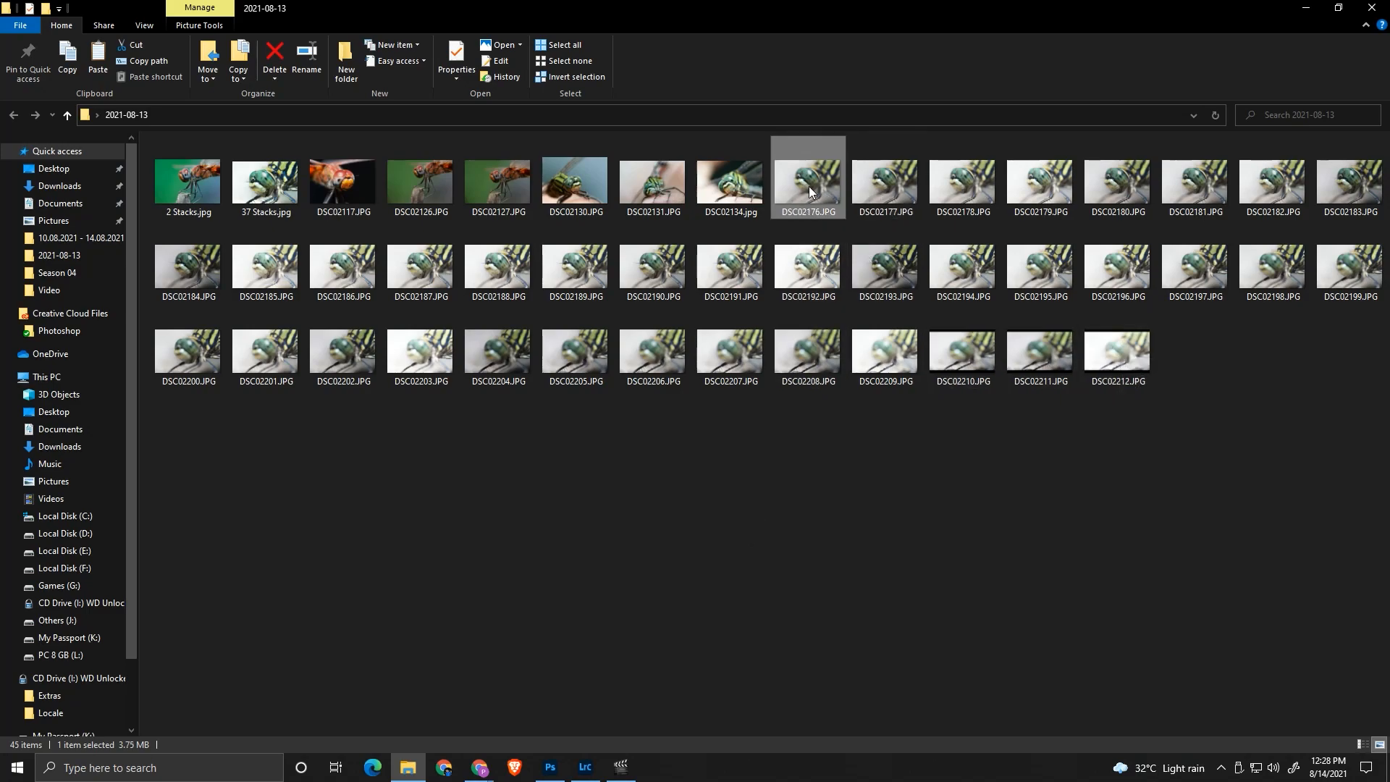
Select all photos from DSC02176.JPG through DSC02212.JPG in the 2021-08-13 folder
{"action": "key", "text": "shift+Down"}
{"action": "key", "text": "shift+Down"}
{"action": "key", "text": "shift+Right"}
{"action": "key", "text": "shift+Right"}
{"action": "key", "text": "shift+Right"}
{"action": "key", "text": "shift+Right"}
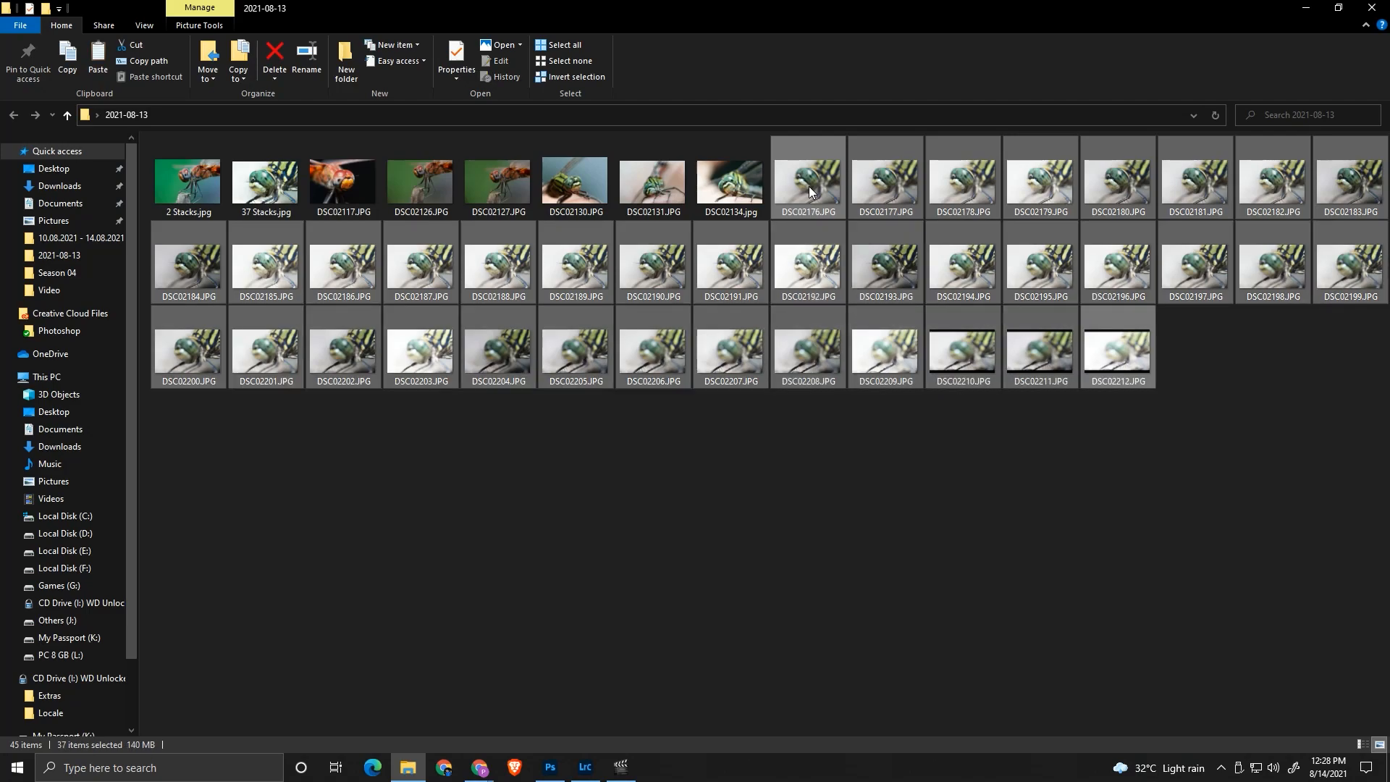
Switch to Lightroom Classic and open the import for photos and video
{"action": "left_click", "coordinate": [586, 769]}
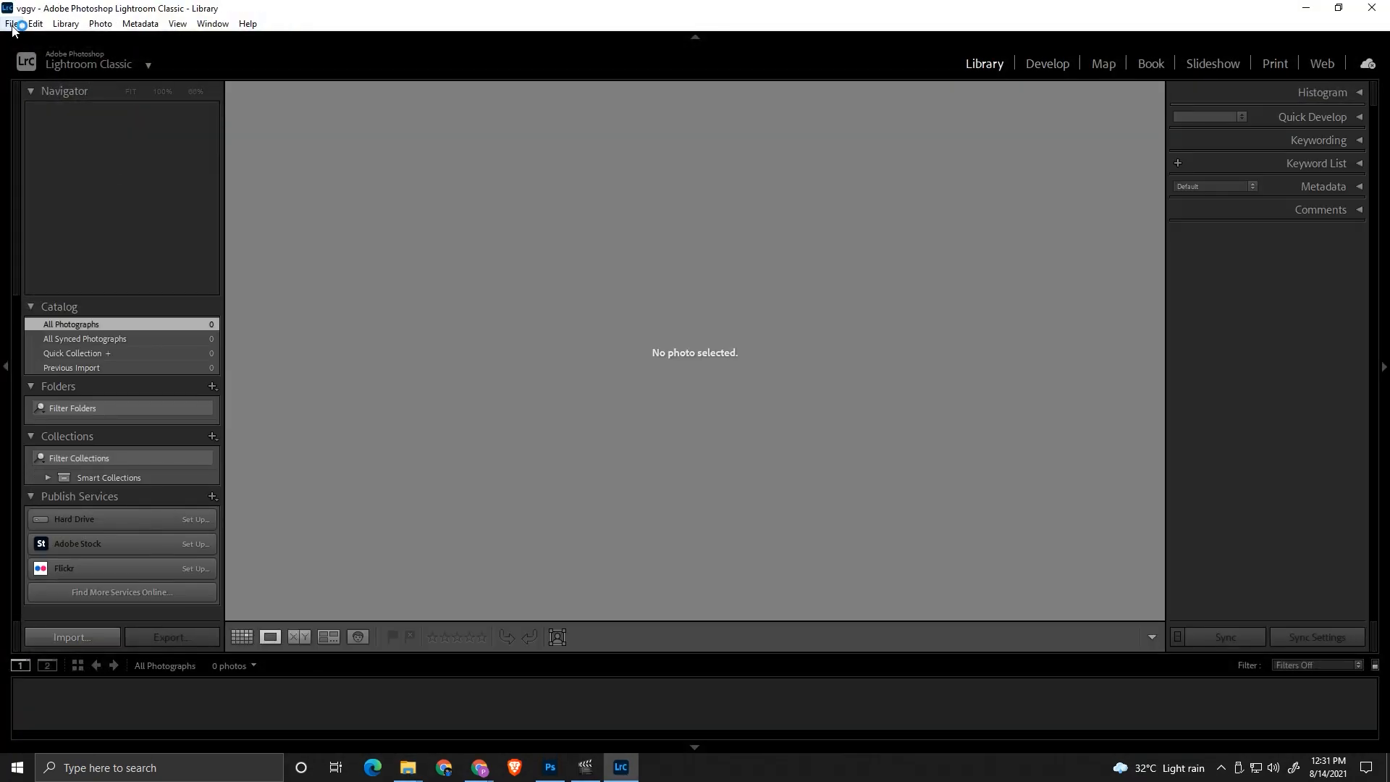
{"action": "left_click", "coordinate": [12, 23]}
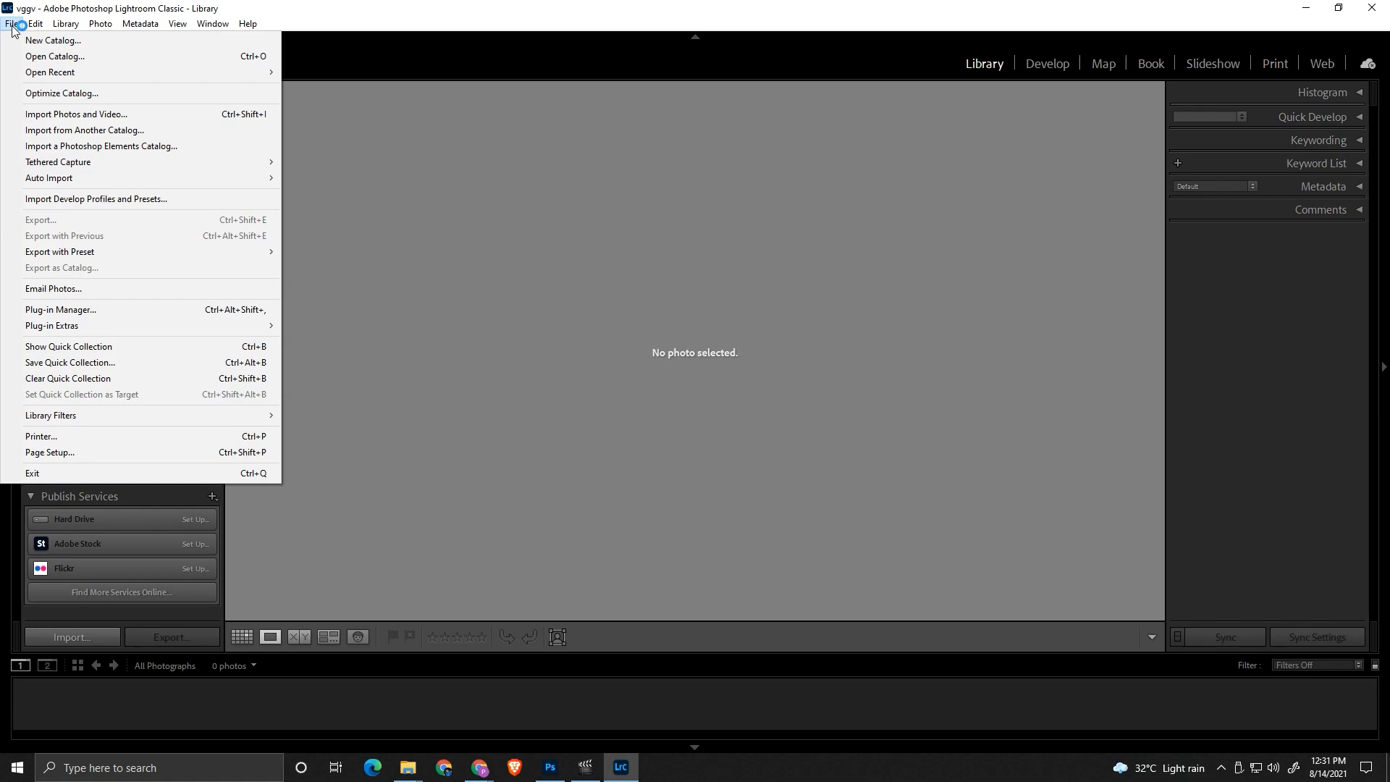
{"action": "left_click", "coordinate": [58, 115]}
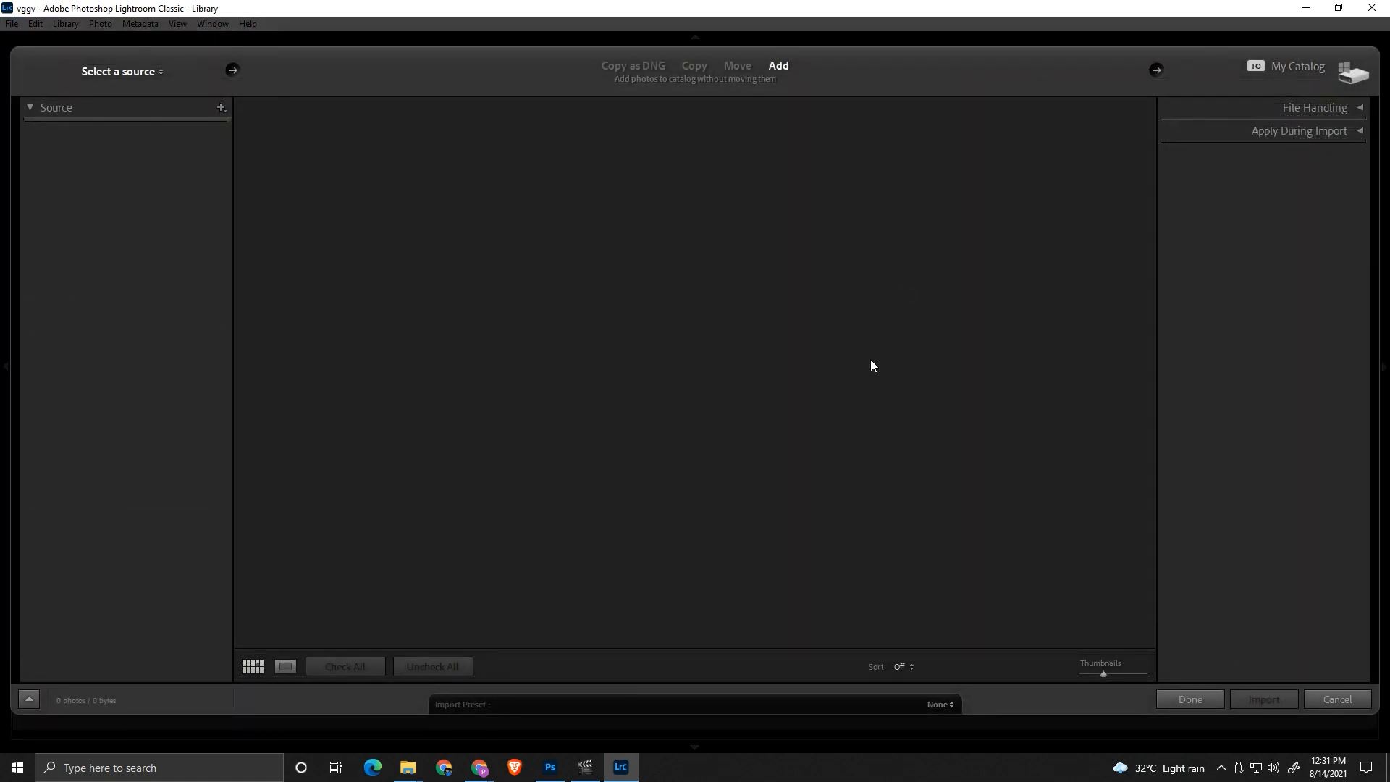
Bring up the 2021-08-13 folder in File Explorer and select all photos from DSC02176.JPG through DSC02212.JPG
{"action": "mouse_move", "coordinate": [407, 767]}
{"action": "left_click", "coordinate": [493, 703]}
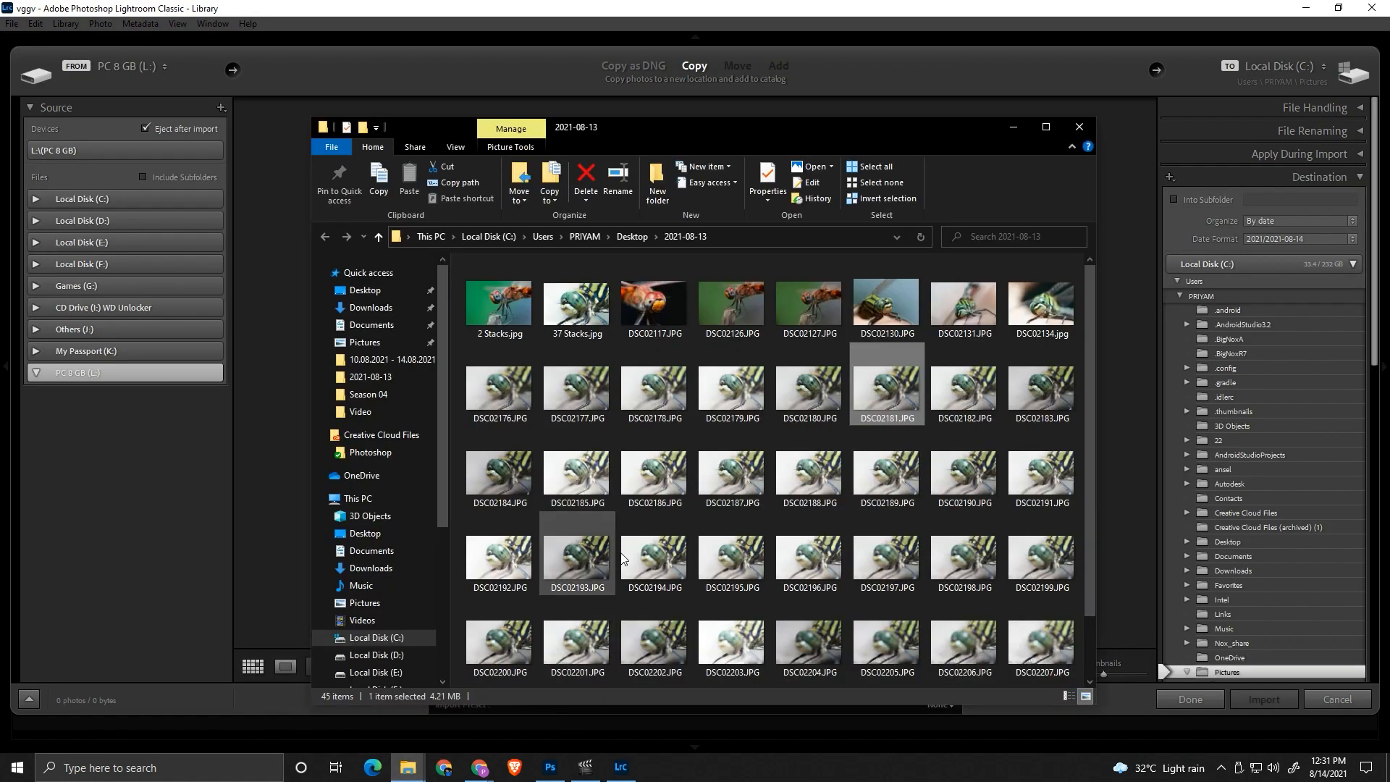
{"action": "left_click", "coordinate": [506, 392]}
{"action": "key", "text": "shift+Down"}
{"action": "key", "text": "shift+Down"}
{"action": "key", "text": "shift+Down"}
{"action": "key", "text": "shift+Down"}
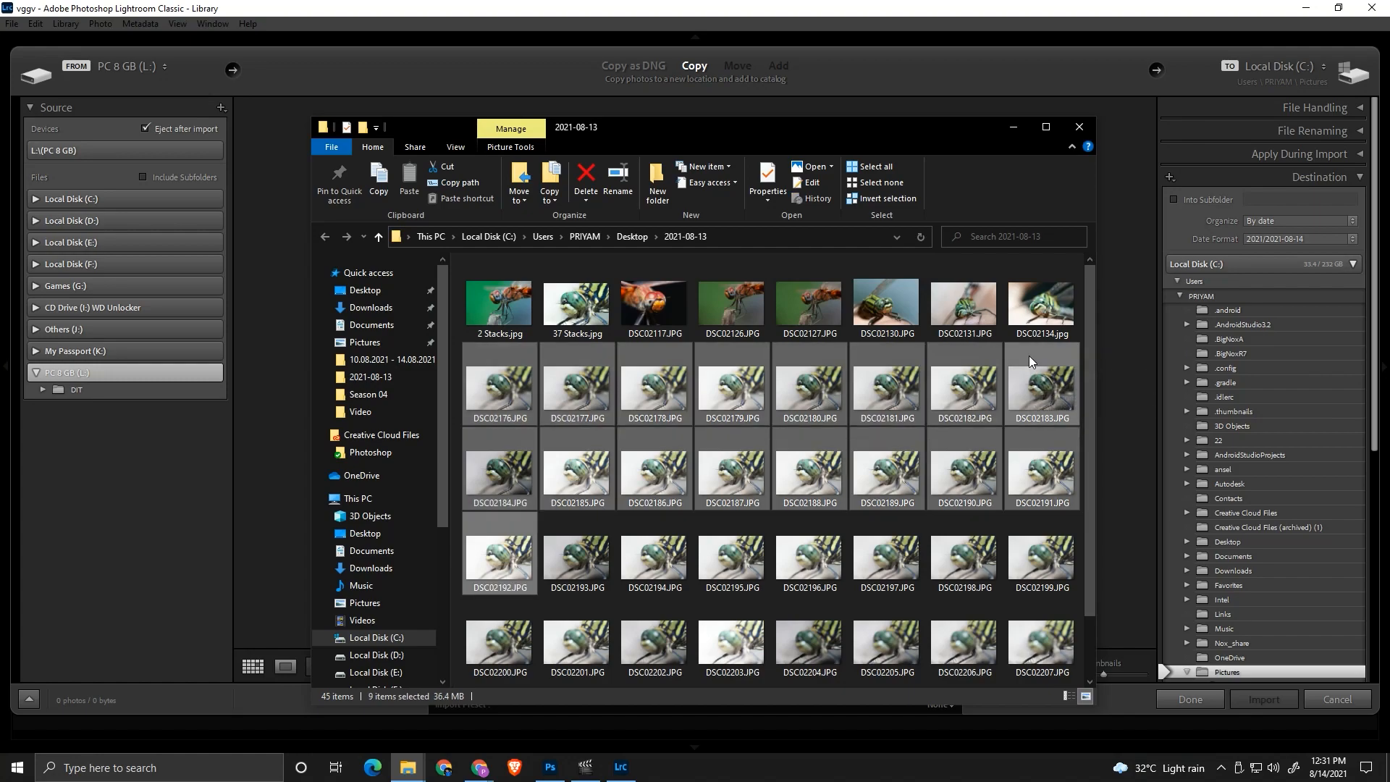
{"action": "key", "text": "shift+Right"}
{"action": "key", "text": "shift+Right"}
{"action": "key", "text": "shift+Right"}
{"action": "key", "text": "shift+Right"}
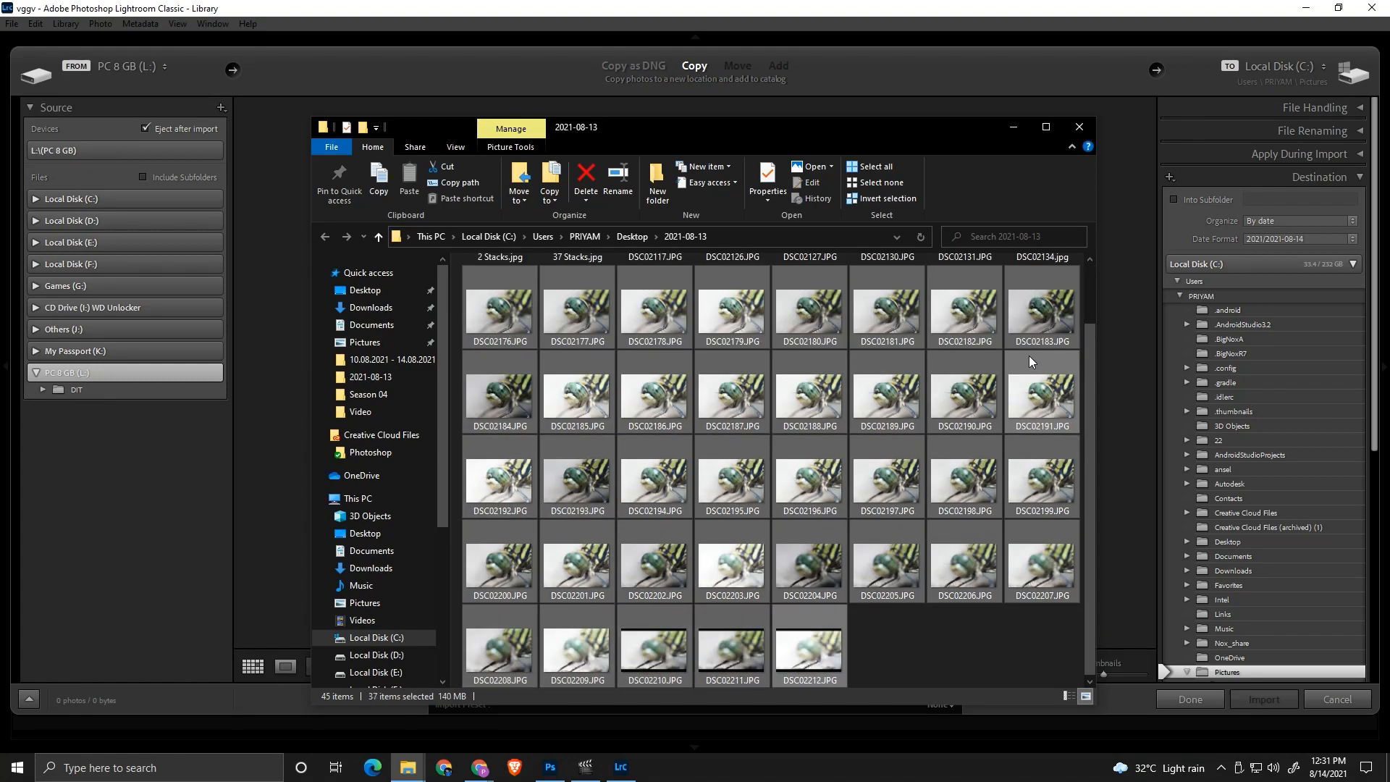
Load the 37 selected photos into the Lightroom import and add them to the catalog
{"action": "left_click_drag", "start_coordinate": [658, 342], "coordinate": [272, 323]}
{"action": "left_click", "coordinate": [415, 16]}
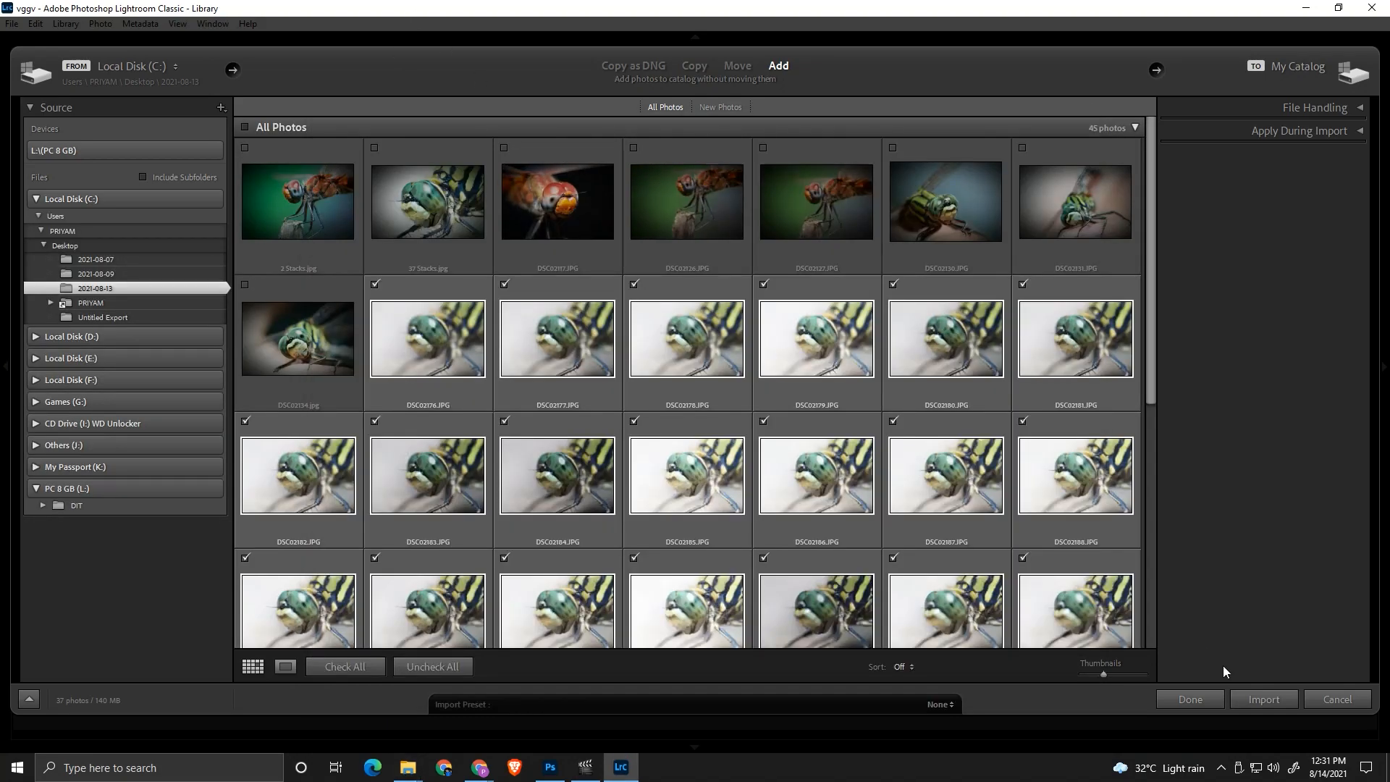
{"action": "left_click", "coordinate": [1257, 701]}
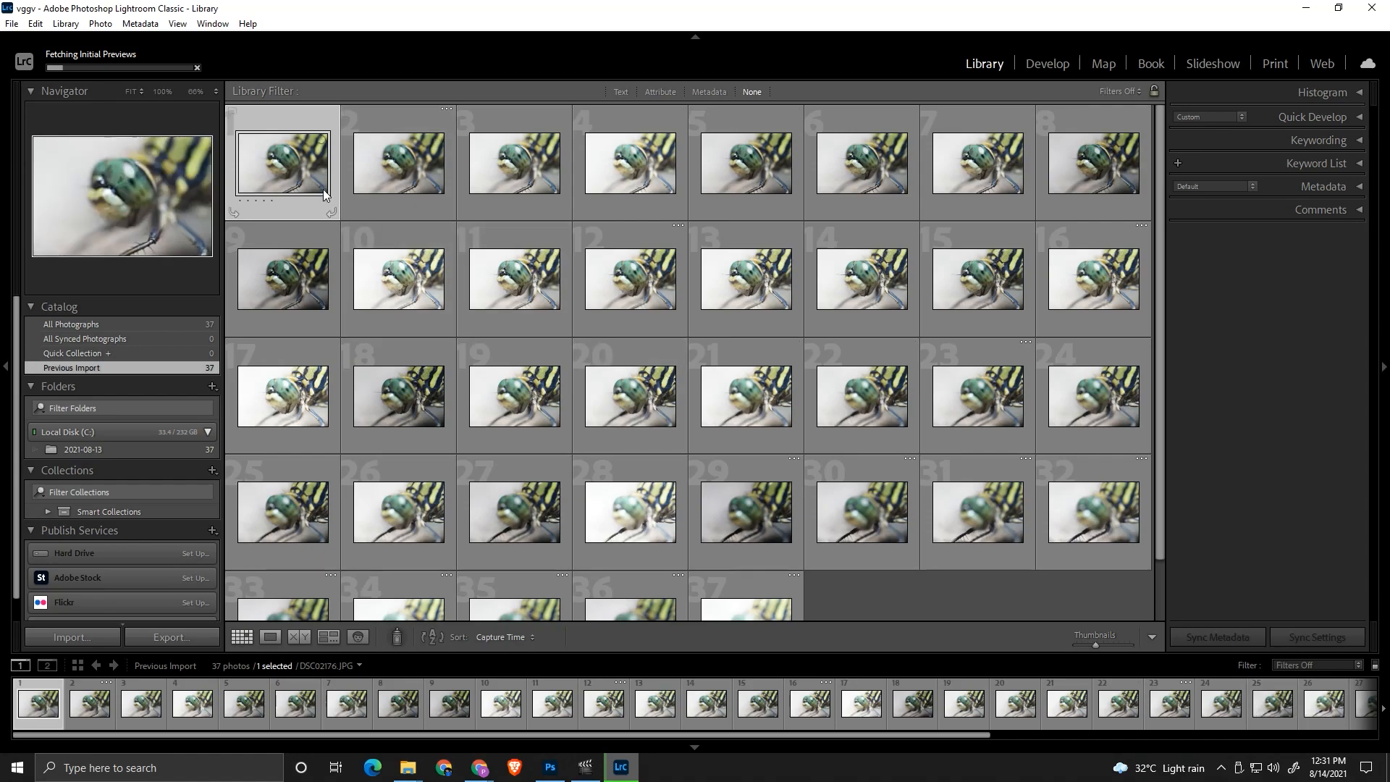
Compare brightness and focus across DSC02177.JPG to DSC02180.JPG, and examine the eye in DSC02178.JPG at 100%
{"action": "double_click", "coordinate": [87, 706]}
{"action": "left_click", "coordinate": [142, 708]}
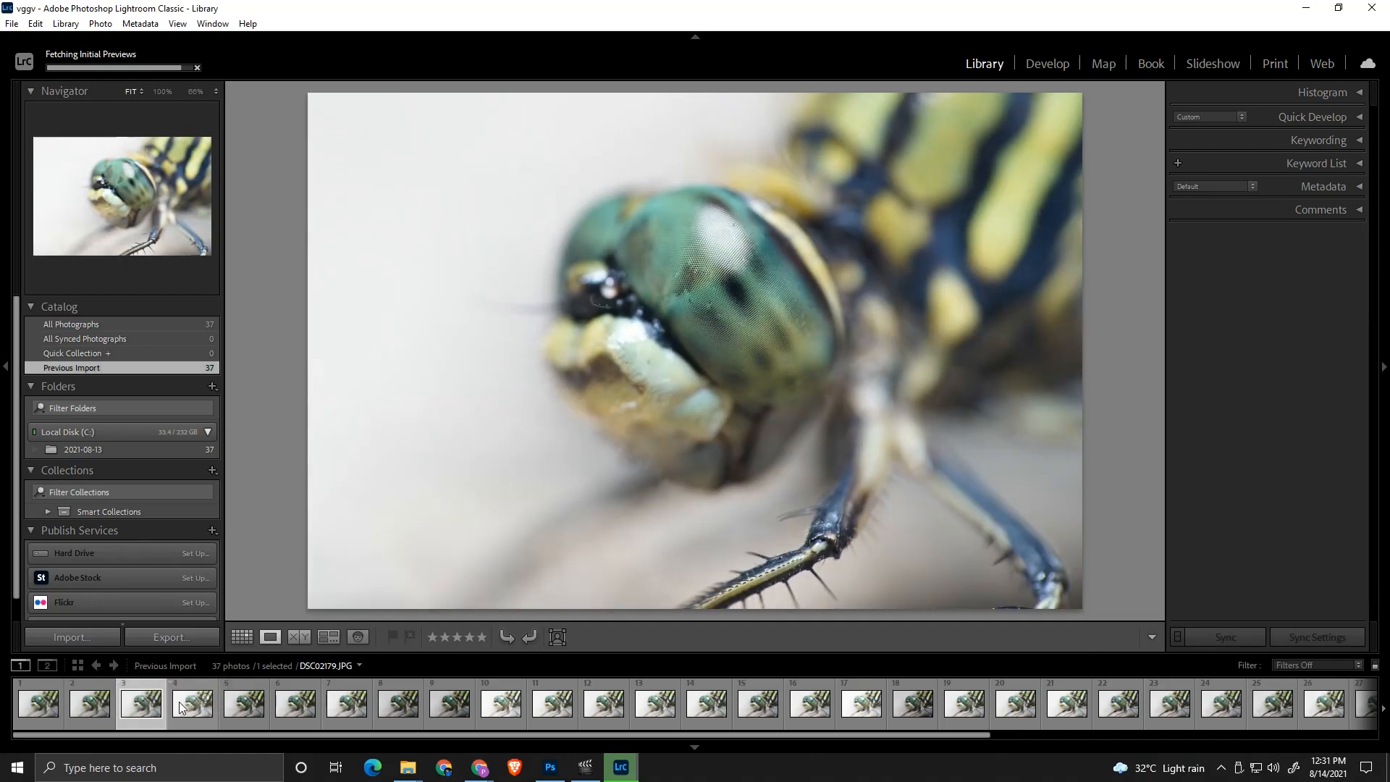
{"action": "left_click", "coordinate": [188, 710]}
{"action": "left_click", "coordinate": [241, 715]}
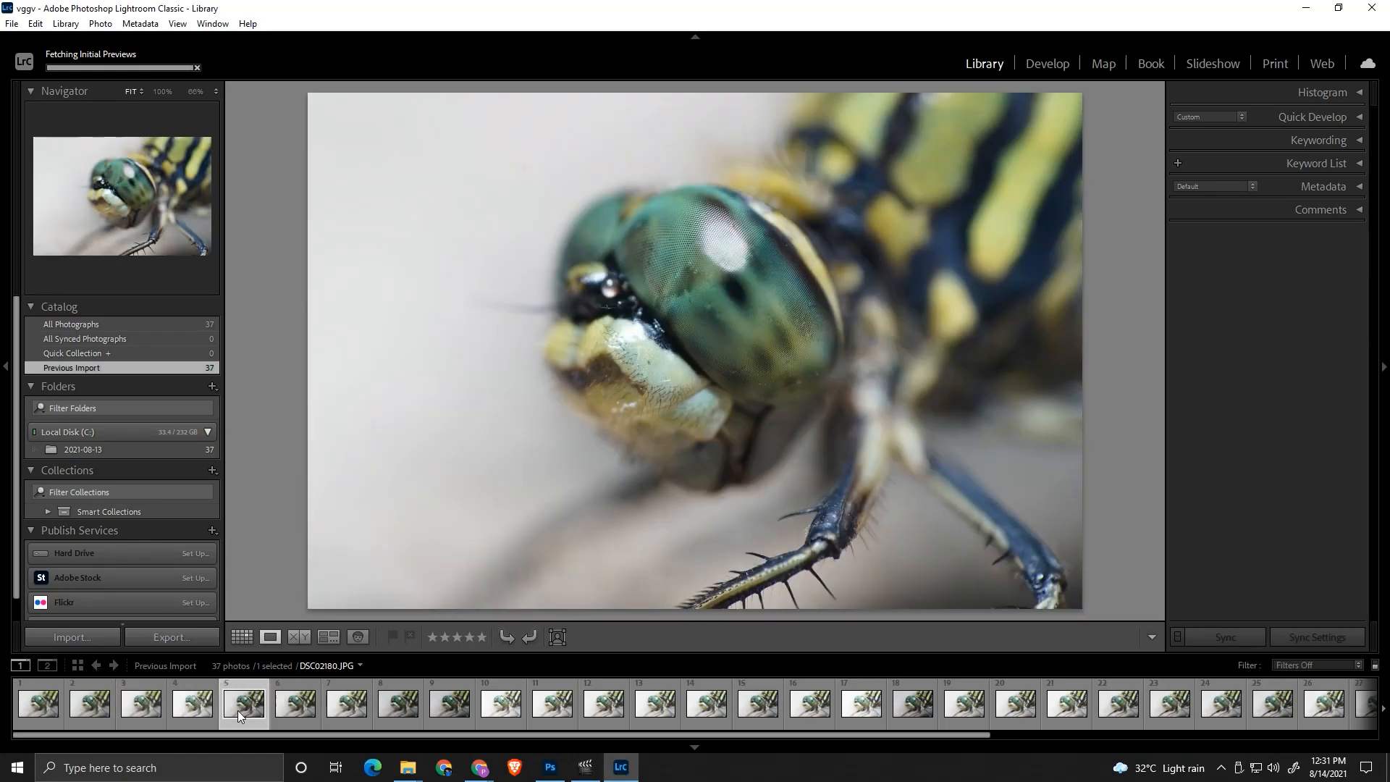
{"action": "left_click", "coordinate": [192, 710]}
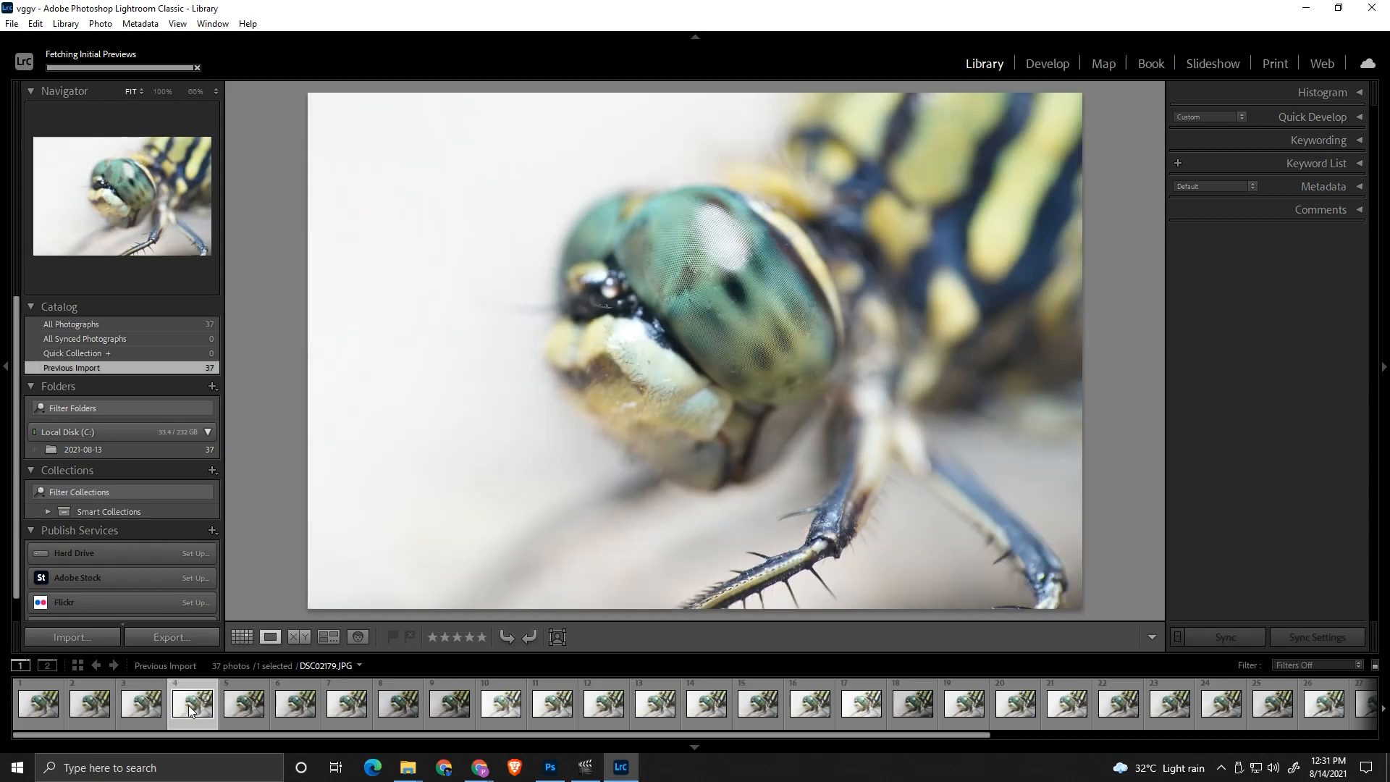
{"action": "left_click", "coordinate": [241, 708]}
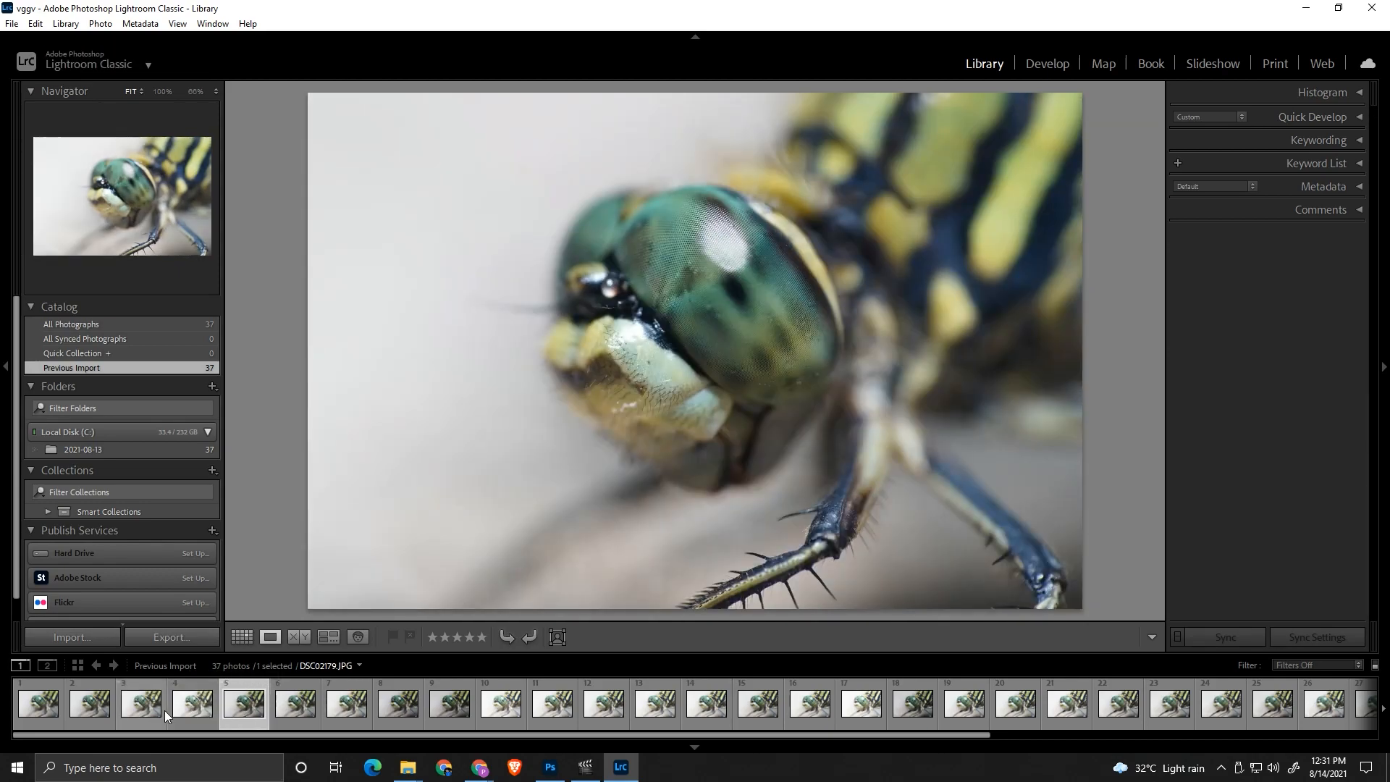
{"action": "left_click", "coordinate": [146, 710]}
{"action": "left_click", "coordinate": [95, 708]}
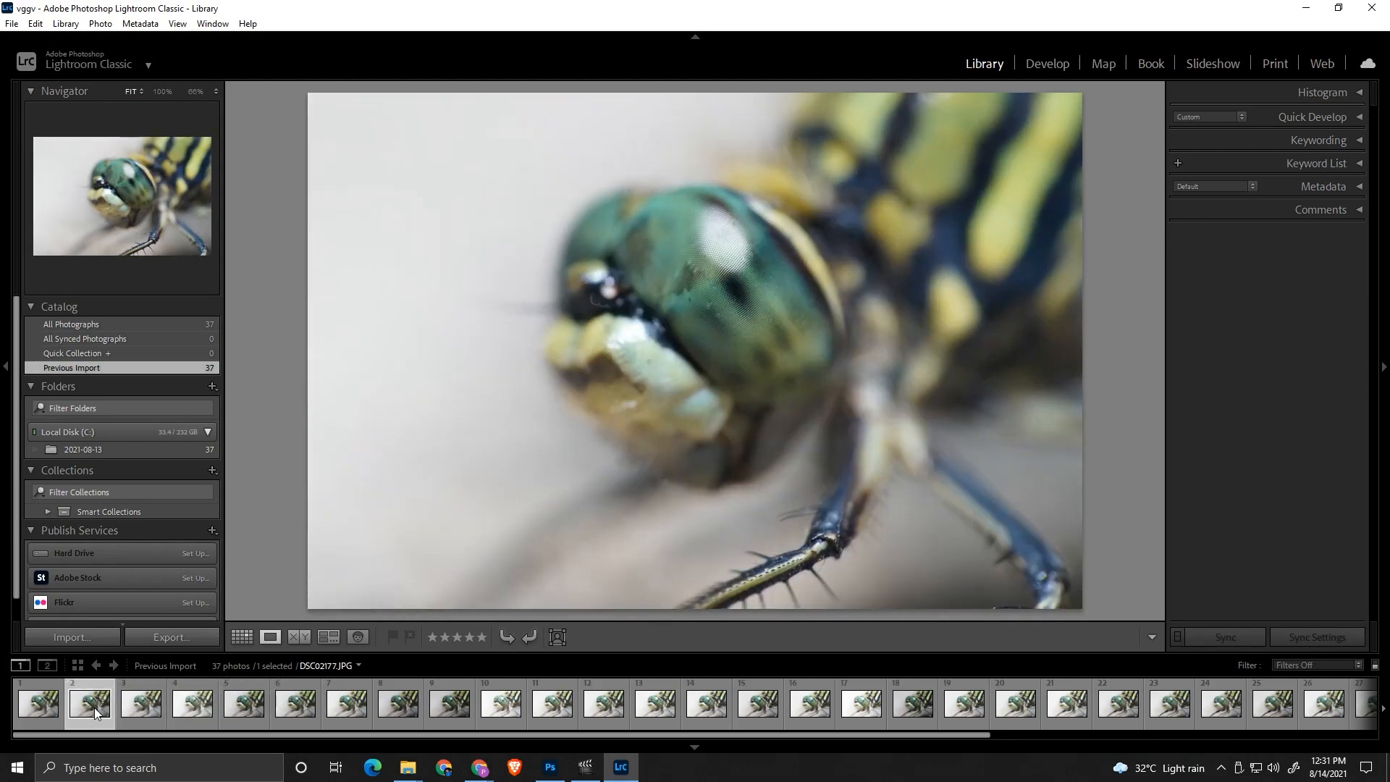
{"action": "left_click", "coordinate": [146, 712]}
{"action": "left_click", "coordinate": [735, 295]}
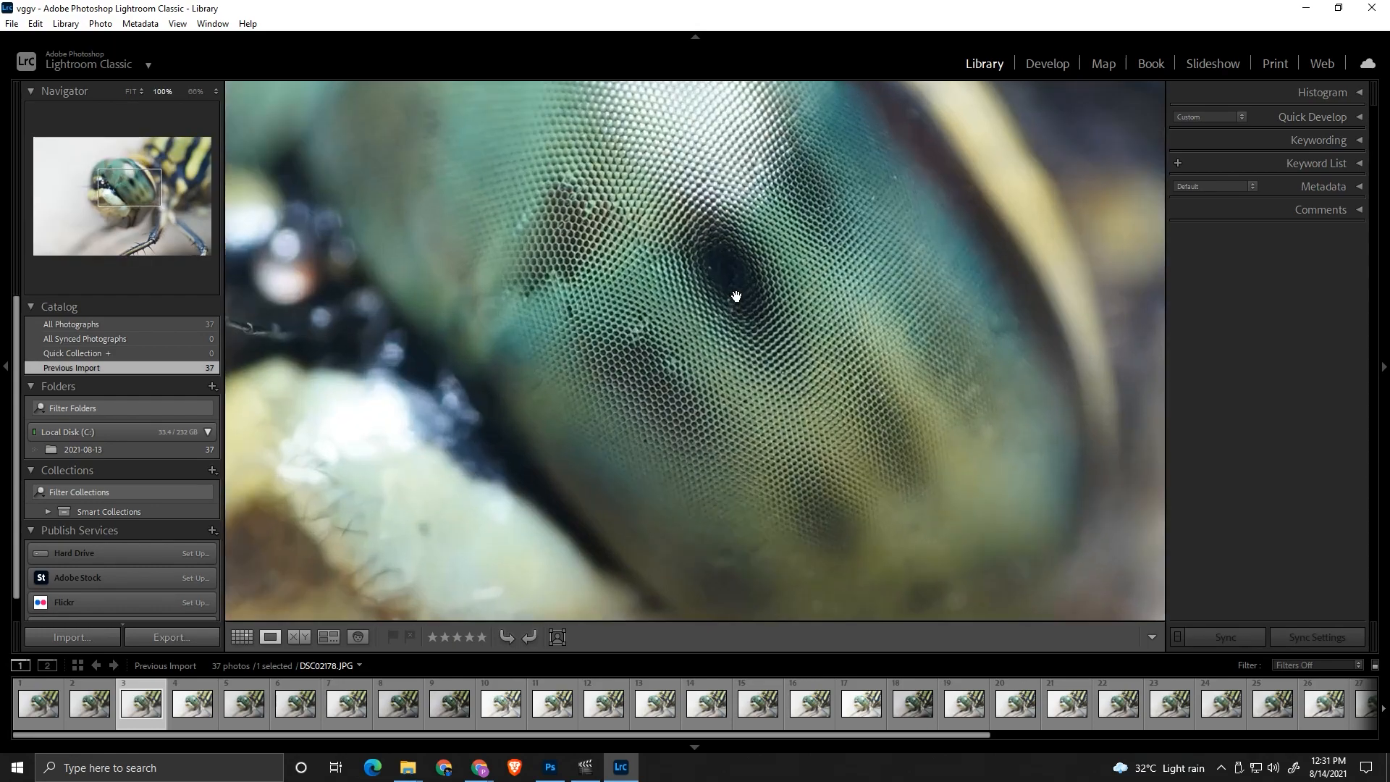
{"action": "left_click", "coordinate": [736, 298]}
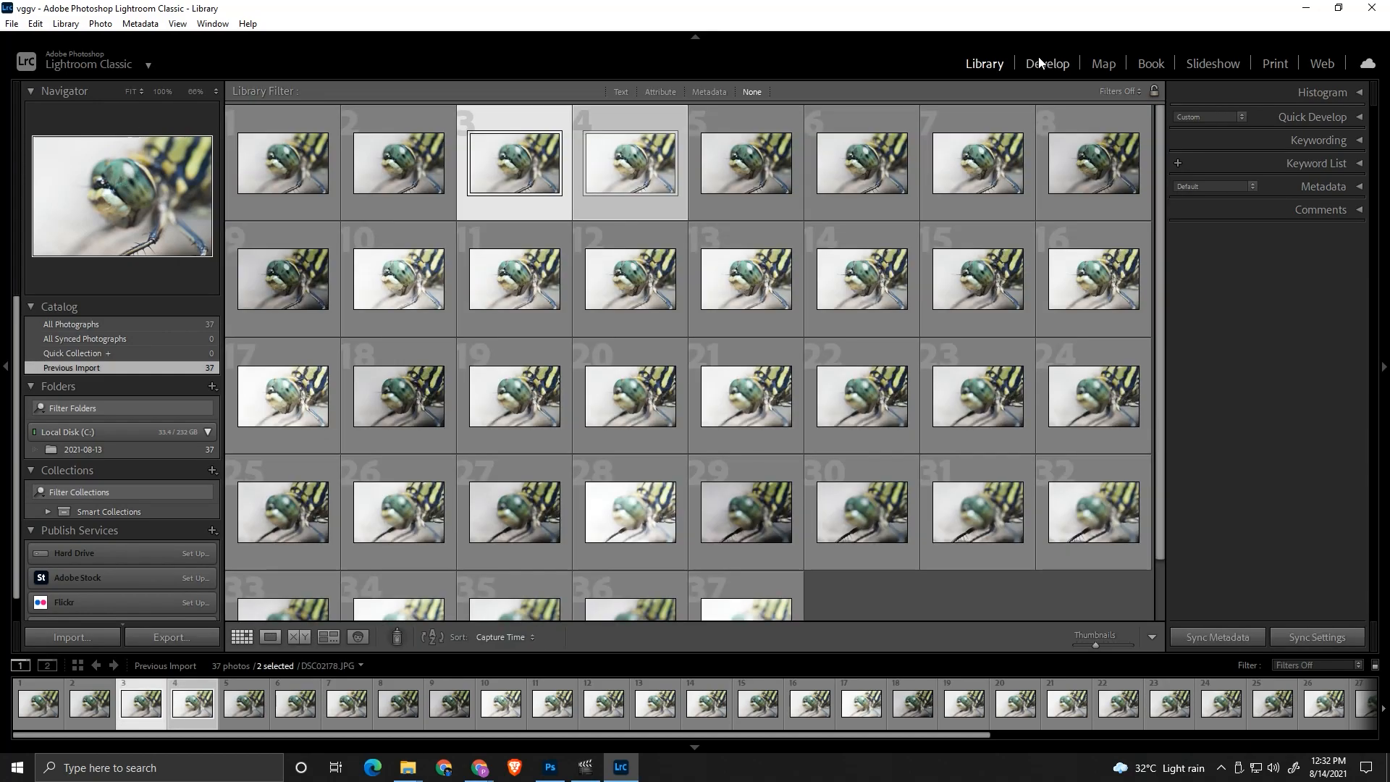
Set up a Reference and Active comparison in the Develop module, with DSC02178.JPG as reference and DSC02177.JPG as active
{"action": "left_click", "coordinate": [1039, 69]}
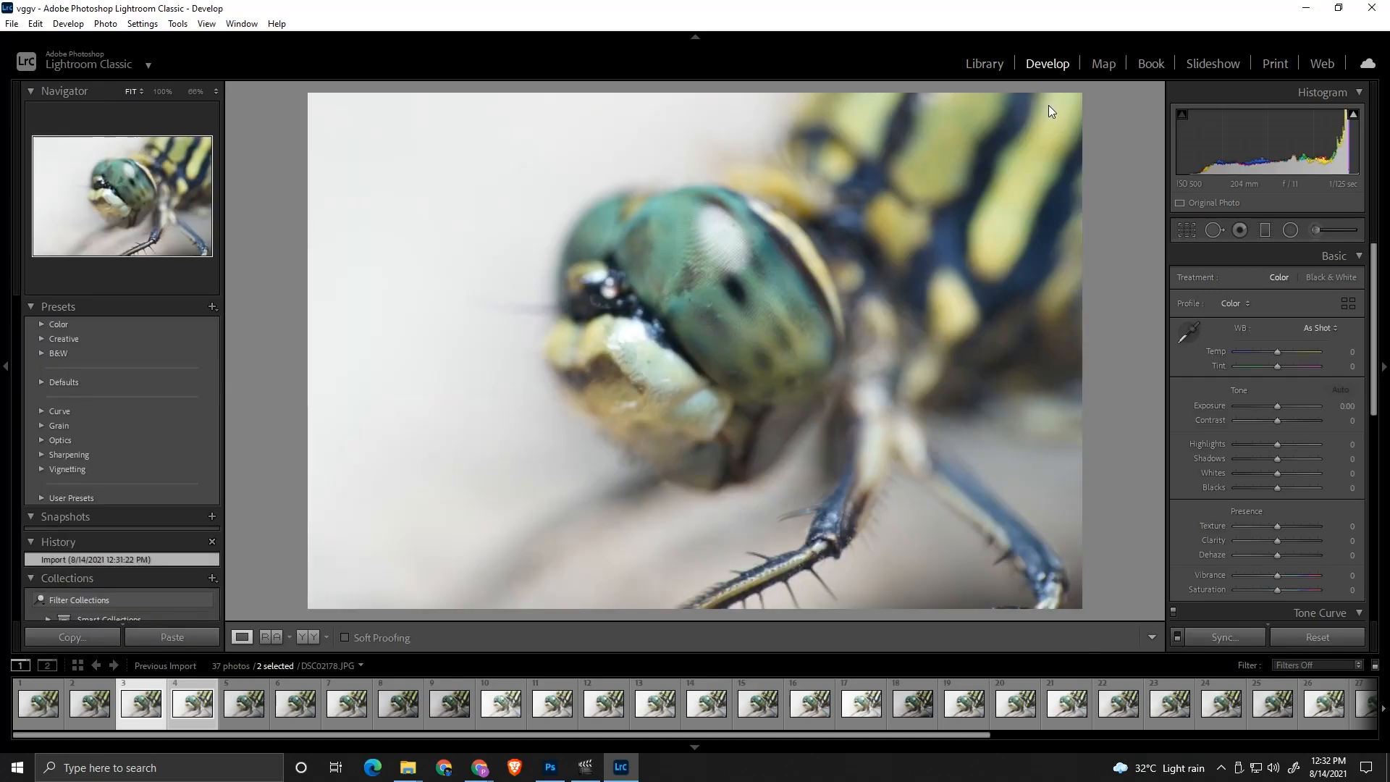
{"action": "left_click", "coordinate": [273, 638]}
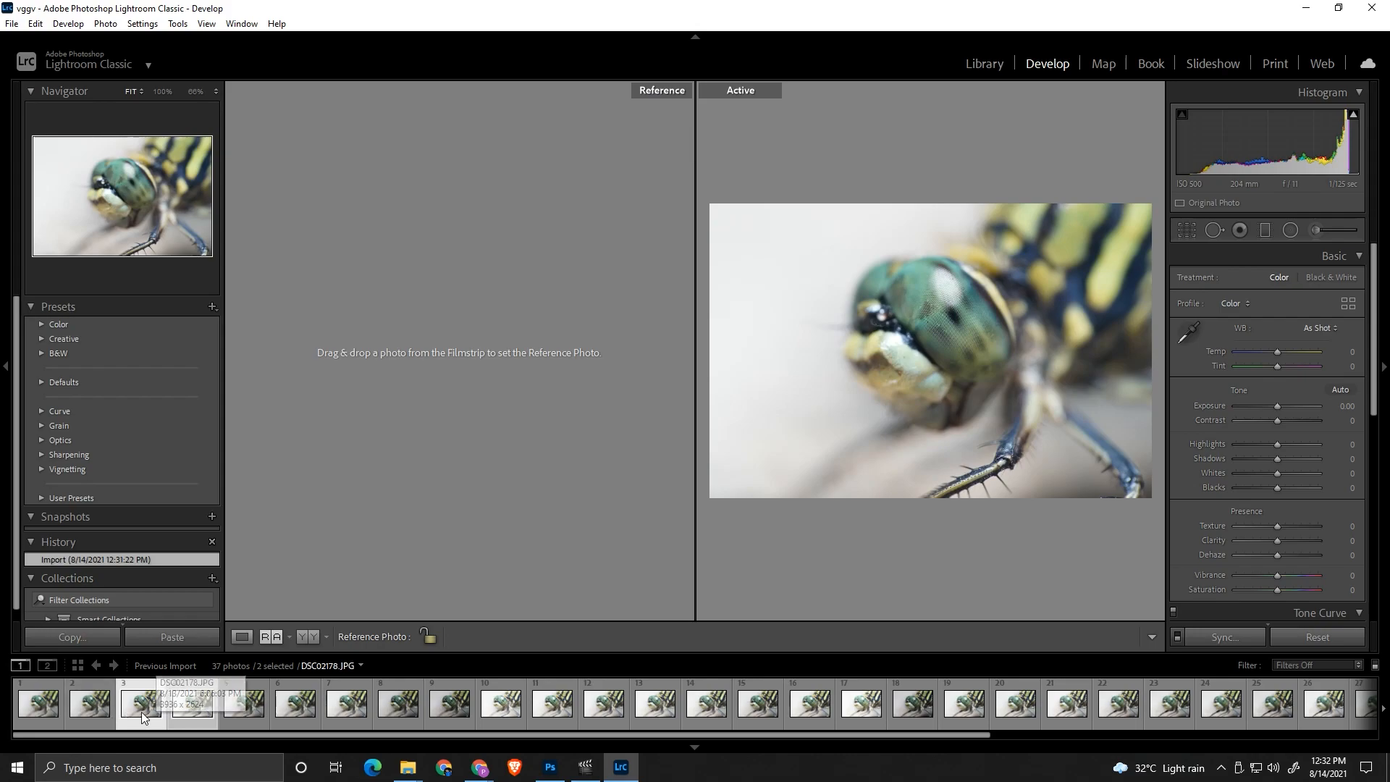
{"action": "left_click", "coordinate": [193, 714]}
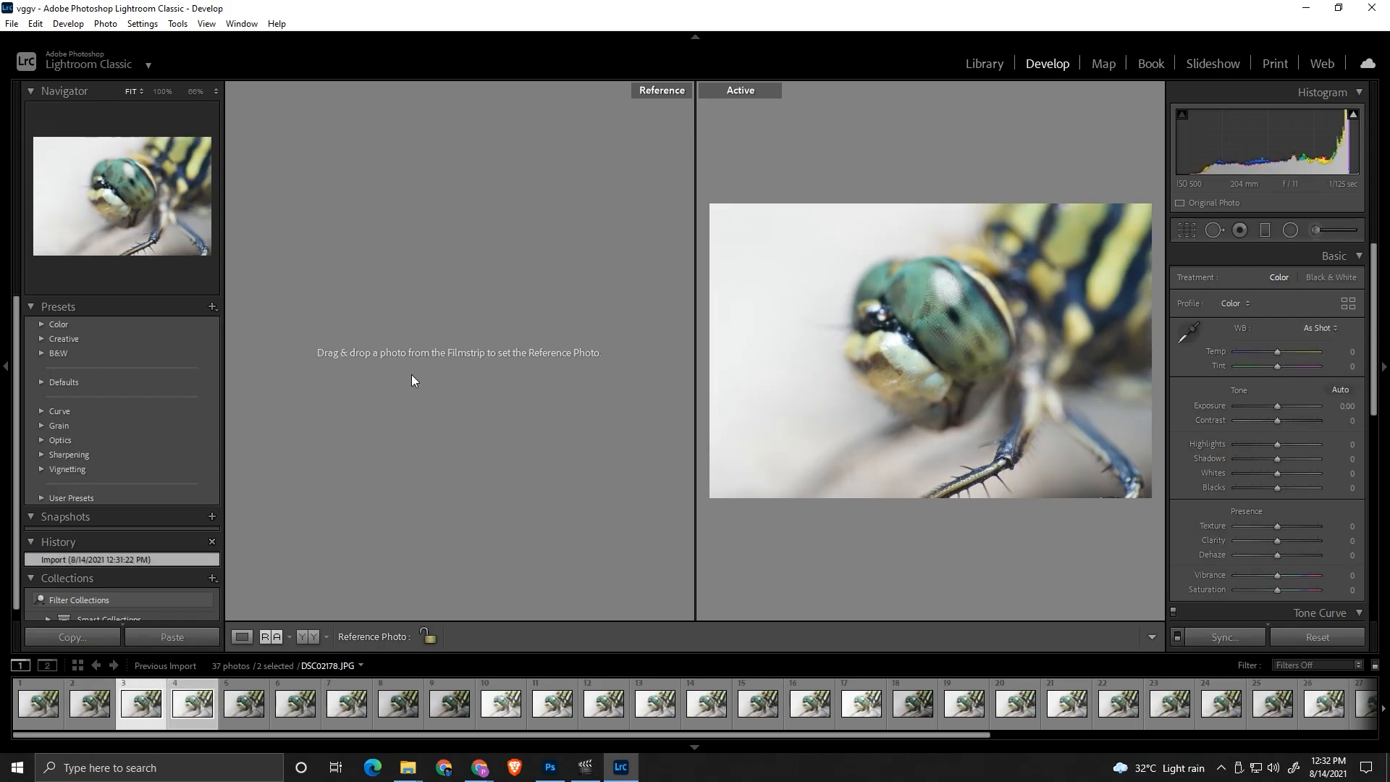
{"action": "left_click", "coordinate": [471, 338]}
{"action": "left_click", "coordinate": [824, 340]}
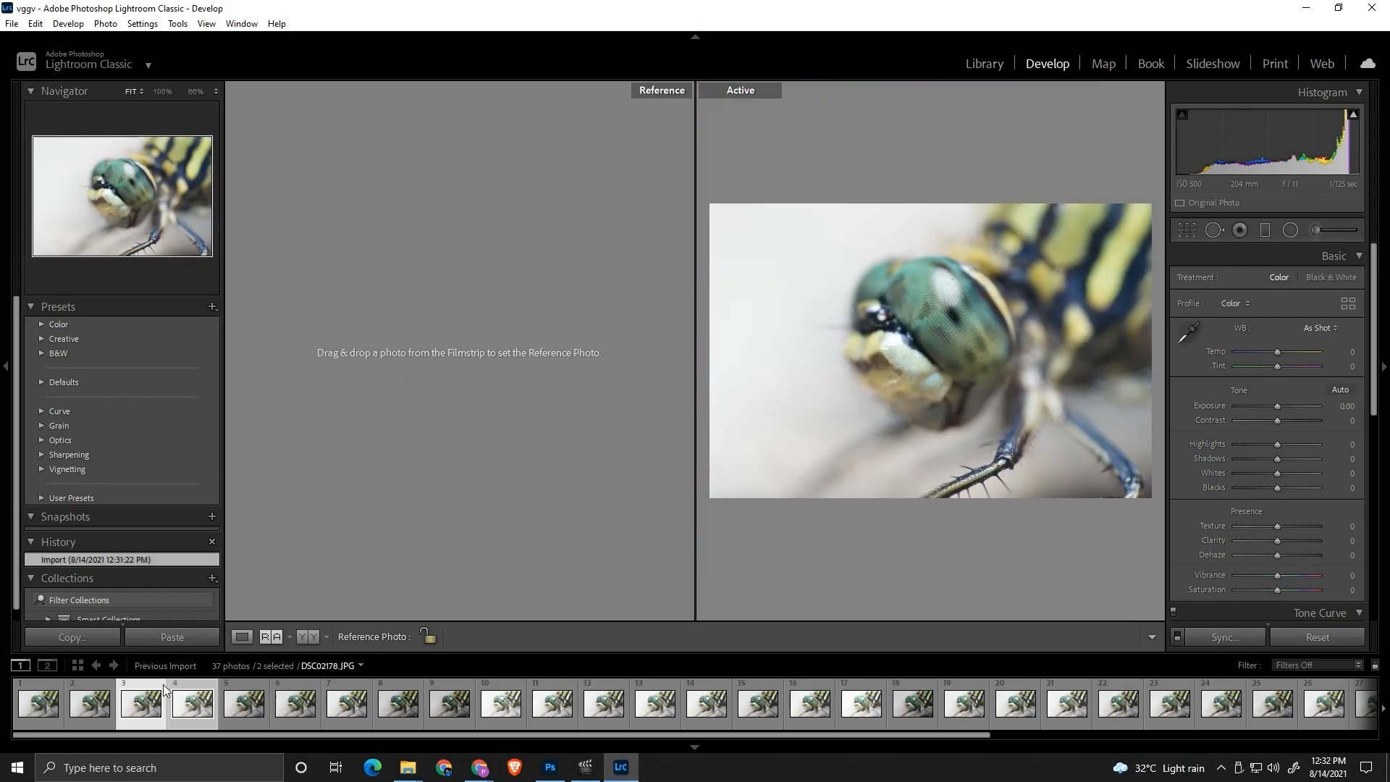
{"action": "left_click", "coordinate": [90, 703]}
{"action": "left_click_drag", "start_coordinate": [147, 706], "coordinate": [444, 351]}
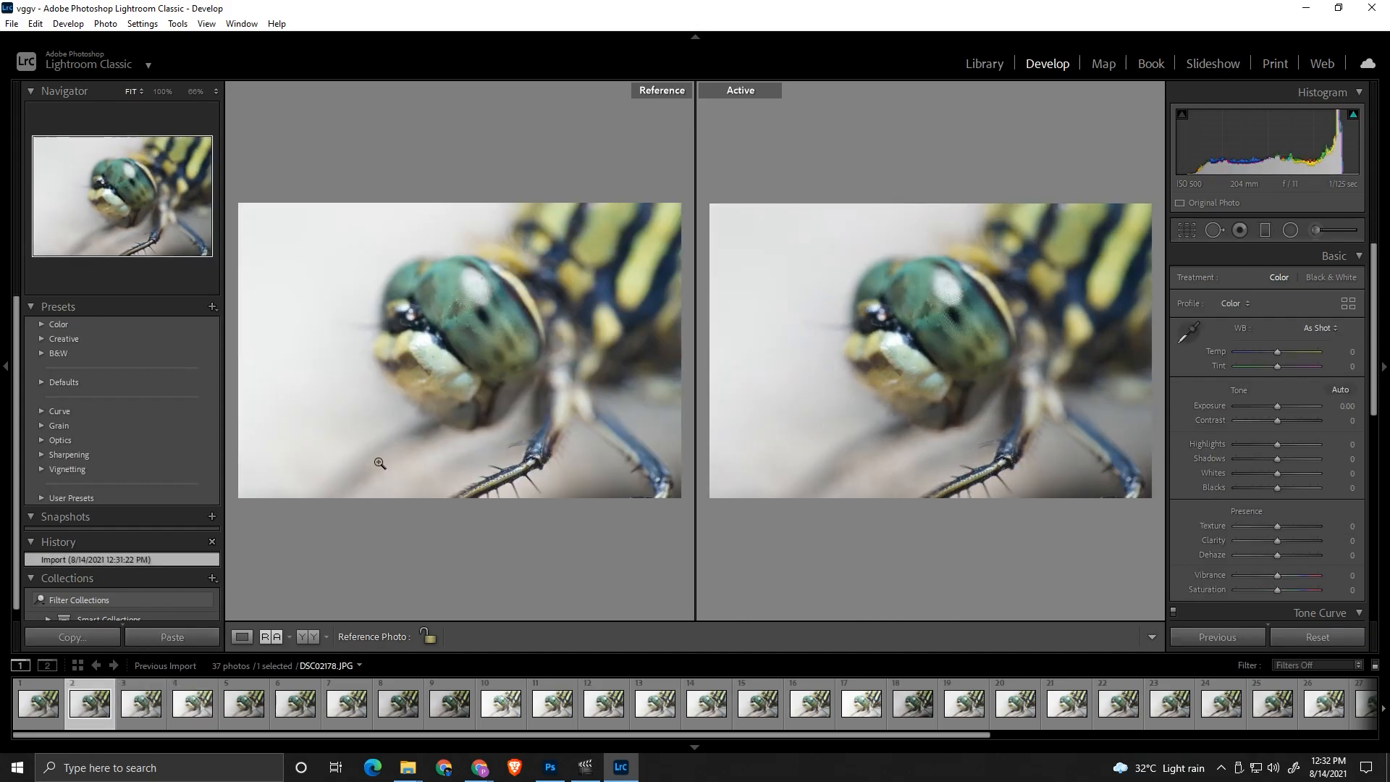
Examine the dragonfly's eye in the reference photo up close and compare it with the active photo, moving on to DSC02178.JPG
{"action": "left_click", "coordinate": [476, 346]}
{"action": "left_click", "coordinate": [478, 344]}
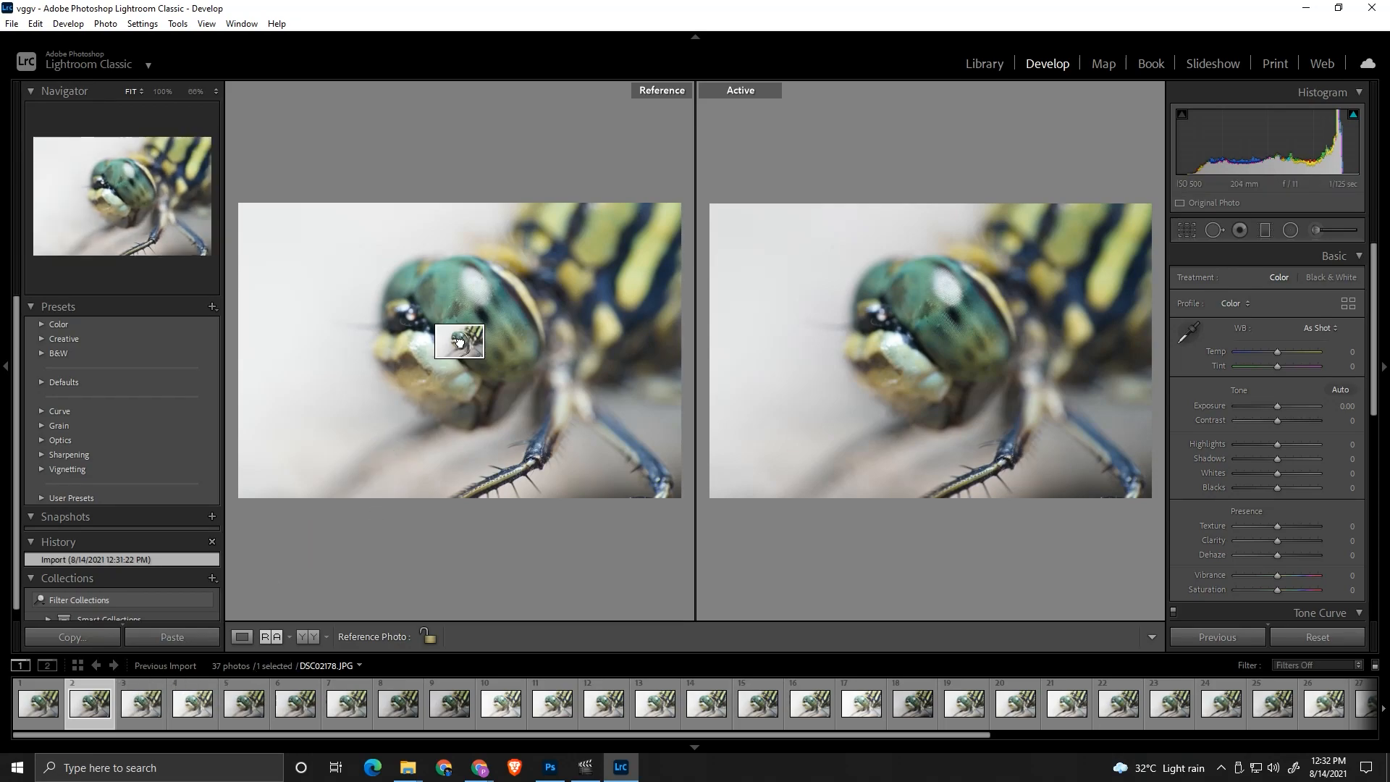
{"action": "left_click", "coordinate": [855, 328]}
{"action": "left_click", "coordinate": [856, 329]}
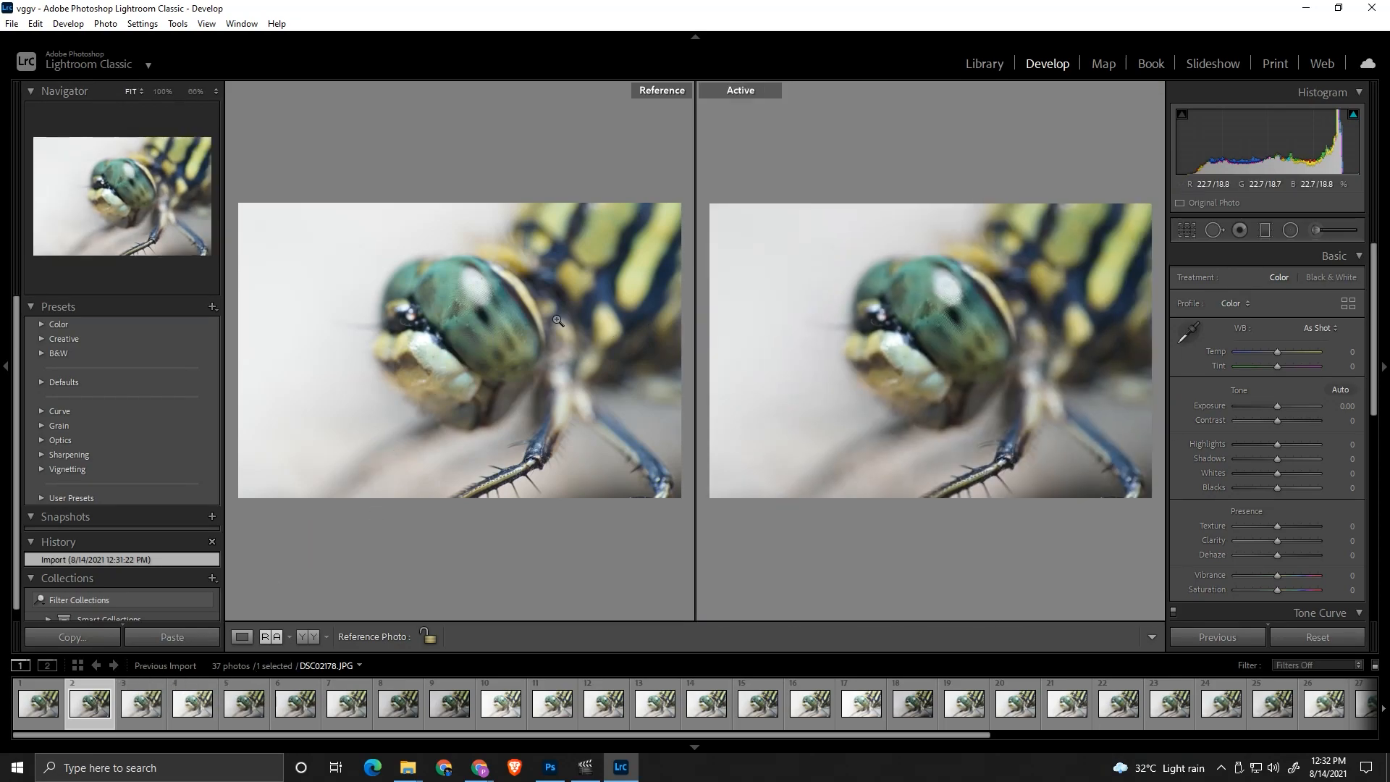
{"action": "left_click", "coordinate": [532, 319]}
{"action": "left_click_drag", "start_coordinate": [384, 299], "coordinate": [473, 302]}
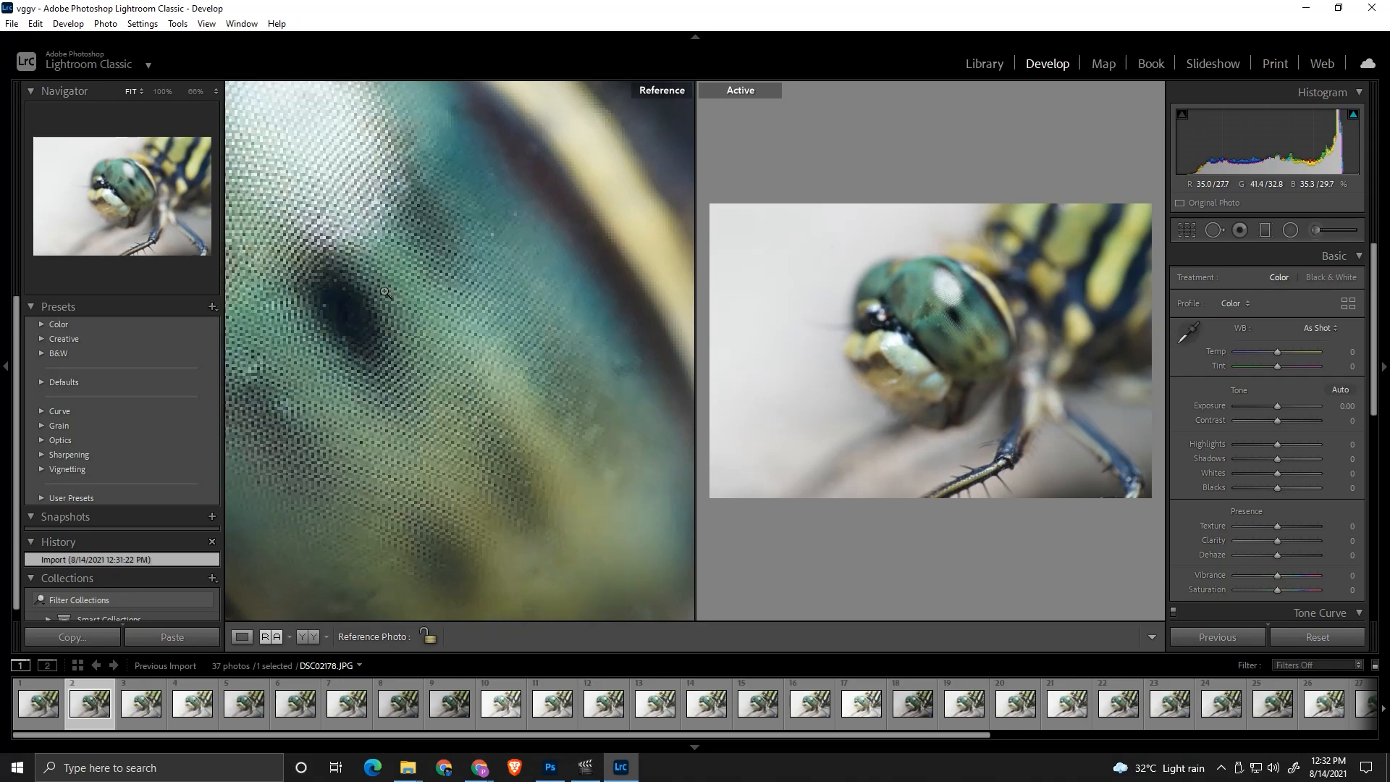
{"action": "left_click", "coordinate": [385, 295]}
{"action": "key", "text": "Right"}
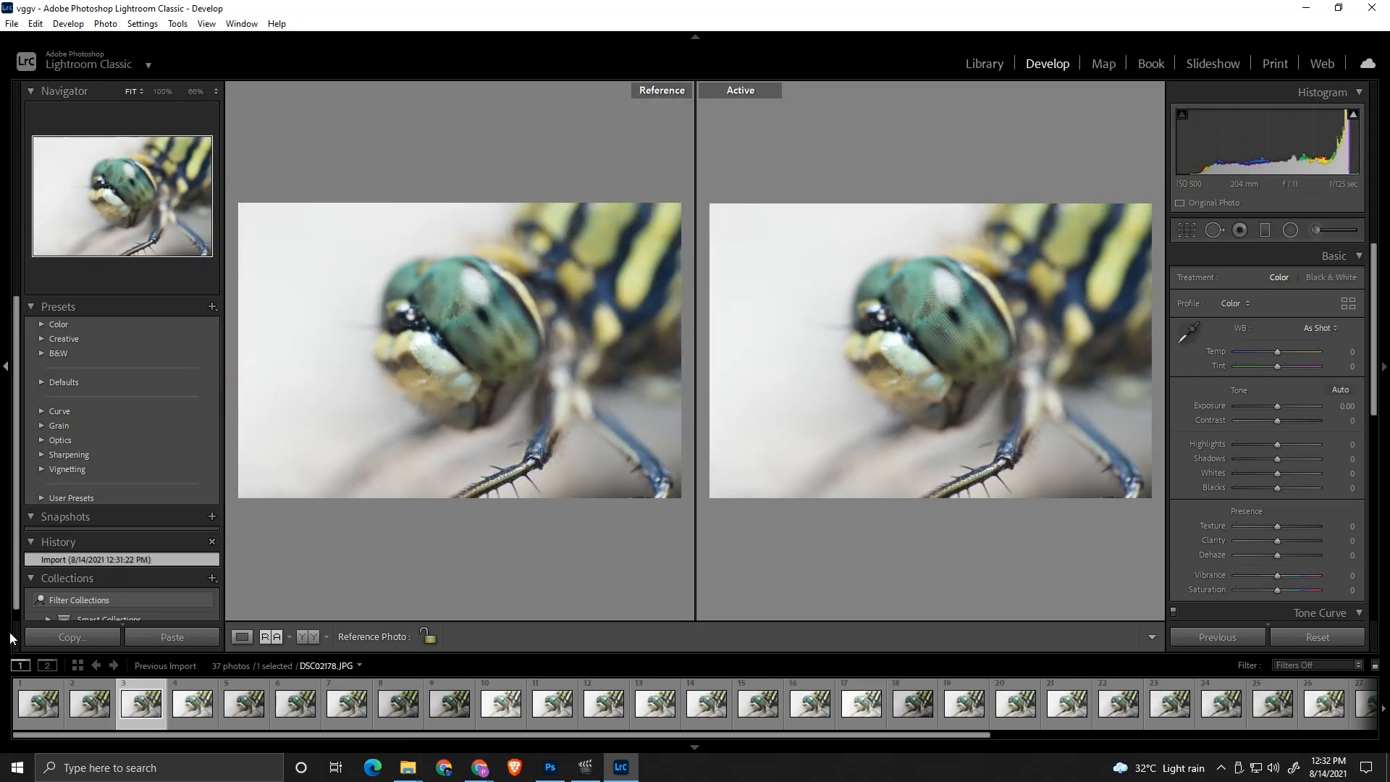
Set the Exposure of DSC02176.JPG and DSC02178.JPG to +0.35 each
{"action": "left_click", "coordinate": [23, 708]}
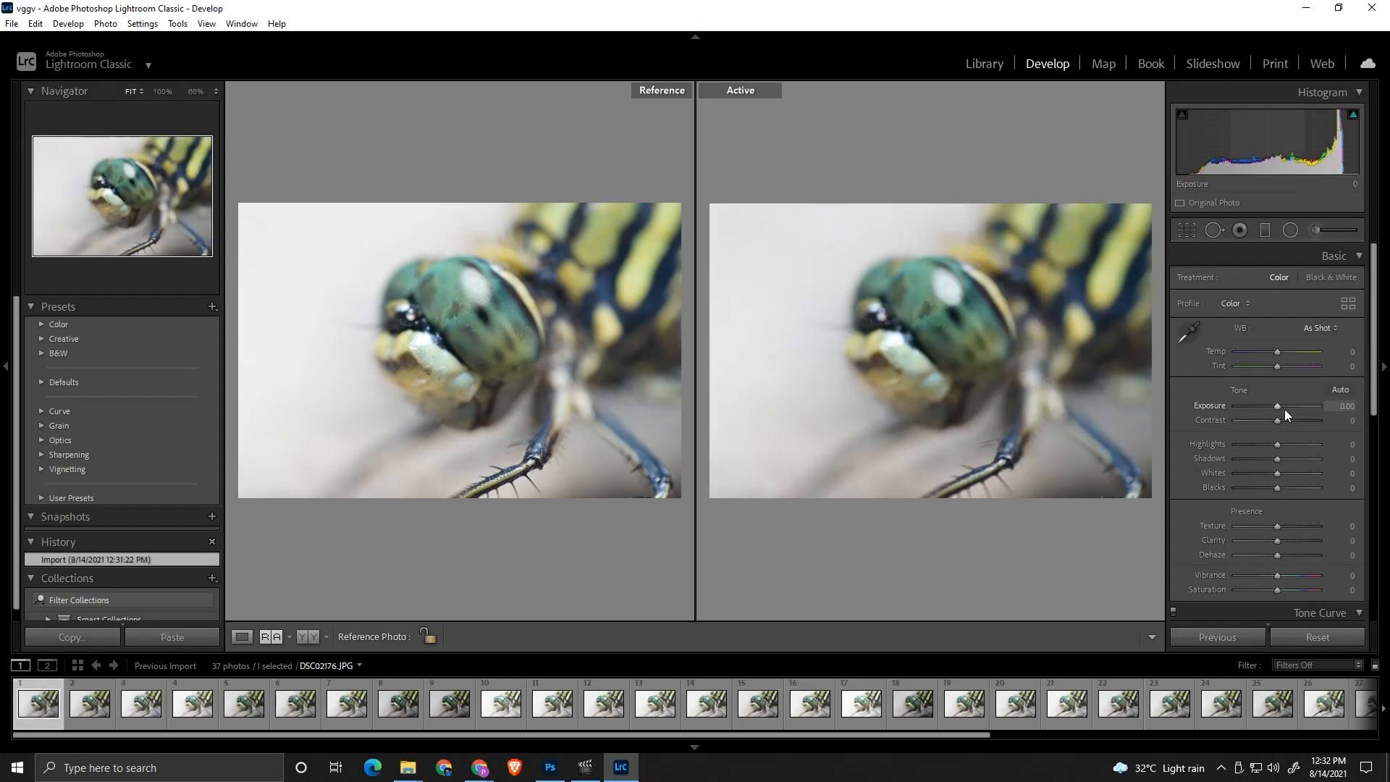
{"action": "left_click_drag", "start_coordinate": [1277, 407], "coordinate": [1280, 407]}
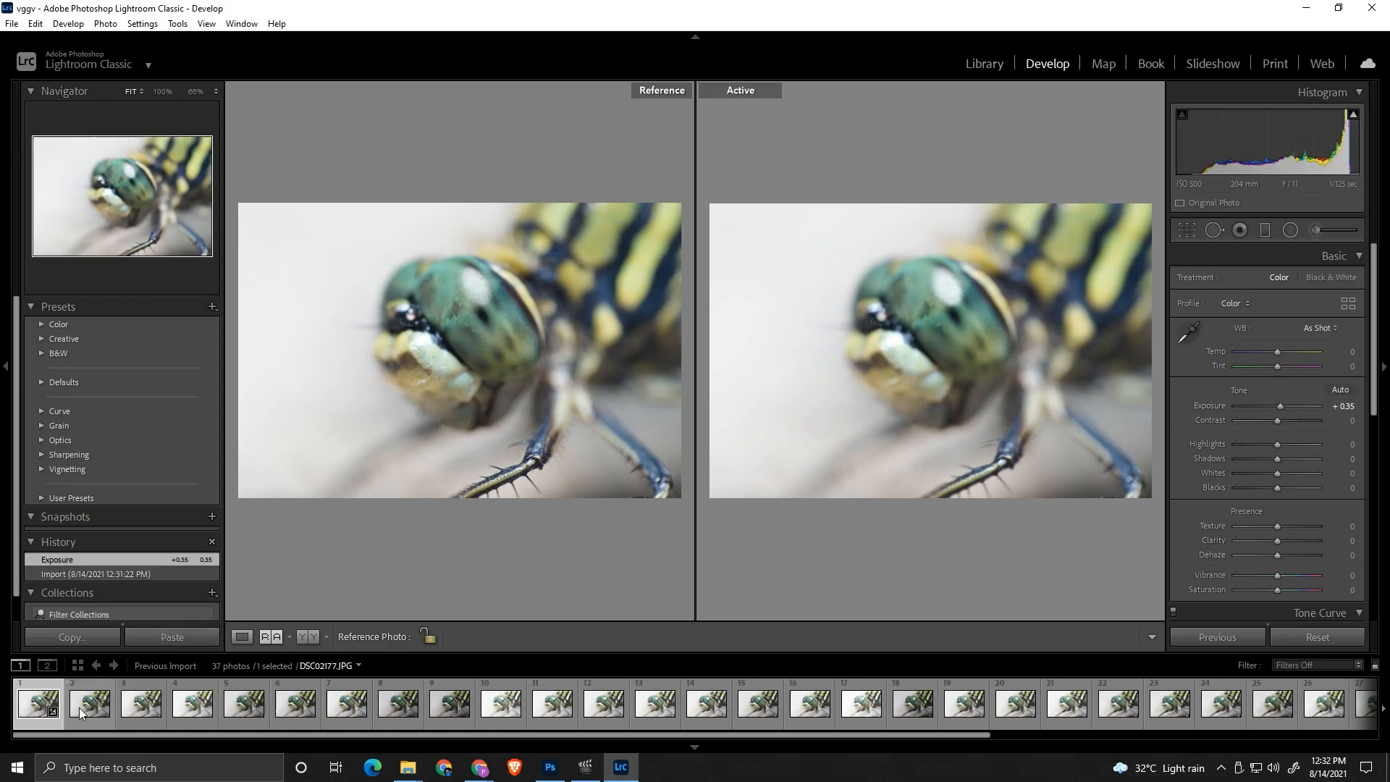
{"action": "left_click", "coordinate": [141, 704]}
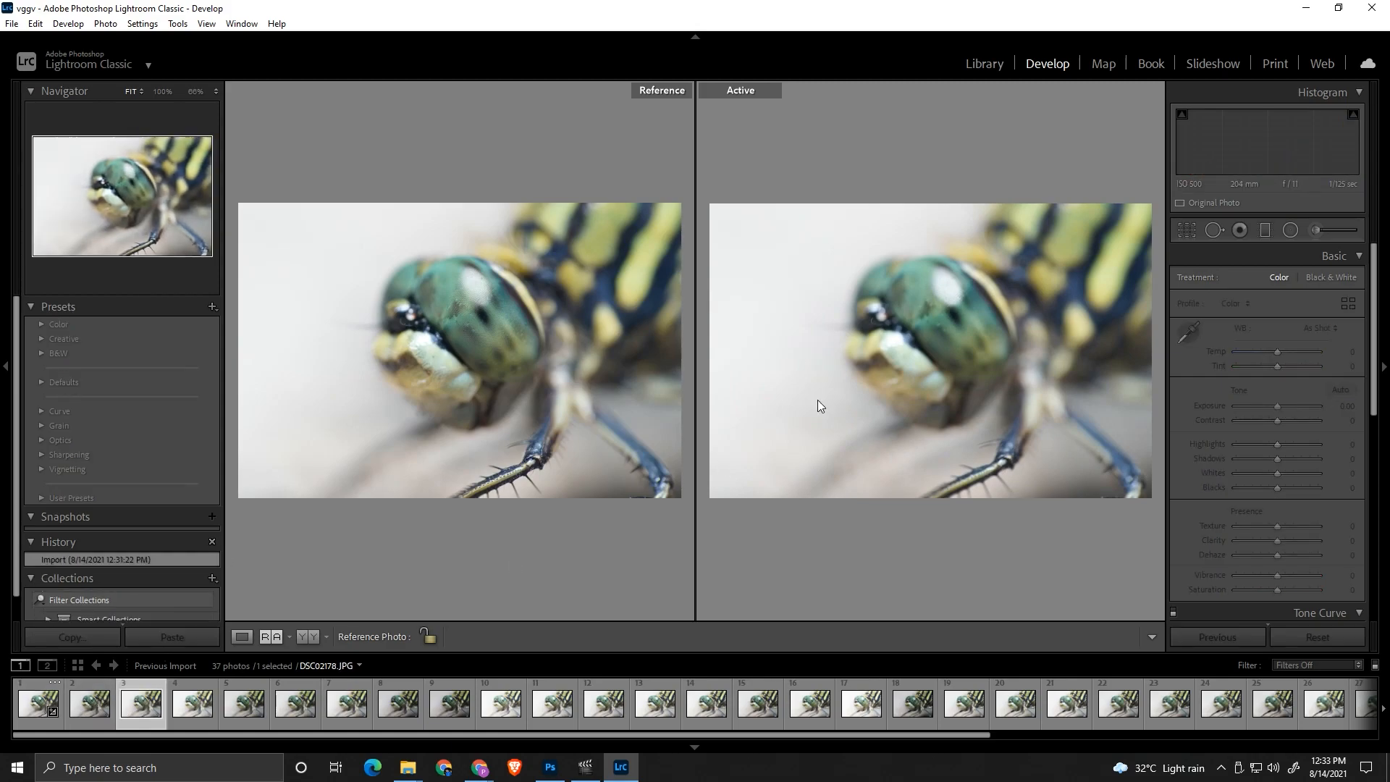
{"action": "left_click_drag", "start_coordinate": [1276, 408], "coordinate": [1280, 407]}
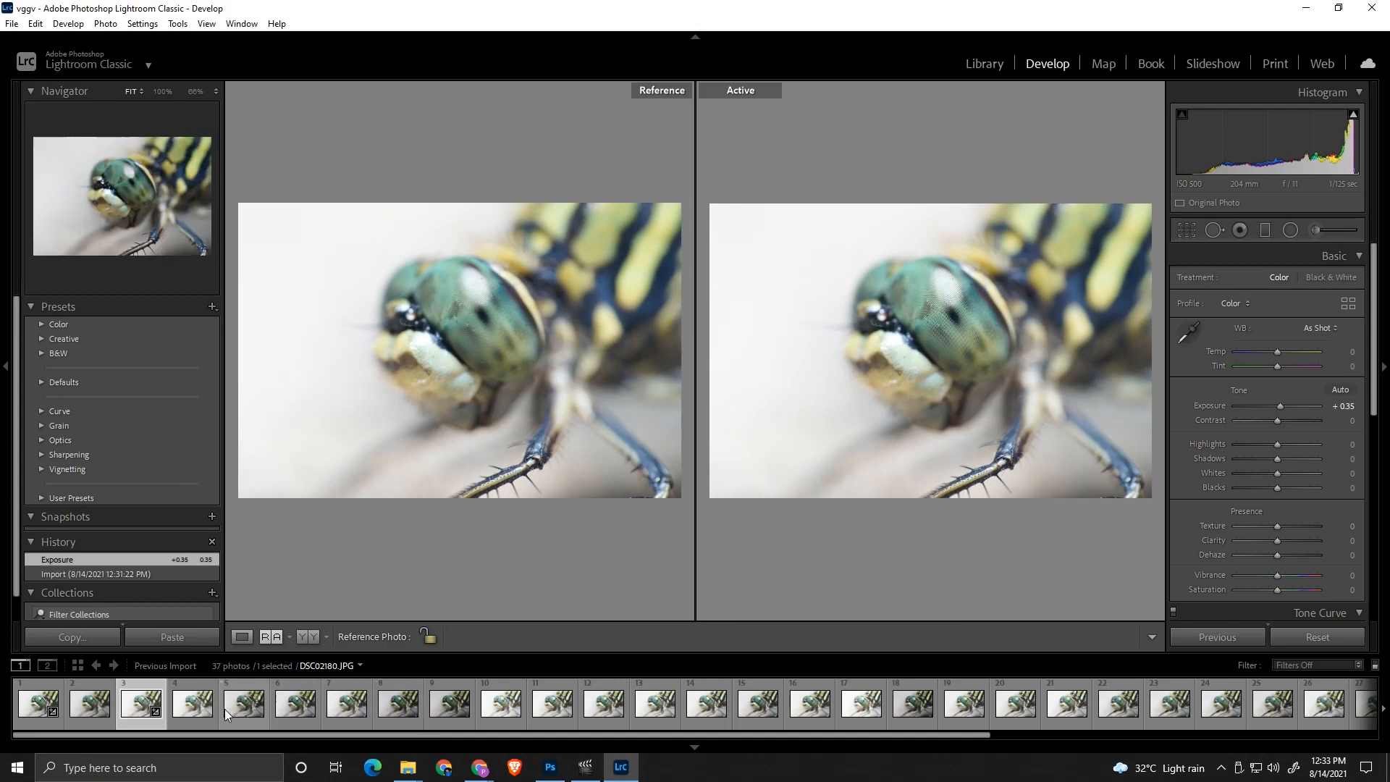
Check the photos after DSC02180.JPG against the reference and set the Exposure of DSC02184.JPG to +0.79
{"action": "left_click", "coordinate": [292, 707]}
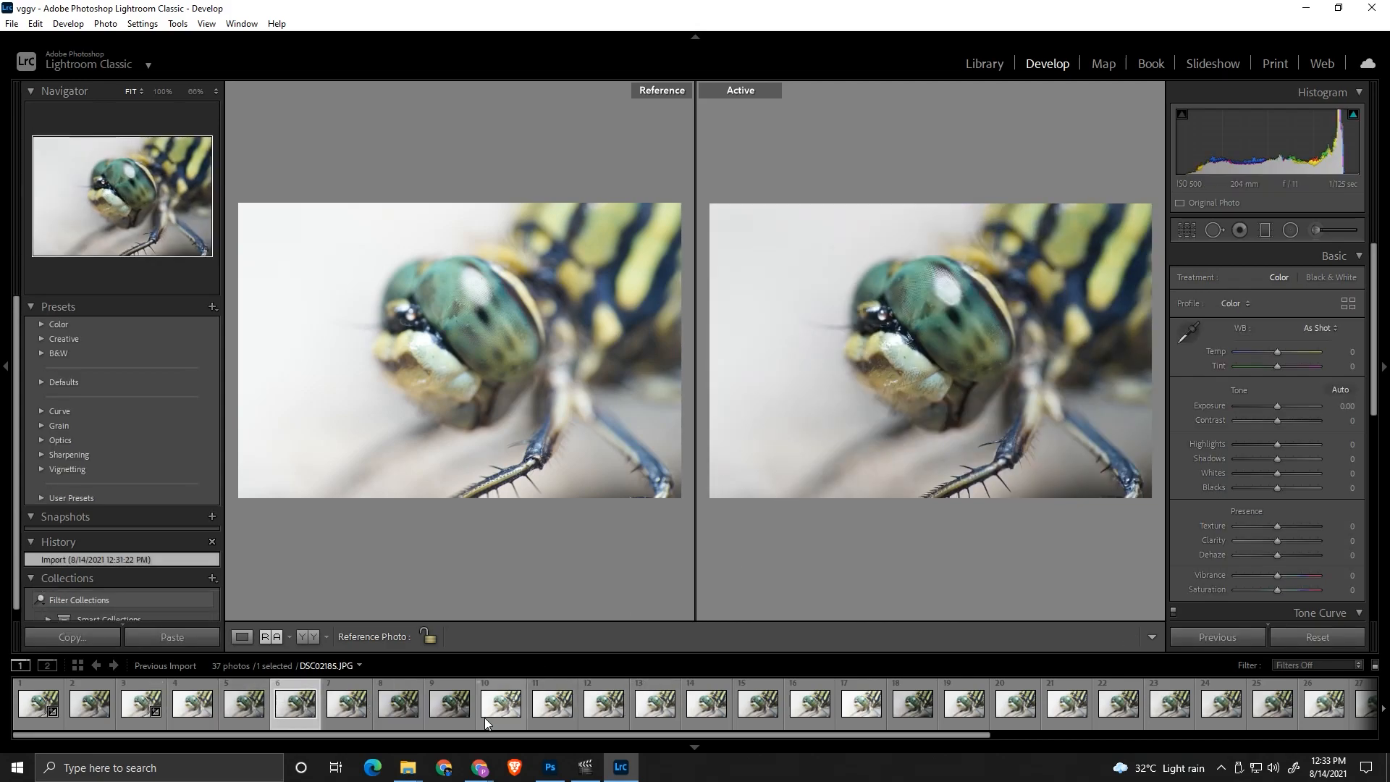
{"action": "left_click", "coordinate": [449, 704]}
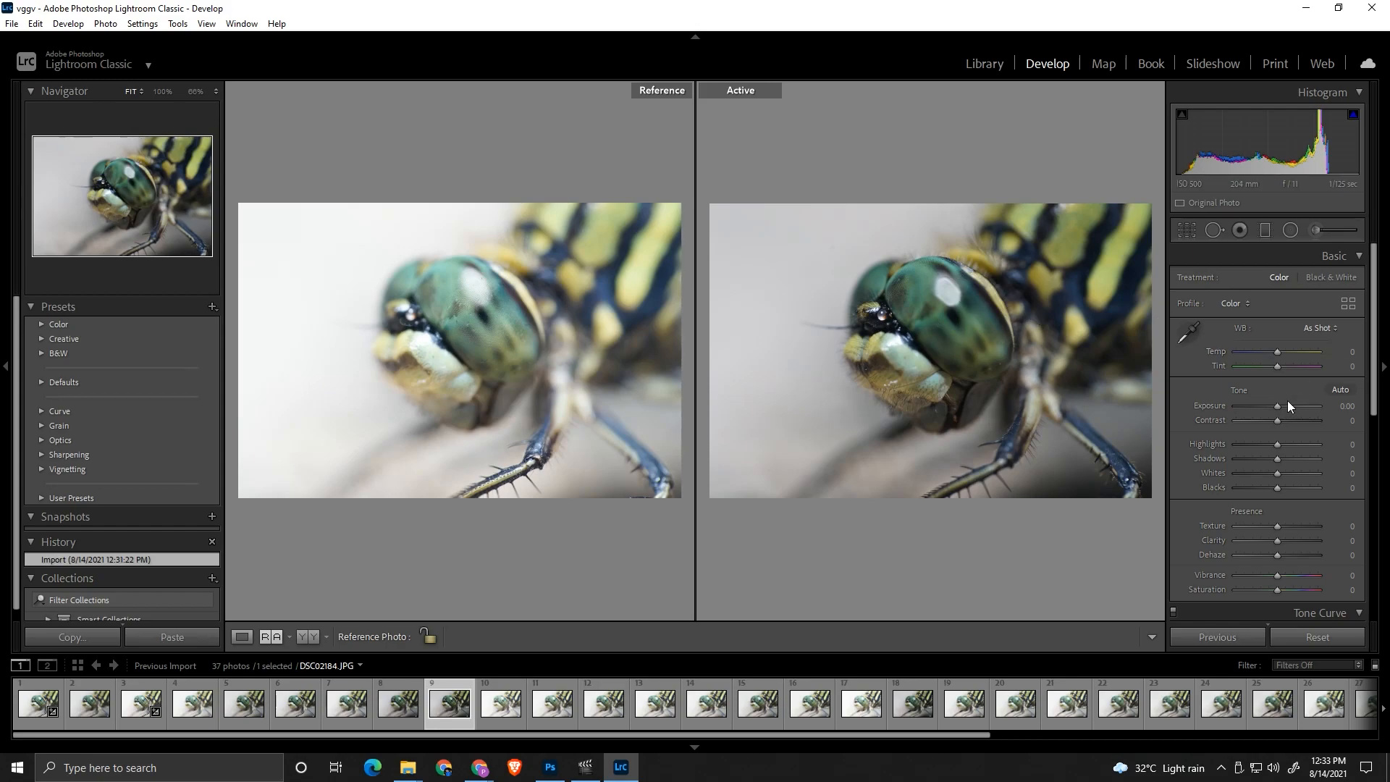
{"action": "left_click_drag", "start_coordinate": [1276, 406], "coordinate": [1284, 406]}
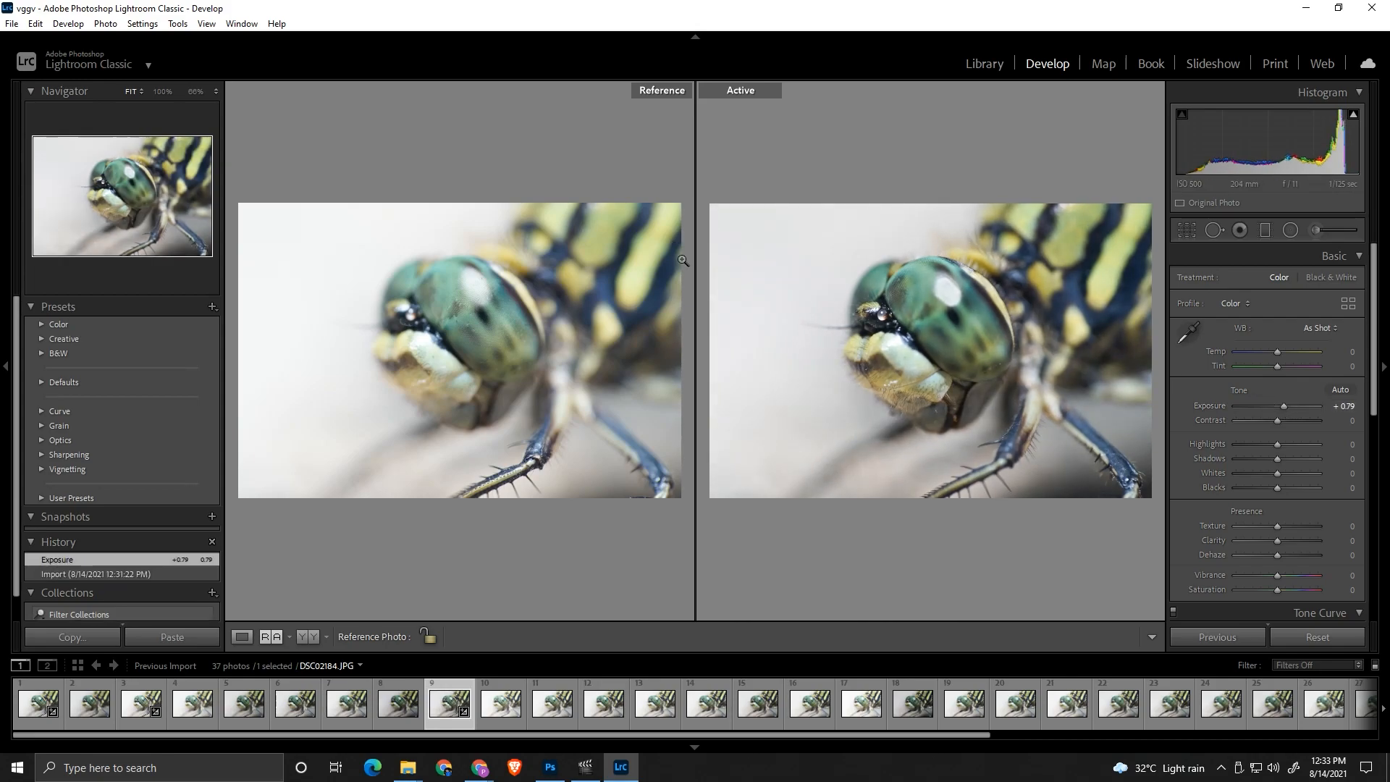
Make DSC02193.JPG the active photo and set its Exposure to +0.44
{"action": "scroll", "coordinate": [1103, 722], "scroll_direction": "down", "scroll_amount": 3}
{"action": "scroll", "coordinate": [1102, 723], "scroll_direction": "down", "scroll_amount": 8}
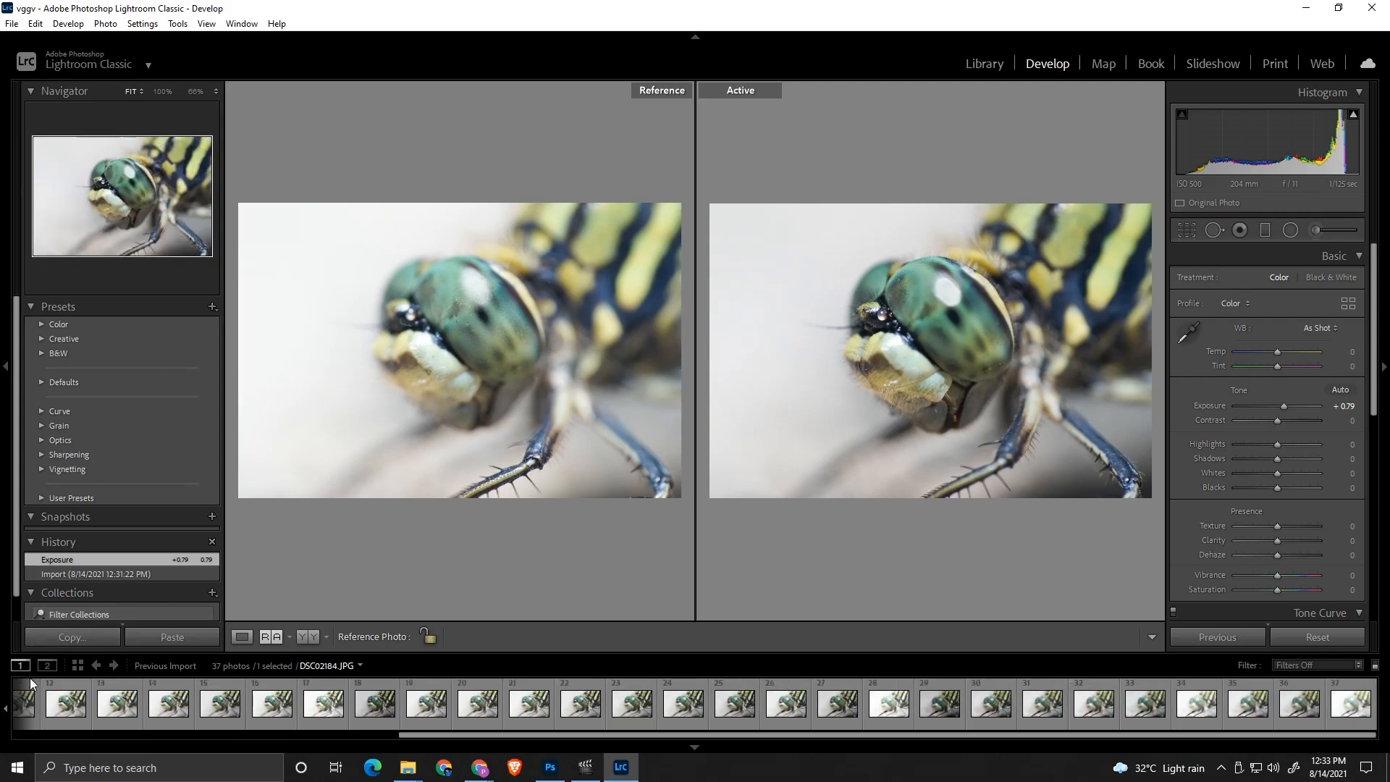
{"action": "left_click", "coordinate": [371, 706]}
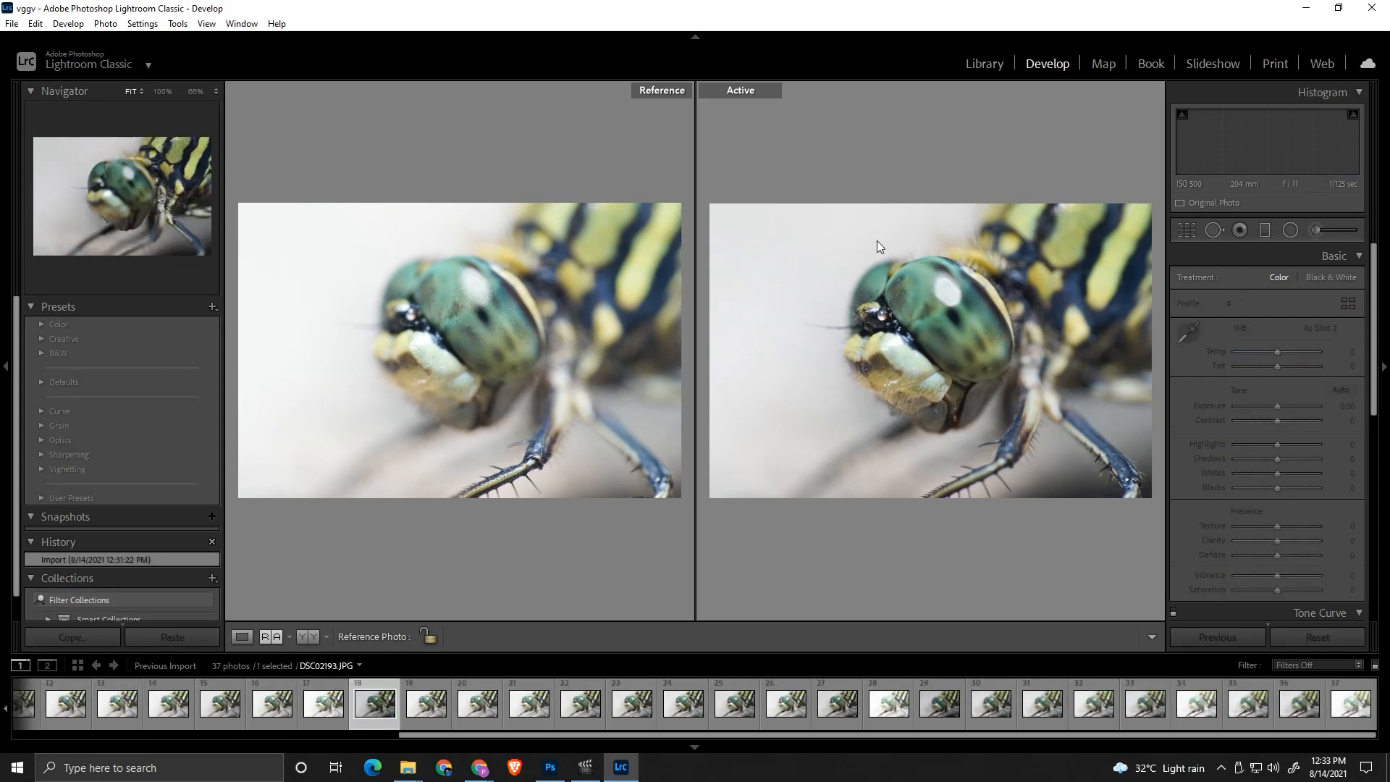
{"action": "left_click_drag", "start_coordinate": [1277, 405], "coordinate": [1281, 406]}
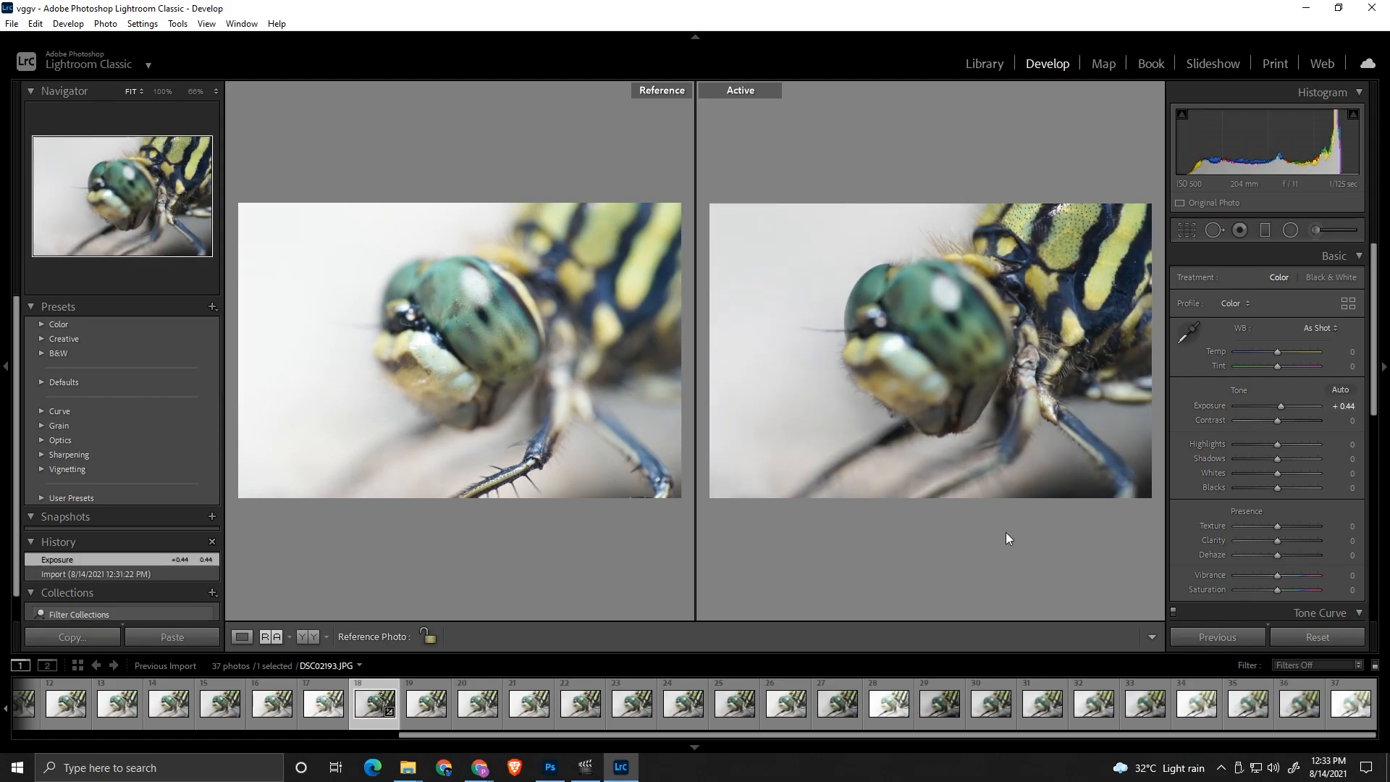
Select all 37 photos and review the export settings for the Desktop subfolder Untitled Export, without starting an export
{"action": "left_click", "coordinate": [628, 712]}
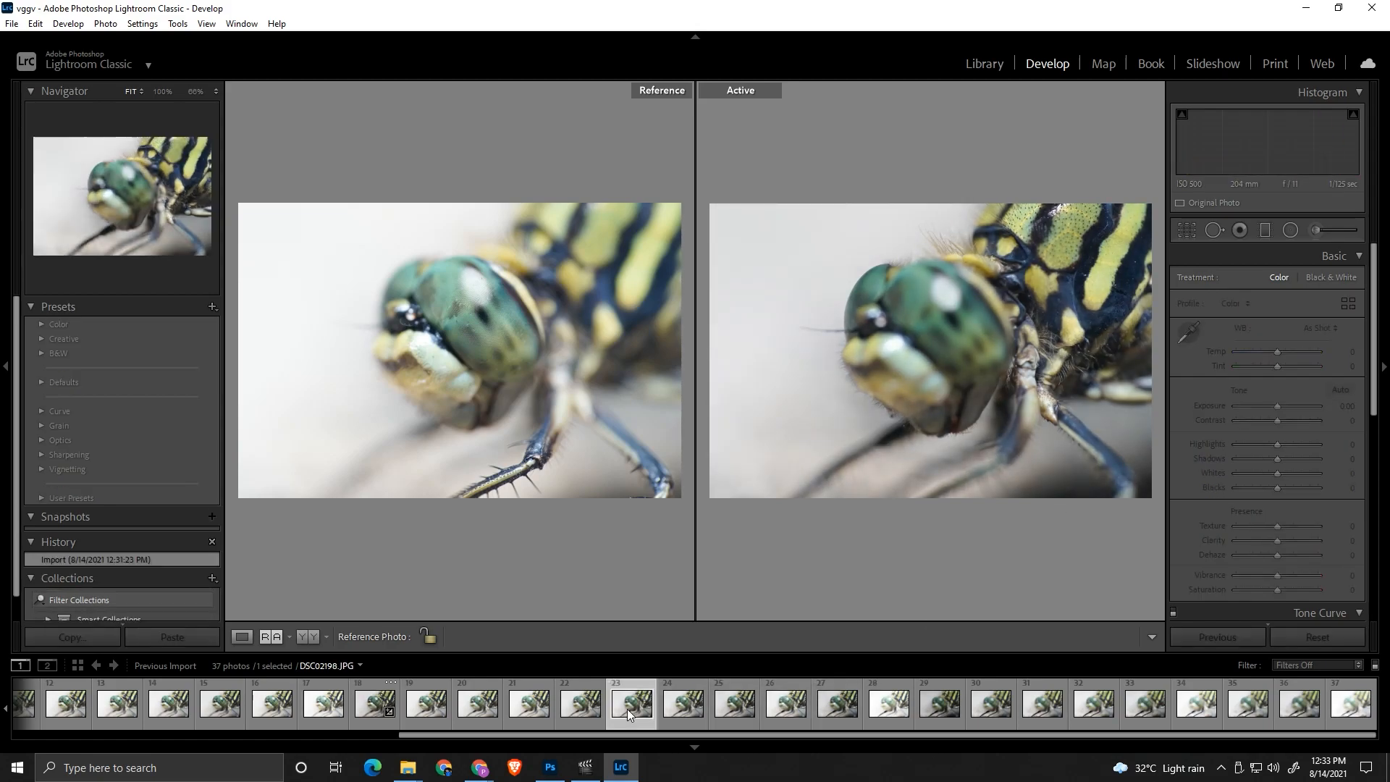
{"action": "key", "text": "ctrl+a"}
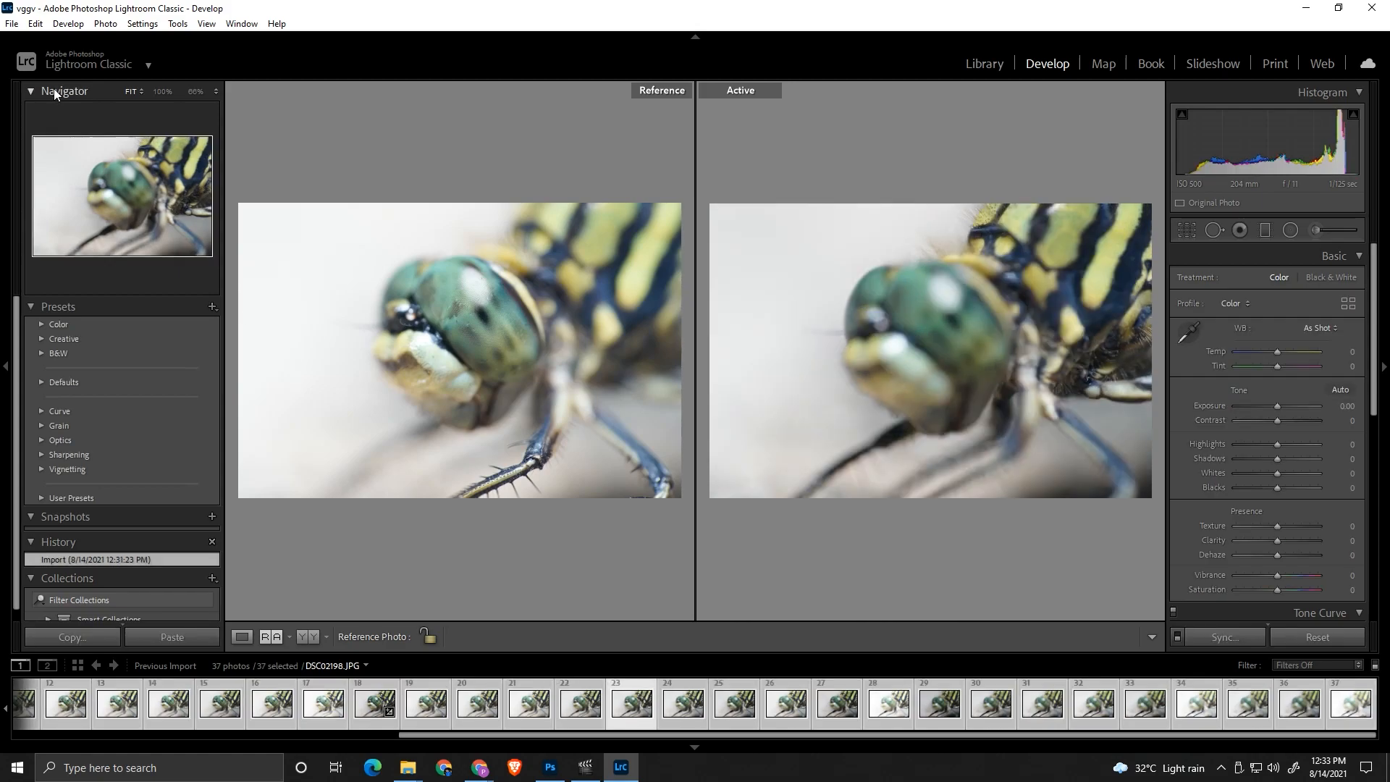
{"action": "left_click", "coordinate": [11, 23]}
{"action": "left_click", "coordinate": [58, 220]}
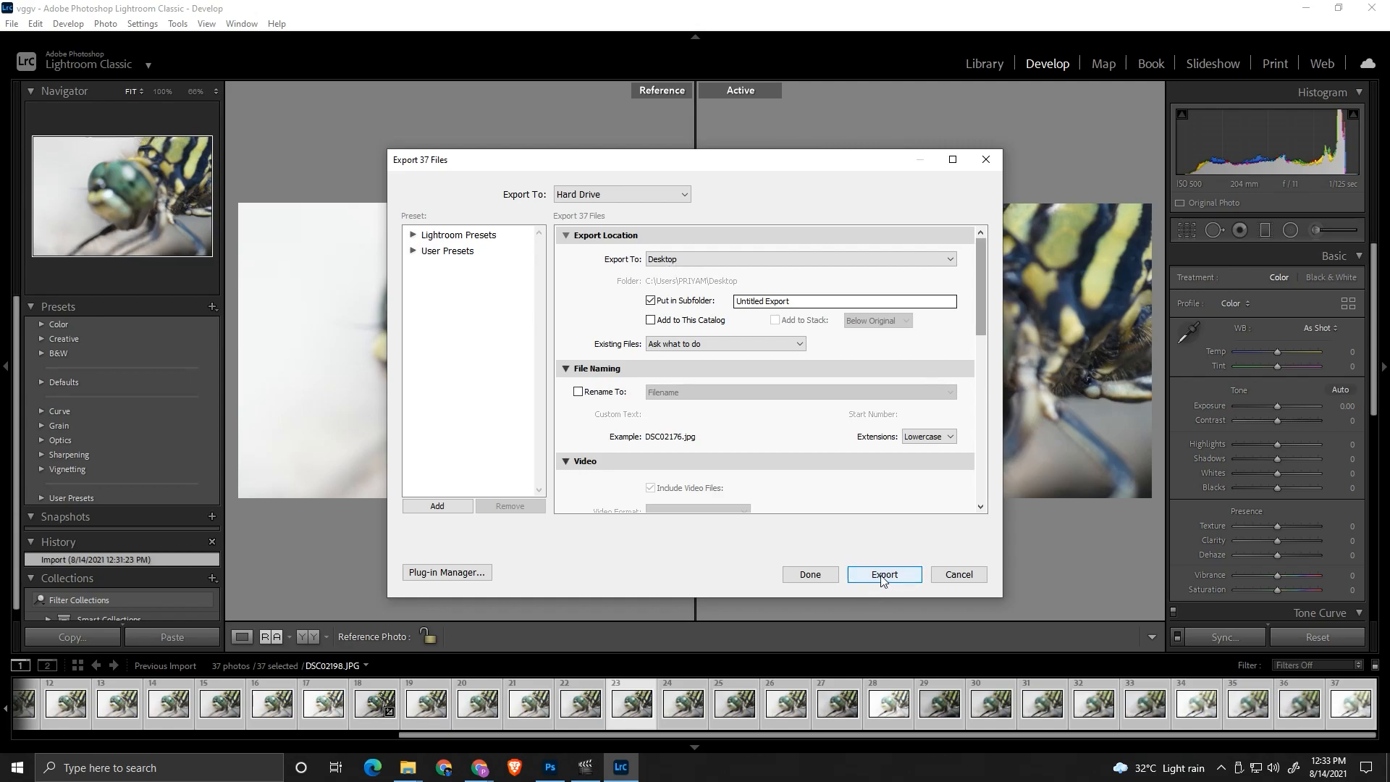
{"action": "left_click", "coordinate": [970, 584]}
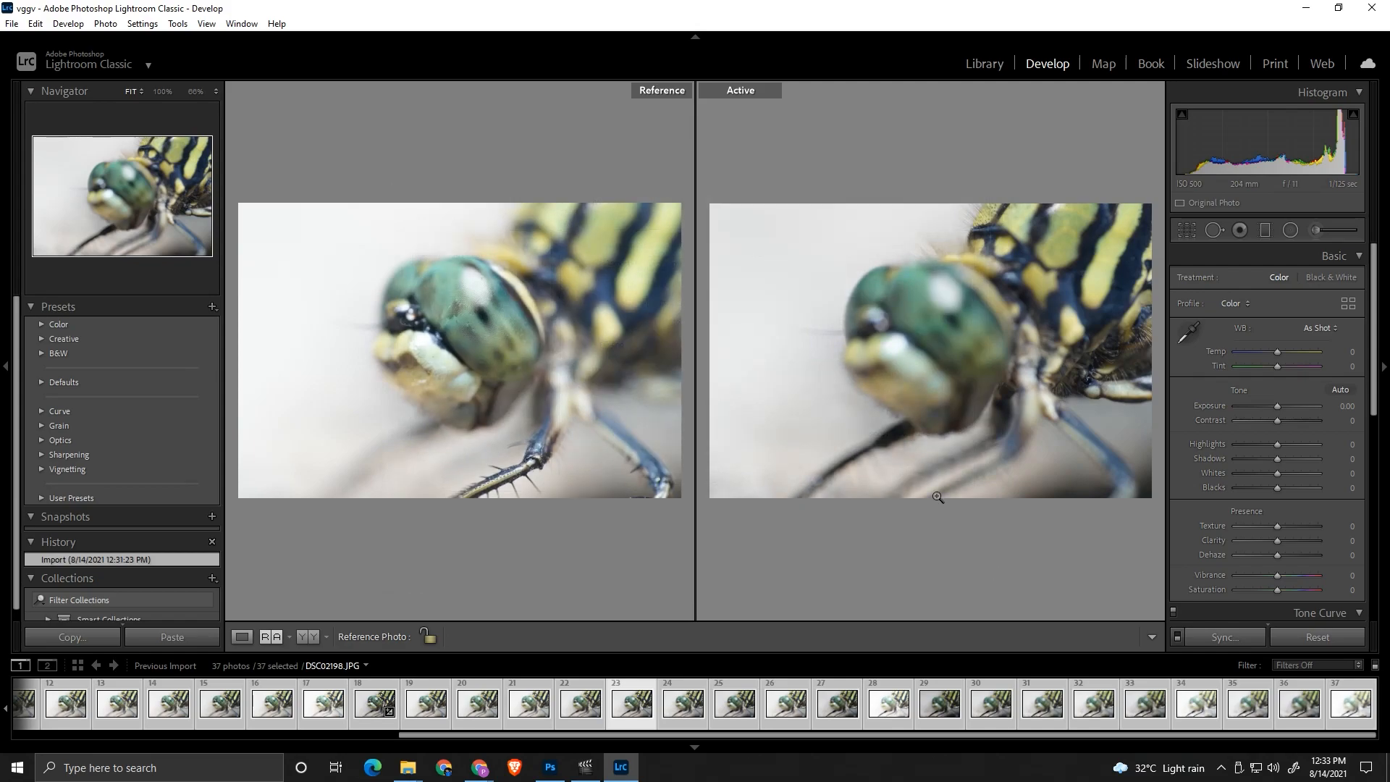
Switch to File Explorer and open the Untitled Export folder on the Desktop
{"action": "left_click", "coordinate": [1310, 9]}
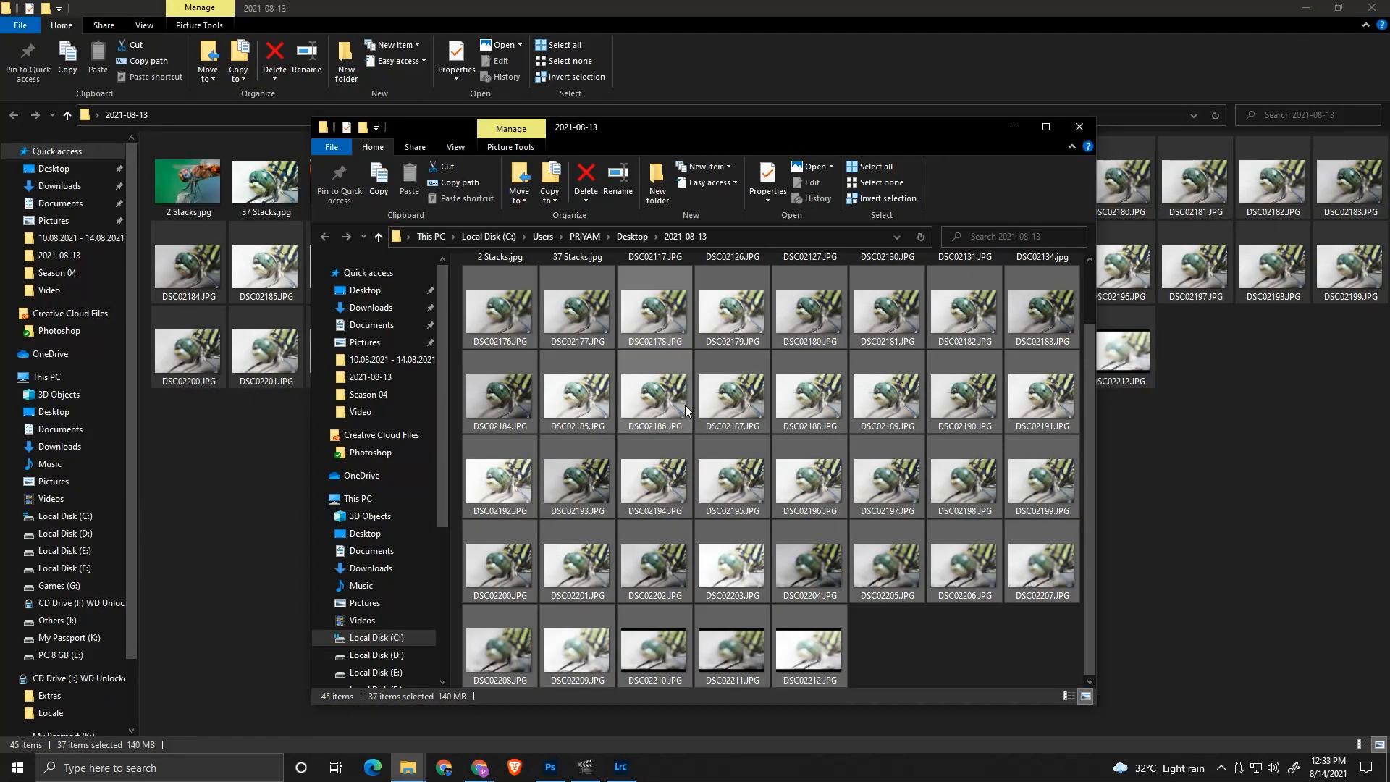
{"action": "left_click", "coordinate": [633, 237]}
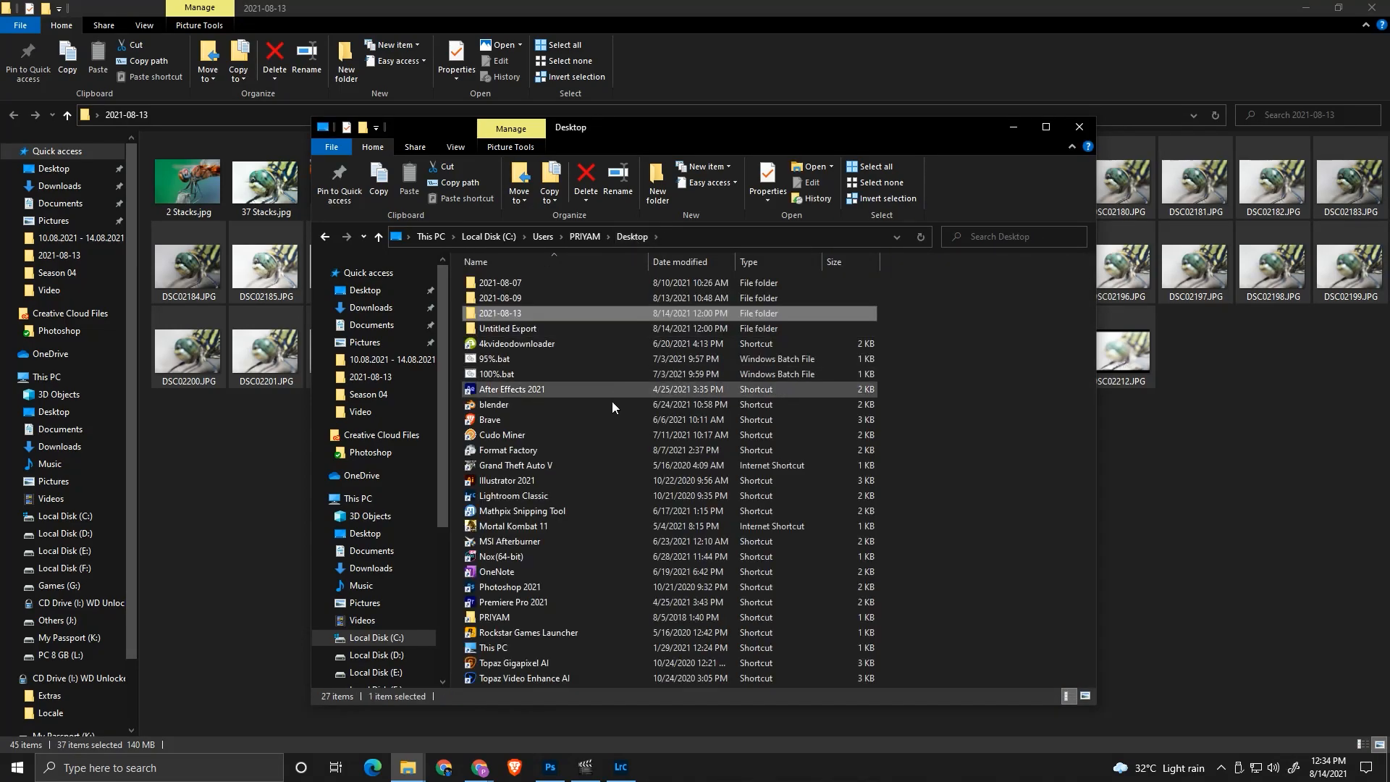
{"action": "left_click", "coordinate": [533, 327]}
{"action": "double_click", "coordinate": [533, 327]}
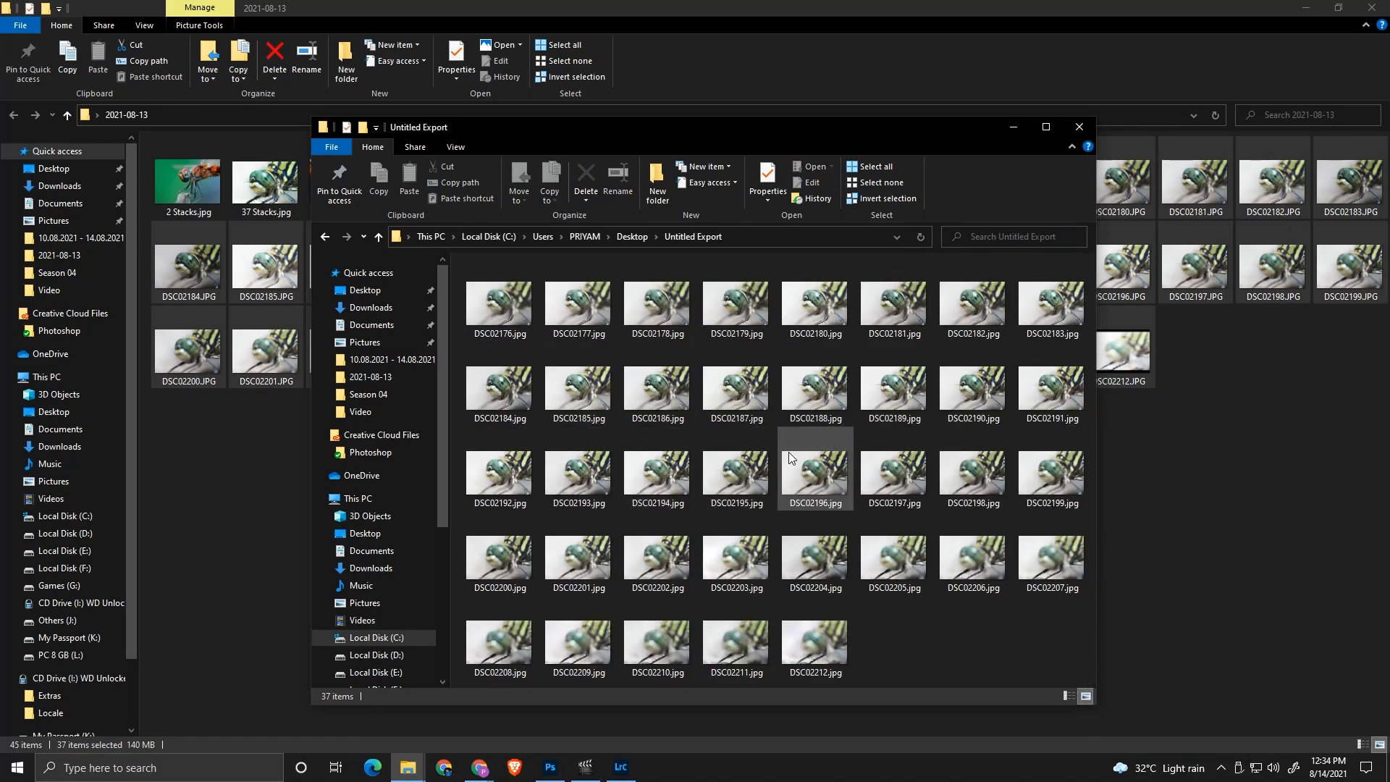
Page through the exported photos at full size from DSC02176.jpg onward to compare their brightness, and check the folder's file count
{"action": "mouse_move", "coordinate": [503, 316]}
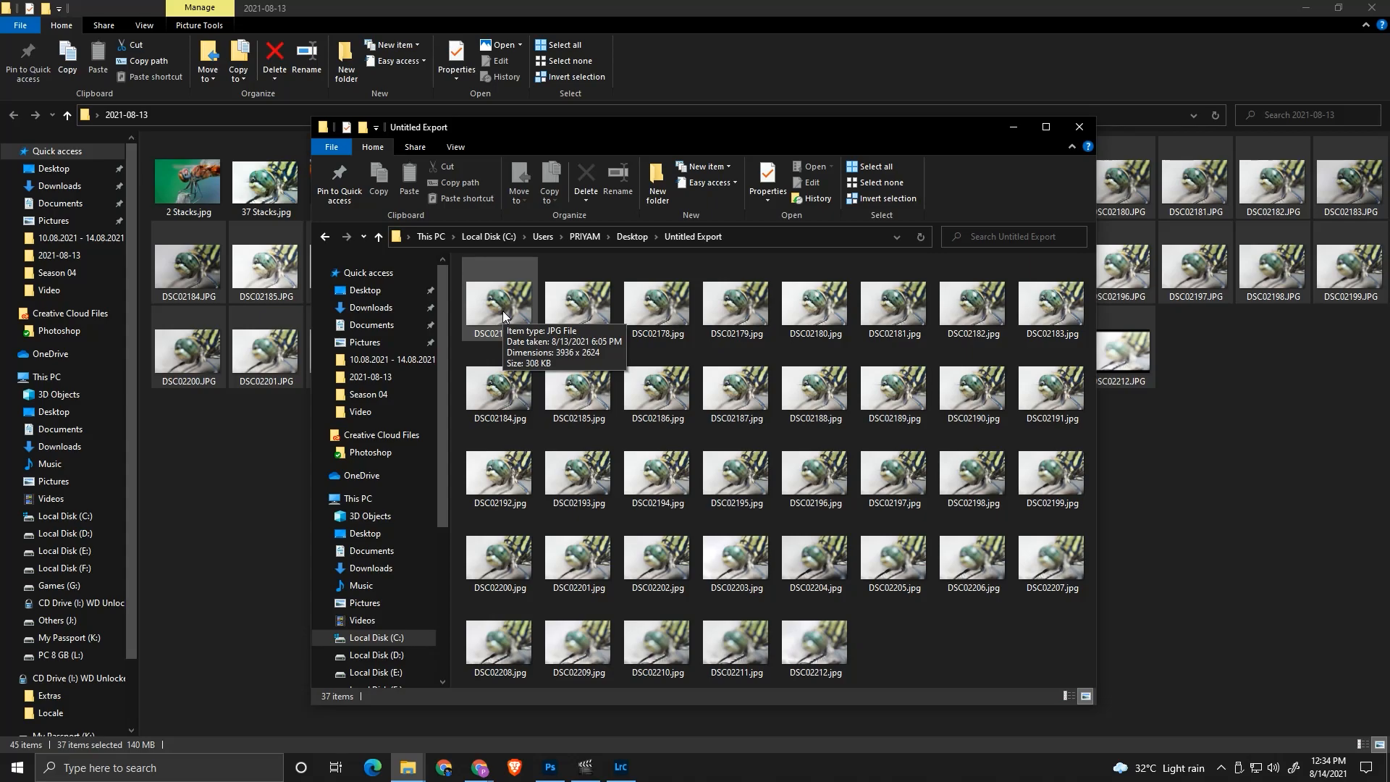
{"action": "double_click", "coordinate": [504, 316]}
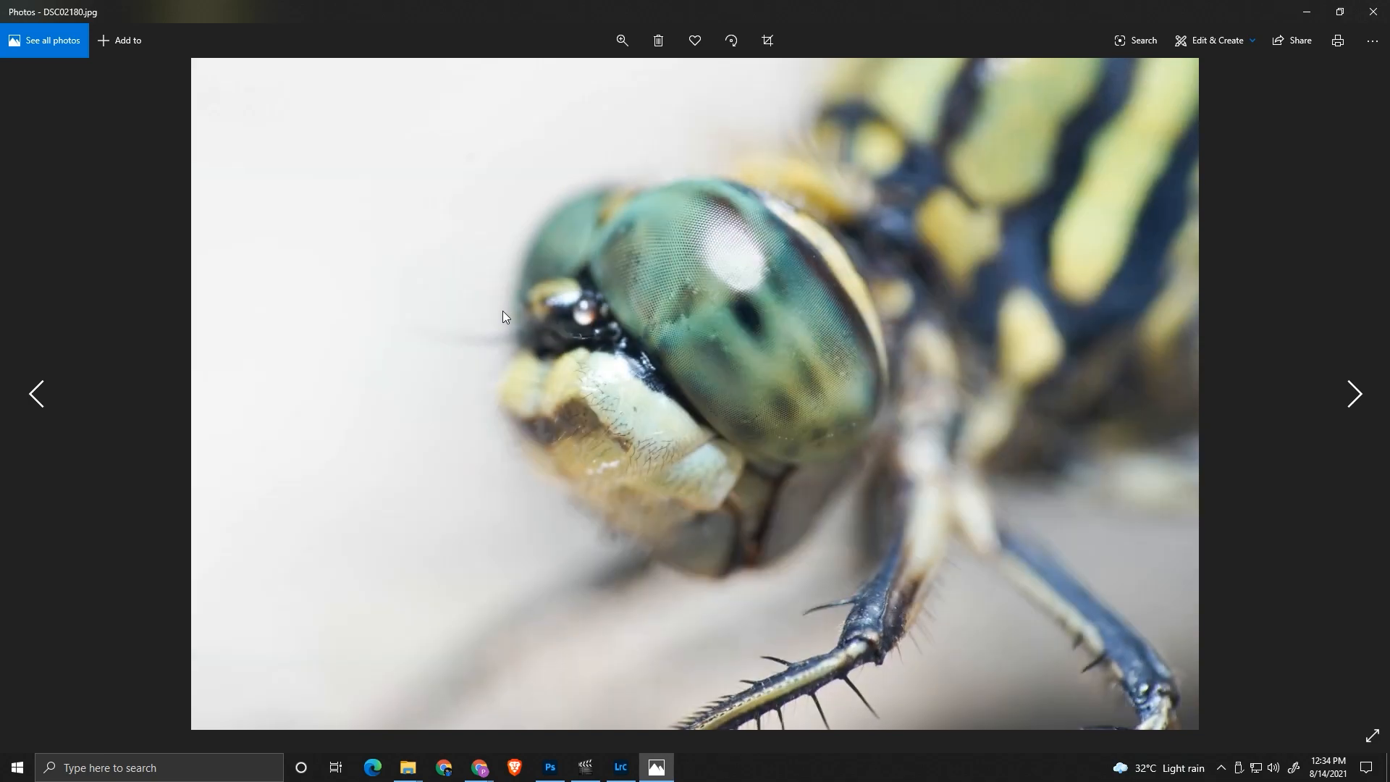
{"action": "key", "text": "Right"}
{"action": "key", "text": "Right"}
{"action": "key", "text": "Right"}
{"action": "key", "text": "Right"}
{"action": "key", "text": "Right"}
{"action": "key", "text": "Right"}
{"action": "key", "text": "Right"}
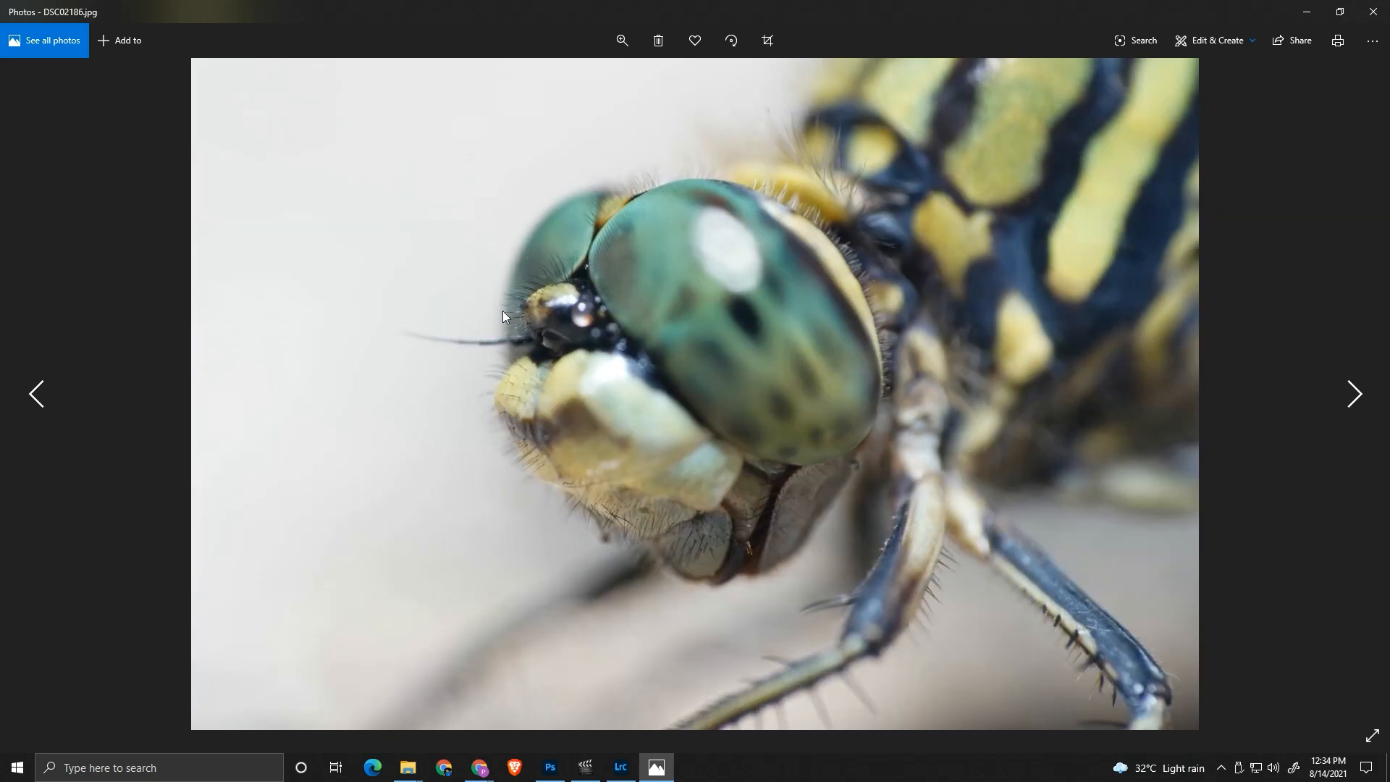
{"action": "key", "text": "Right"}
{"action": "key", "text": "Right"}
{"action": "key", "text": "Right"}
{"action": "key", "text": "Right"}
{"action": "key", "text": "Right"}
{"action": "key", "text": "Right"}
{"action": "key", "text": "Right"}
{"action": "key", "text": "Right"}
{"action": "key", "text": "Right"}
{"action": "key", "text": "Right"}
{"action": "key", "text": "Right"}
{"action": "key", "text": "Right"}
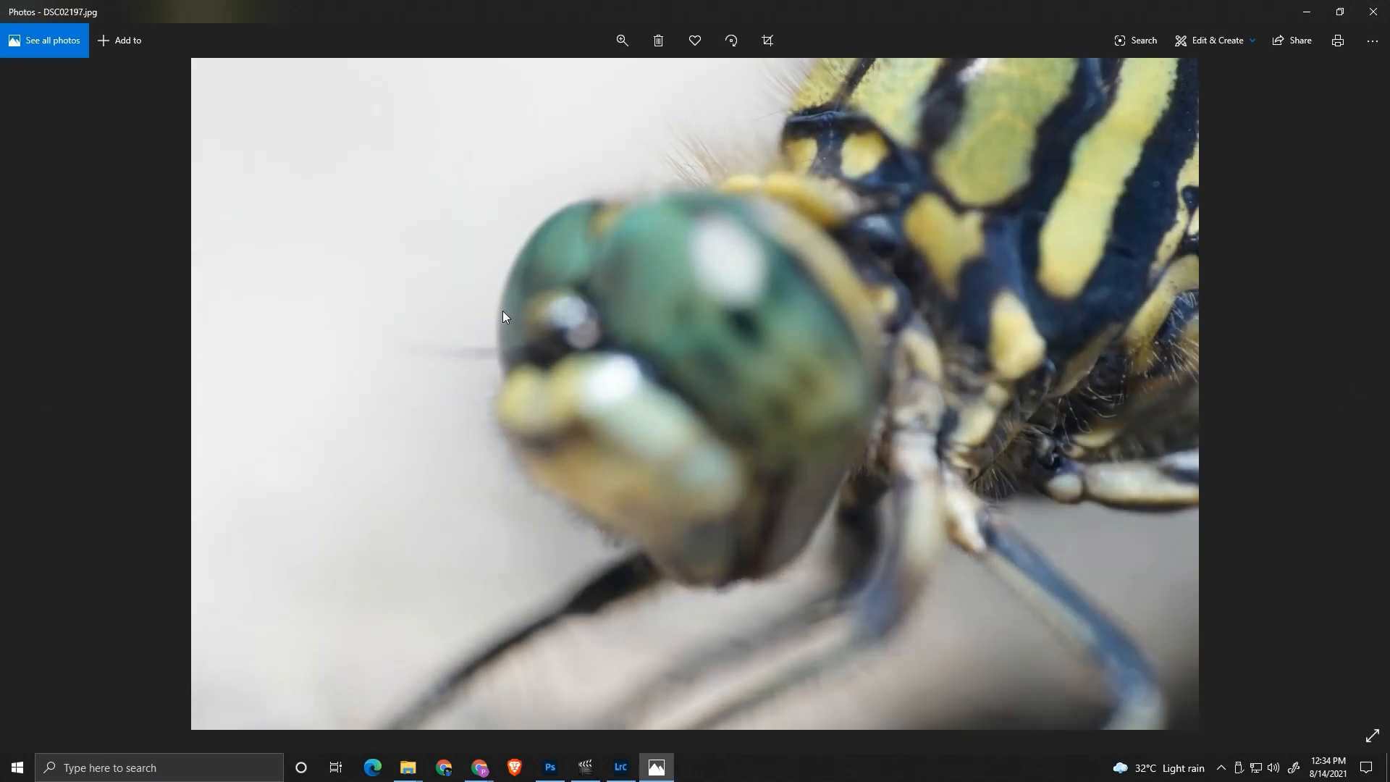
{"action": "key", "text": "Right"}
{"action": "key", "text": "Right"}
{"action": "key", "text": "Right"}
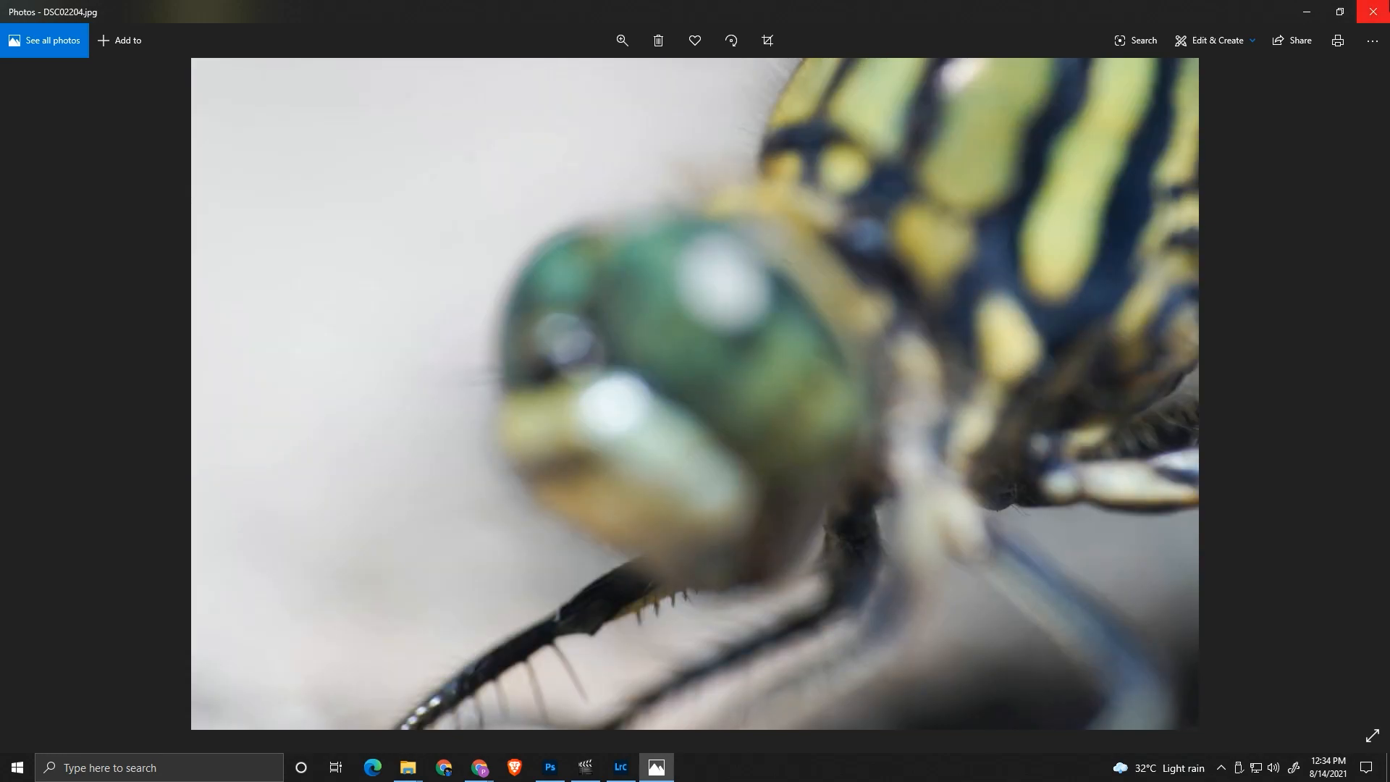
{"action": "left_click", "coordinate": [1374, 12]}
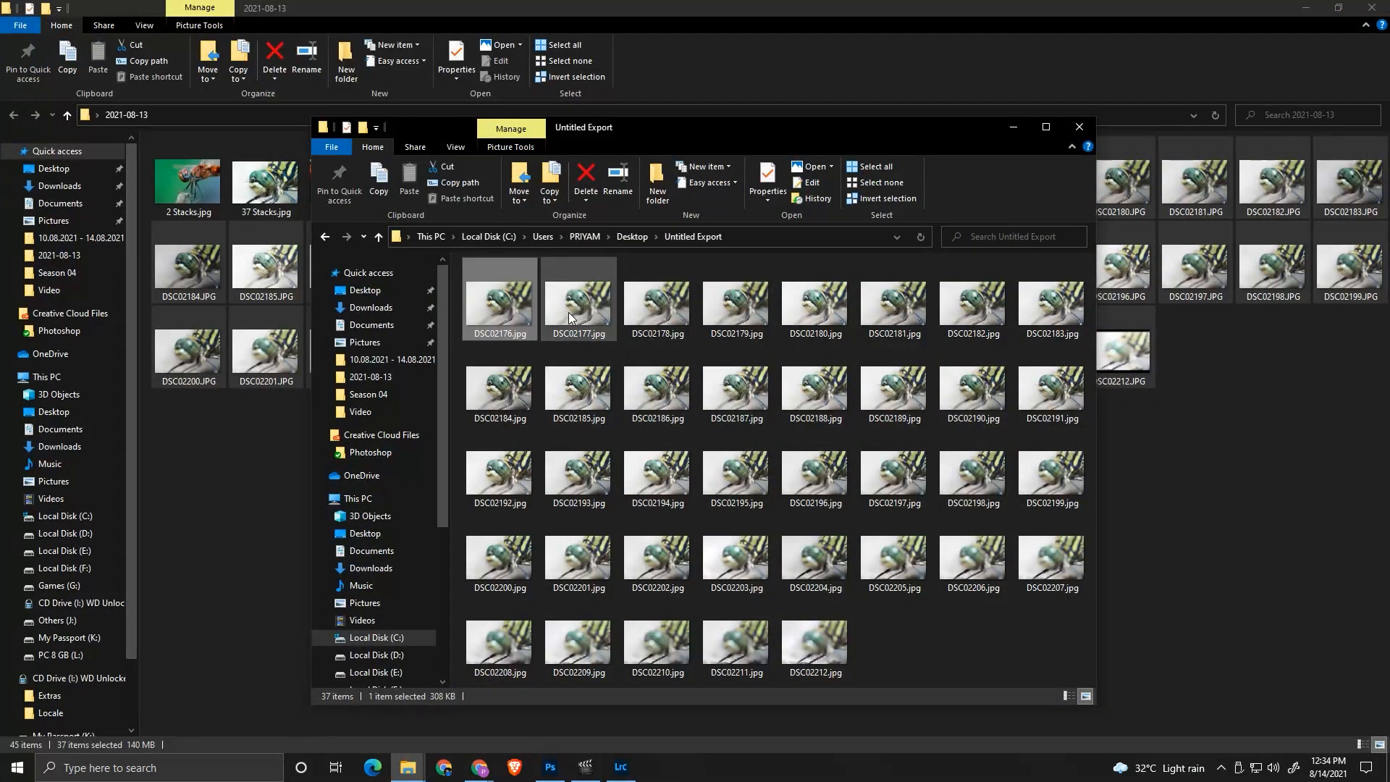
{"action": "key", "text": "ctrl+a"}
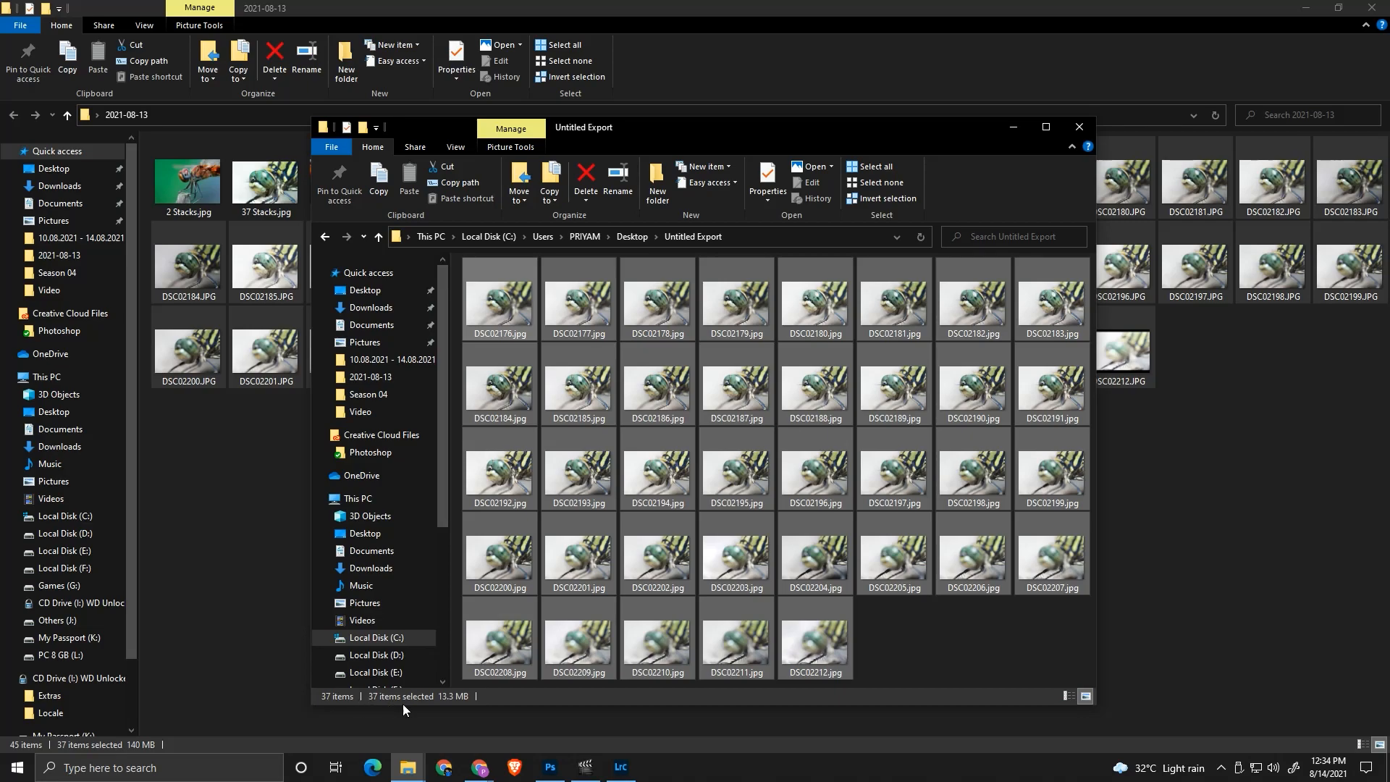
{"action": "left_click", "coordinate": [954, 644]}
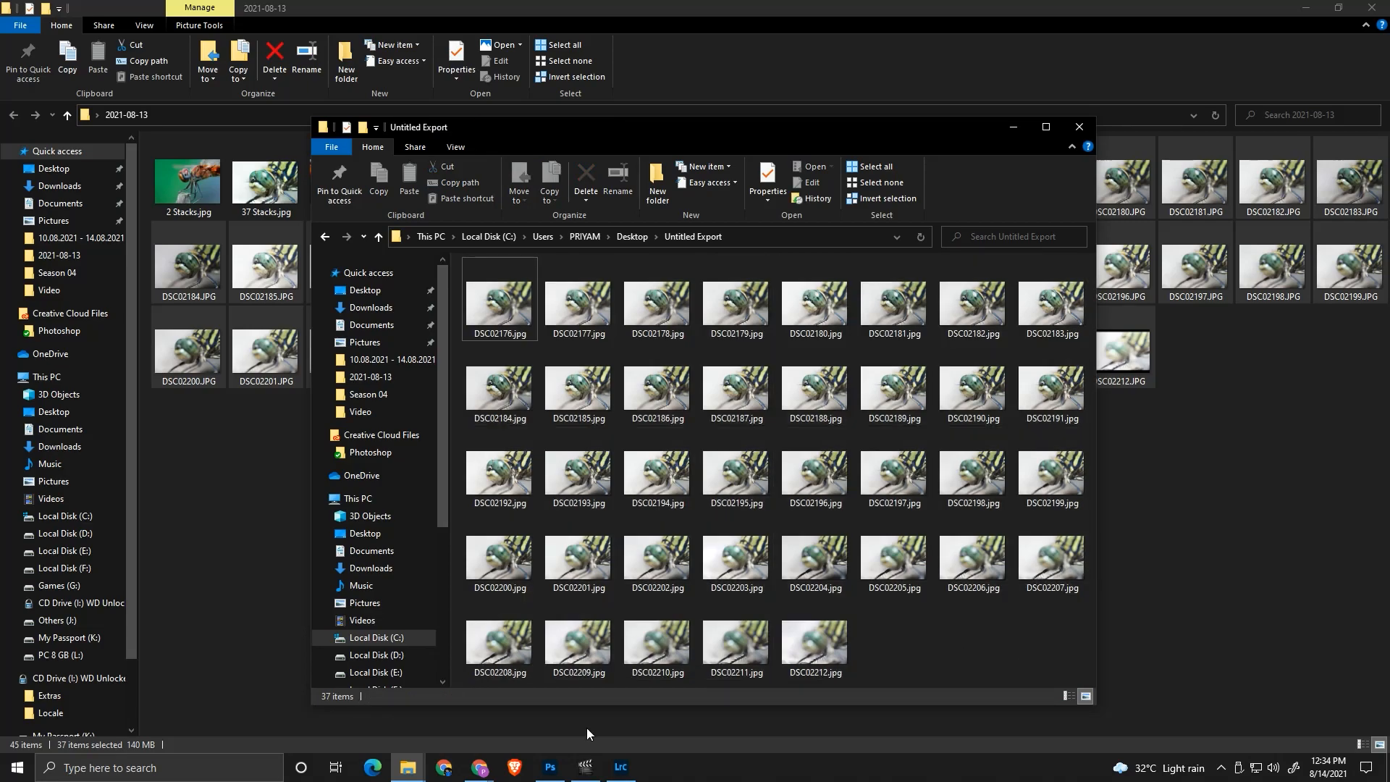
Switch to Photoshop and load all JPG files from the Desktop's Untitled Export folder into one document with Load Files into Stack
{"action": "left_click", "coordinate": [550, 768]}
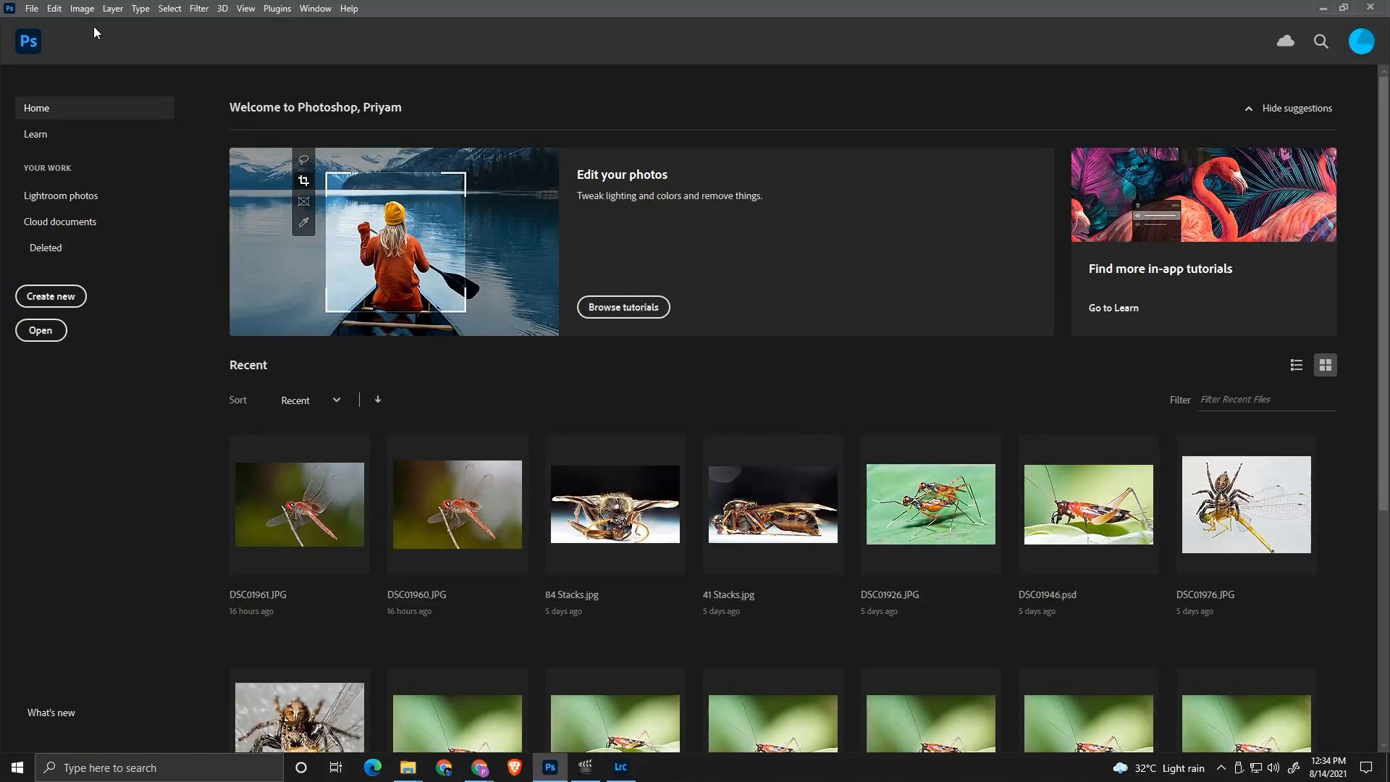
{"action": "left_click", "coordinate": [34, 10]}
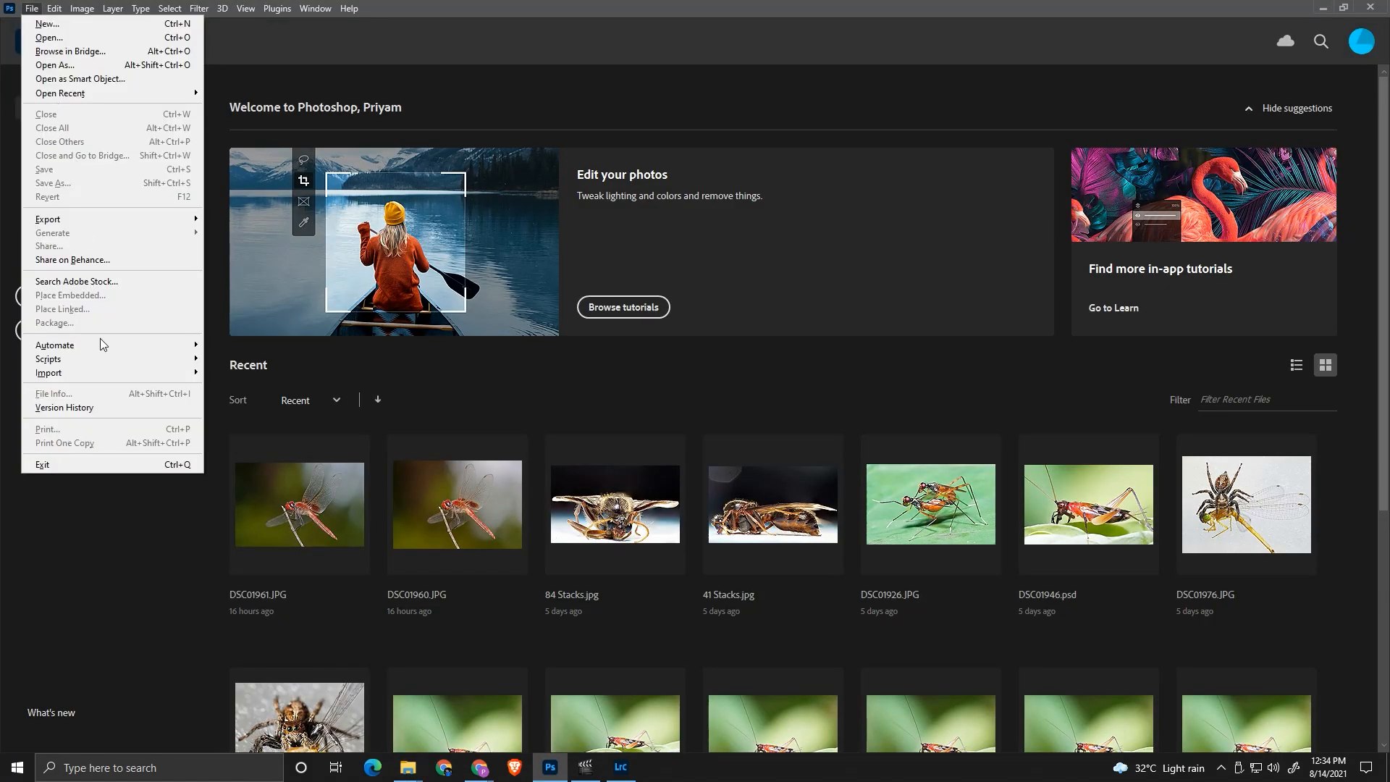
{"action": "mouse_move", "coordinate": [102, 372]}
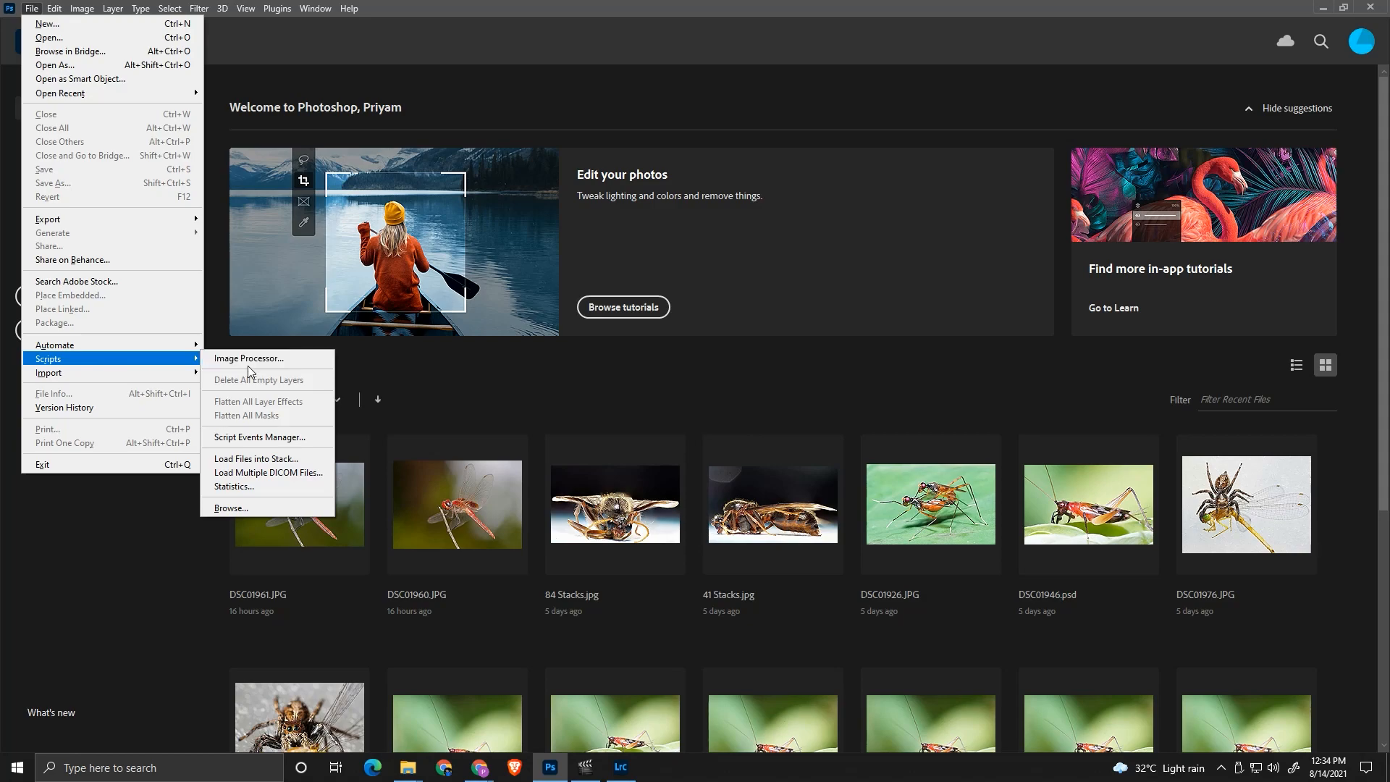
{"action": "left_click", "coordinate": [253, 462]}
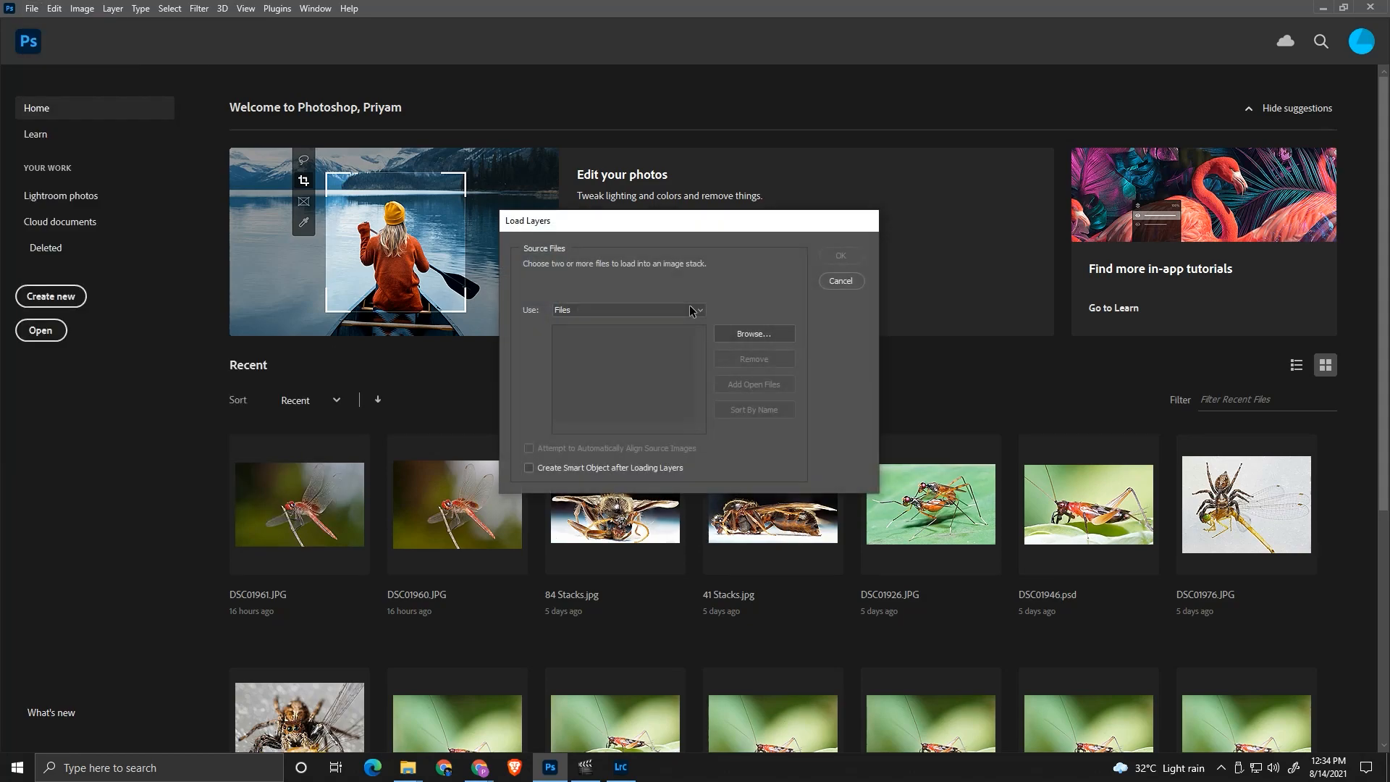
{"action": "left_click", "coordinate": [744, 335]}
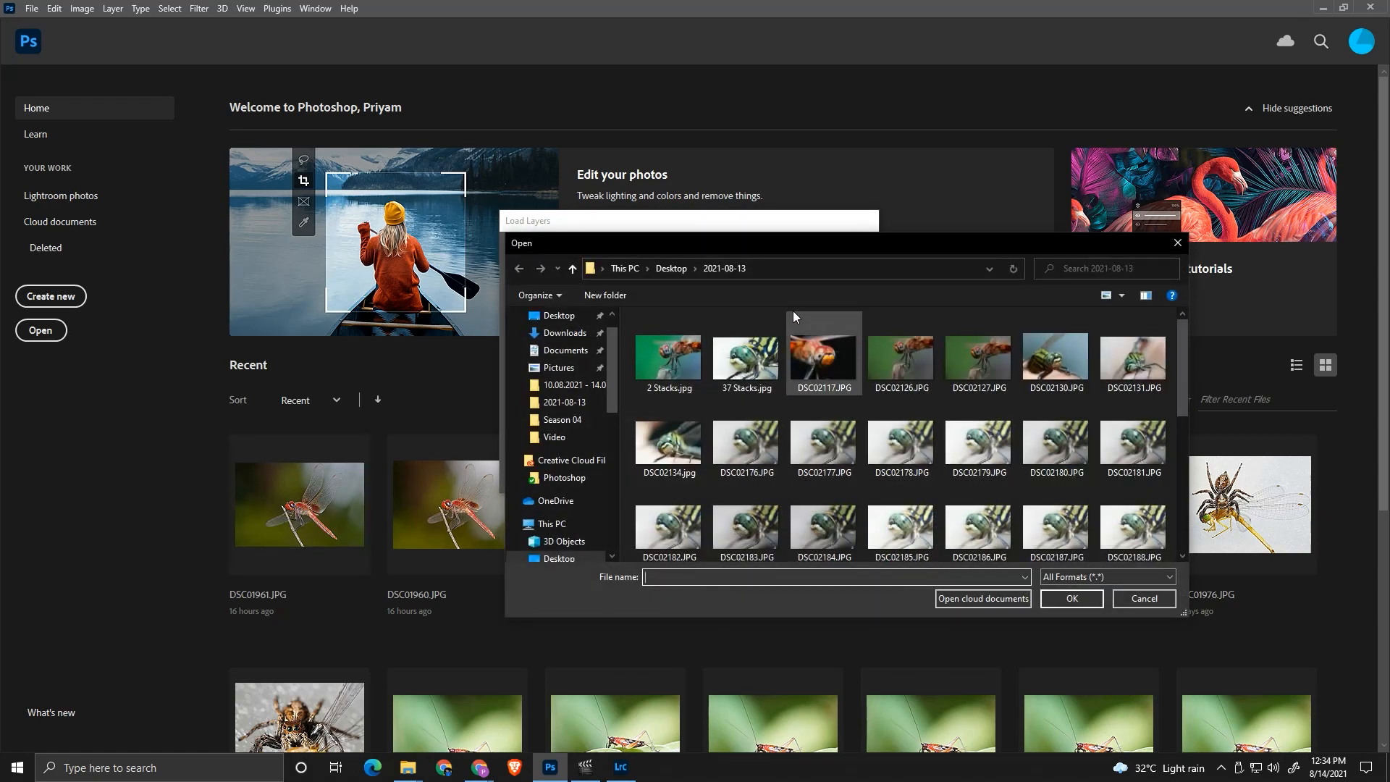
{"action": "left_click", "coordinate": [685, 270]}
{"action": "double_click", "coordinate": [901, 366]}
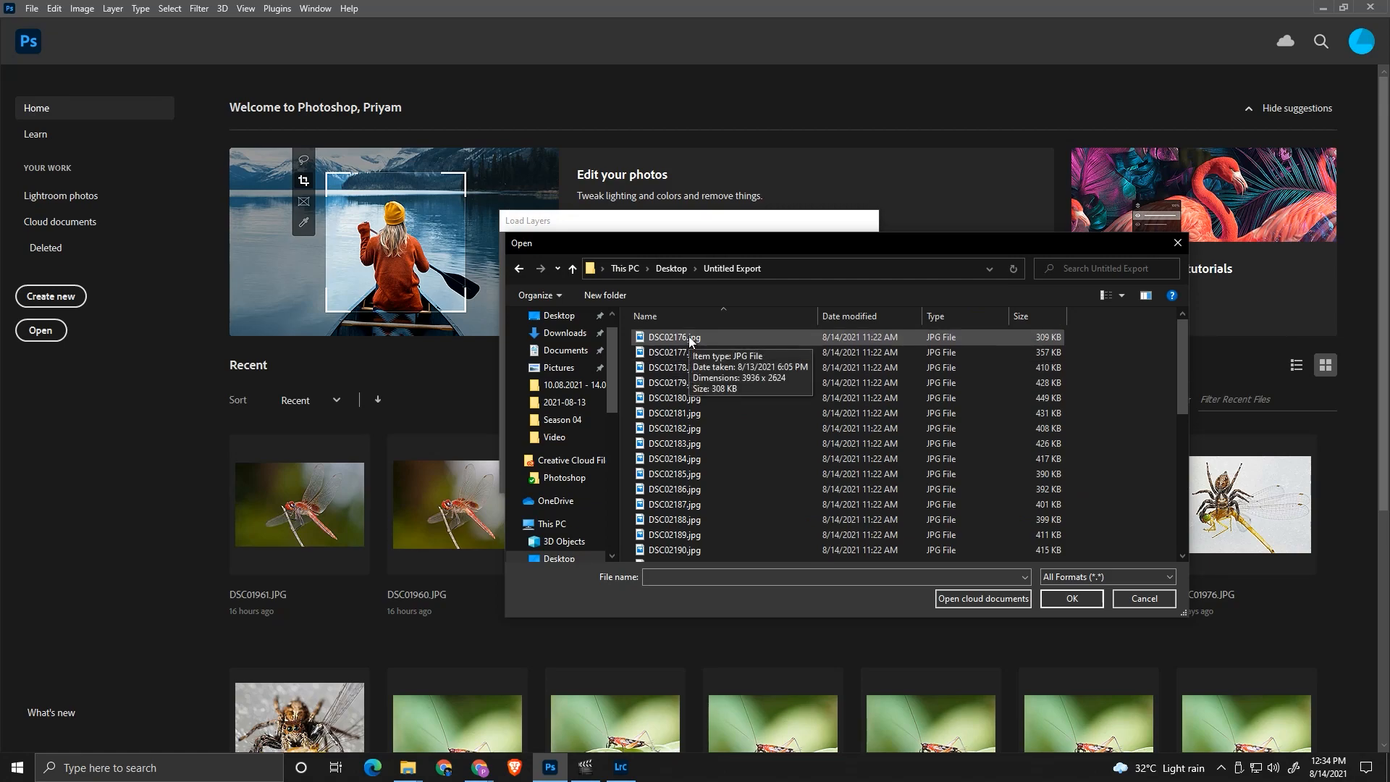
{"action": "key", "text": "ctrl+a"}
{"action": "scroll", "coordinate": [880, 373], "scroll_direction": "down", "scroll_amount": 7}
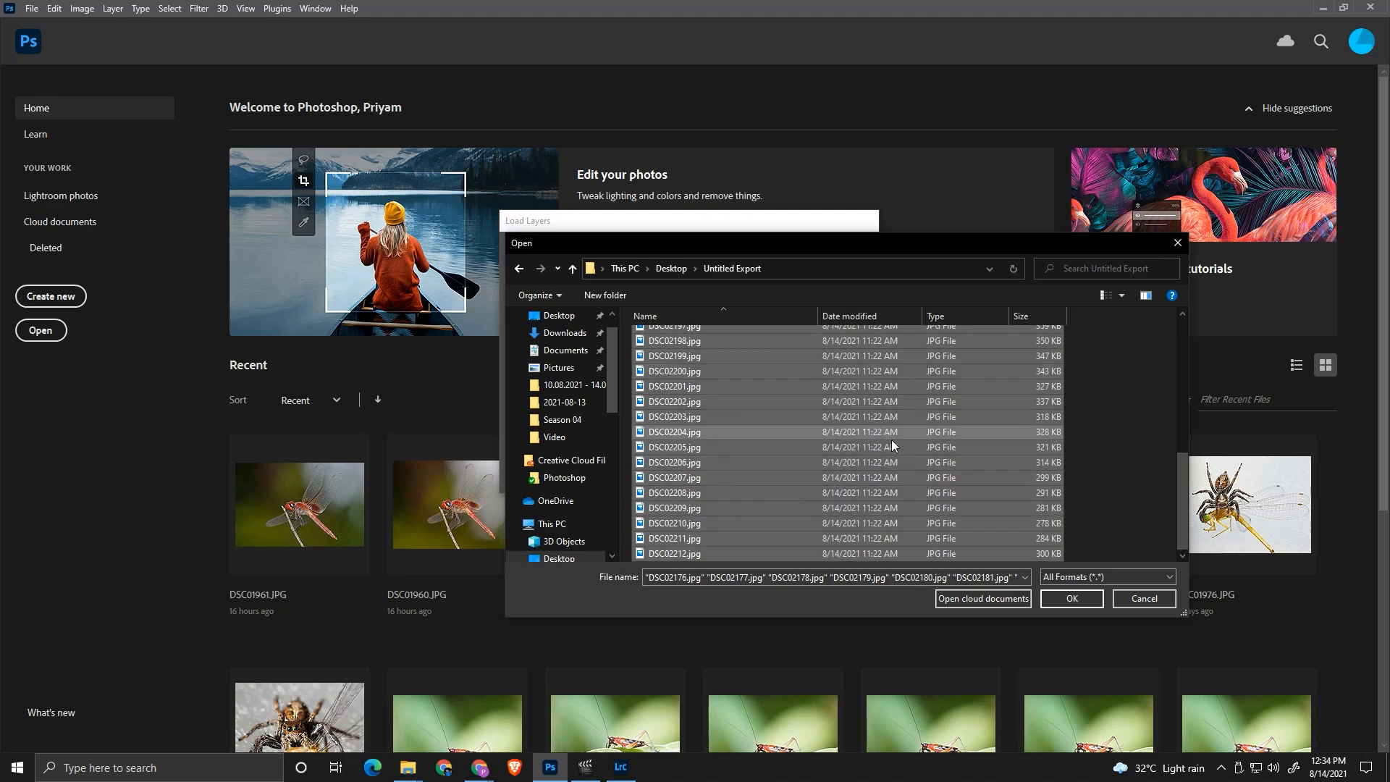
{"action": "scroll", "coordinate": [892, 440], "scroll_direction": "up", "scroll_amount": 7}
{"action": "left_click", "coordinate": [1071, 599]}
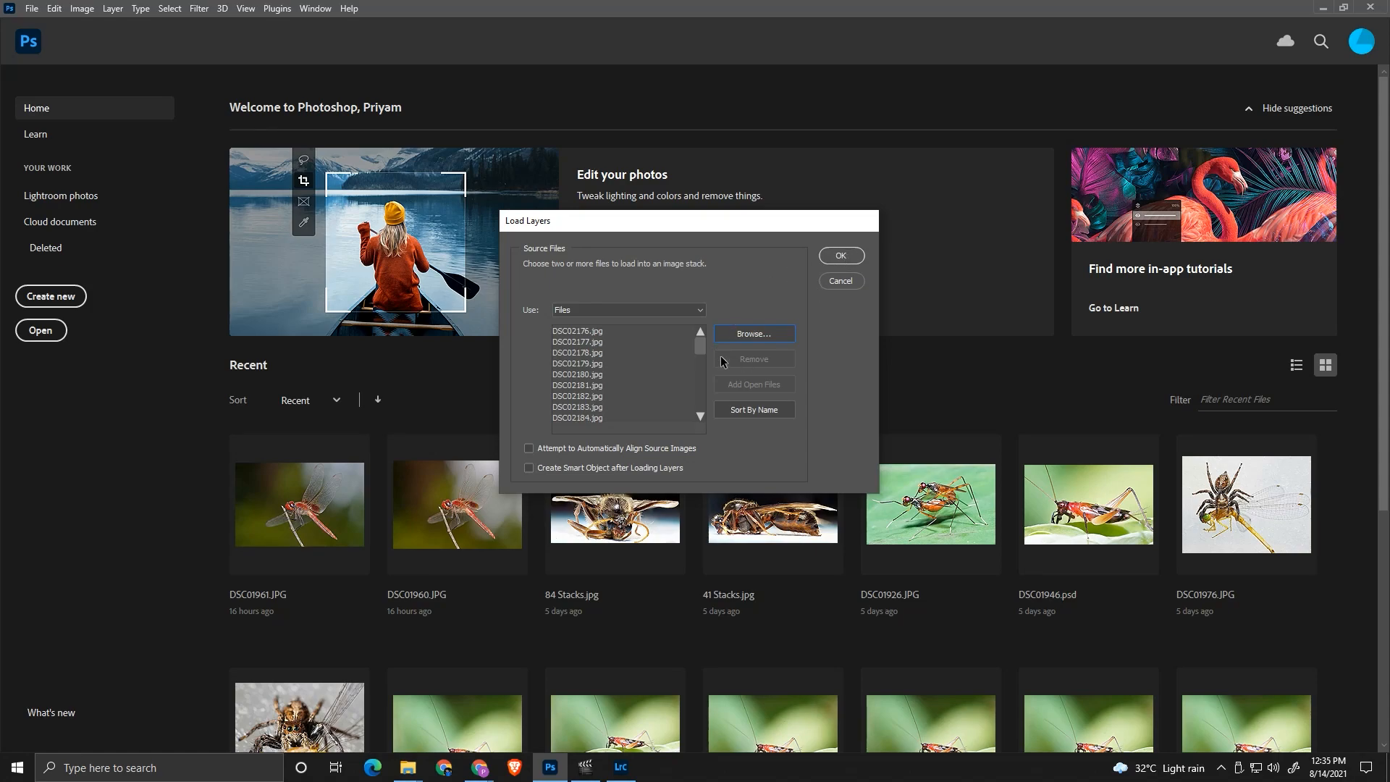
{"action": "left_click", "coordinate": [841, 256]}
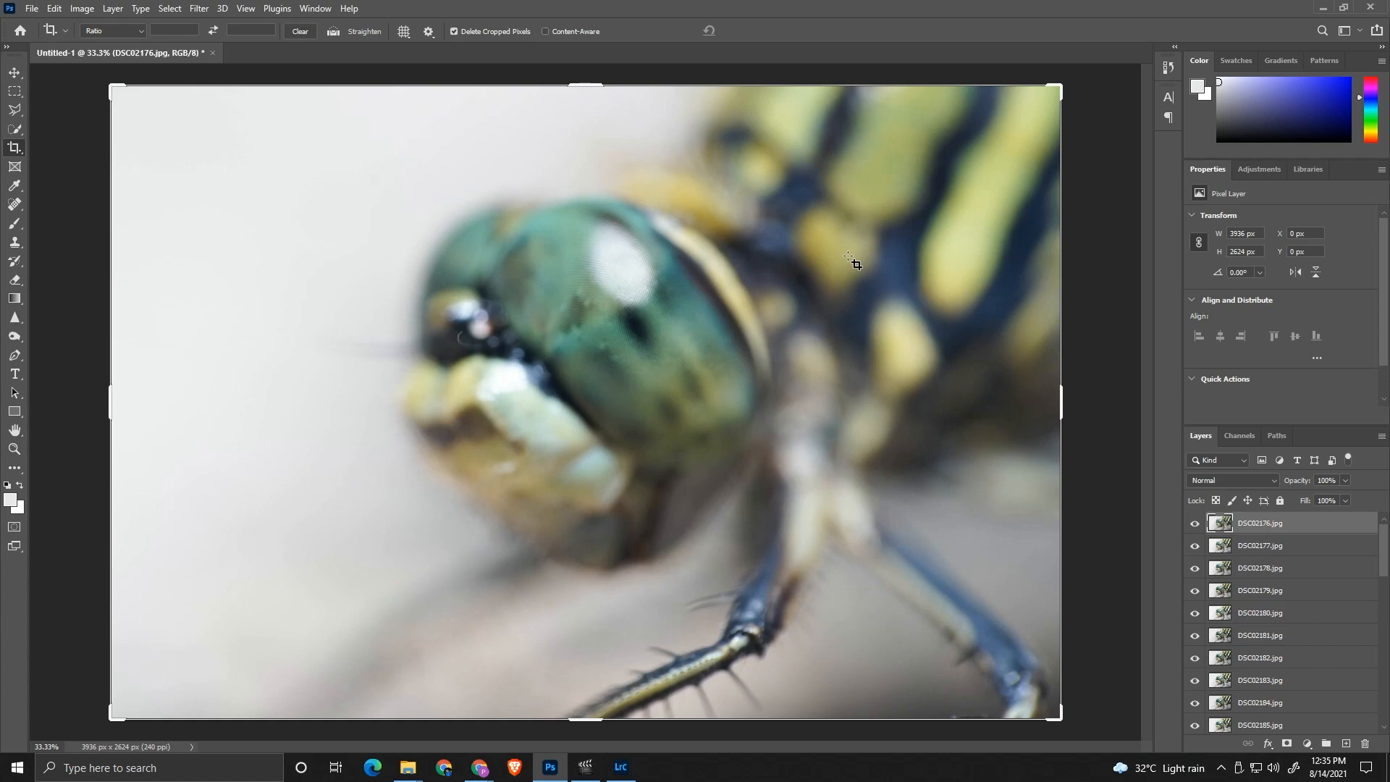
Look through the stacked layers and compare DSC02176.jpg and DSC02177.jpg by hiding and showing them
{"action": "scroll", "coordinate": [1323, 612], "scroll_direction": "down", "scroll_amount": 5}
{"action": "scroll", "coordinate": [1323, 615], "scroll_direction": "down", "scroll_amount": 4}
{"action": "scroll", "coordinate": [1318, 668], "scroll_direction": "up", "scroll_amount": 8}
{"action": "left_click", "coordinate": [1195, 525]}
{"action": "left_click", "coordinate": [1195, 524]}
{"action": "left_click", "coordinate": [1196, 526]}
{"action": "left_click", "coordinate": [1196, 525]}
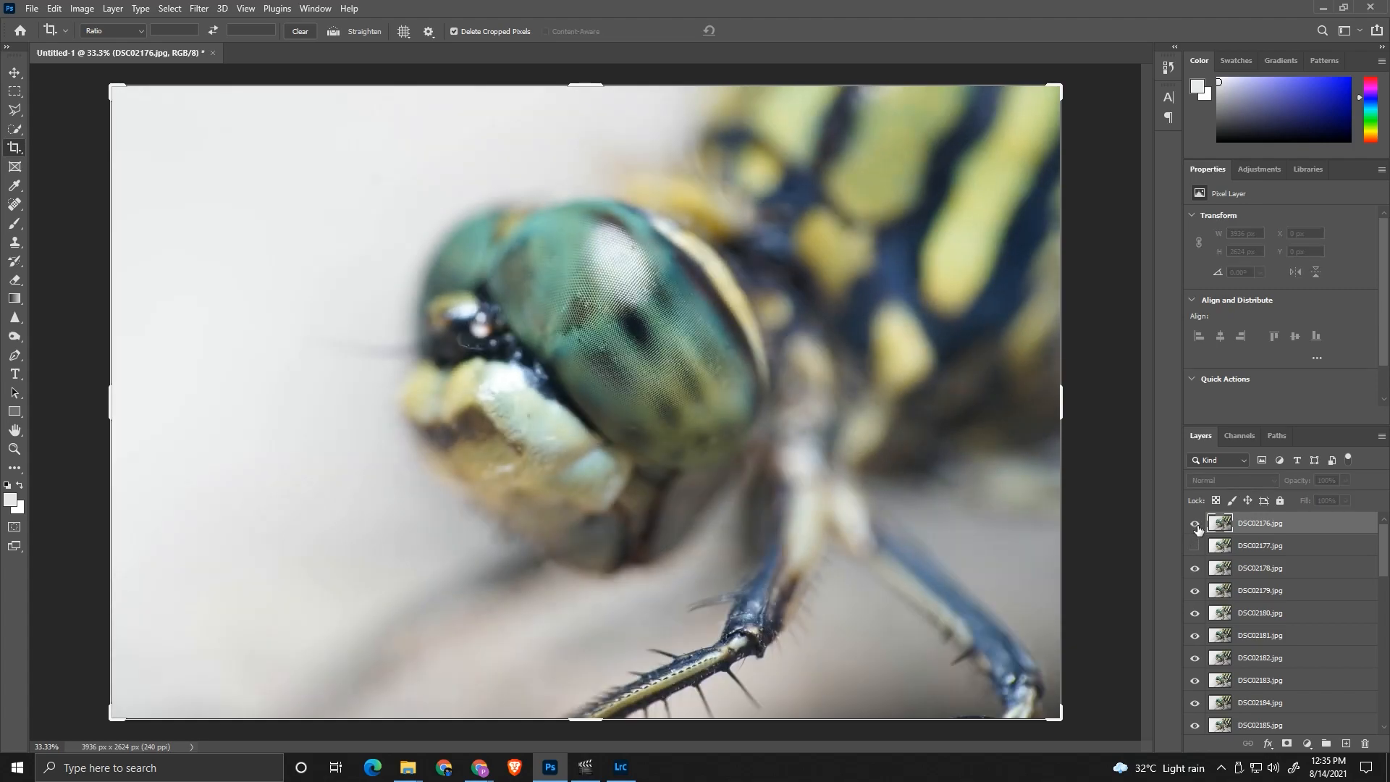
{"action": "left_click", "coordinate": [1195, 549]}
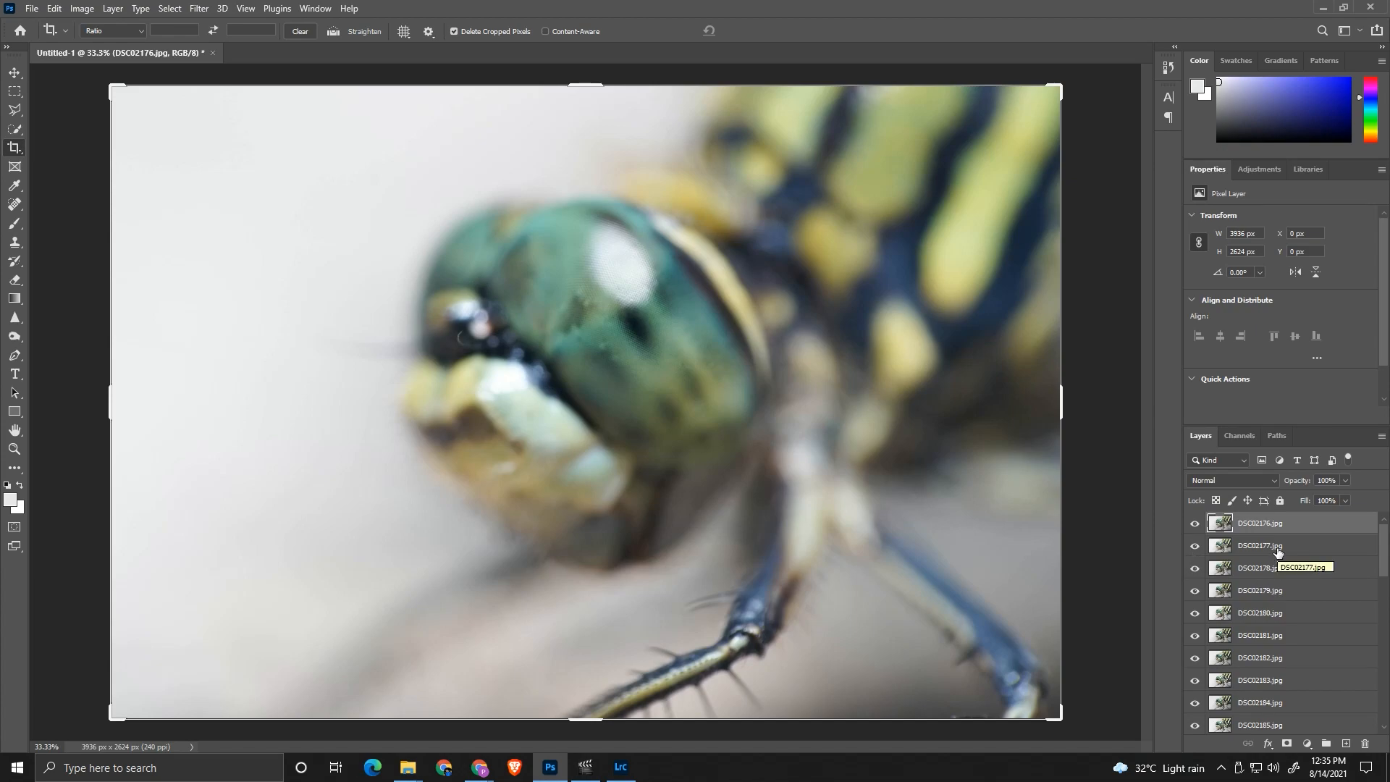
Select all layers from DSC02176.jpg to DSC02212.jpg and auto-align them with the Auto projection
{"action": "scroll", "coordinate": [1295, 632], "scroll_direction": "down", "scroll_amount": 10}
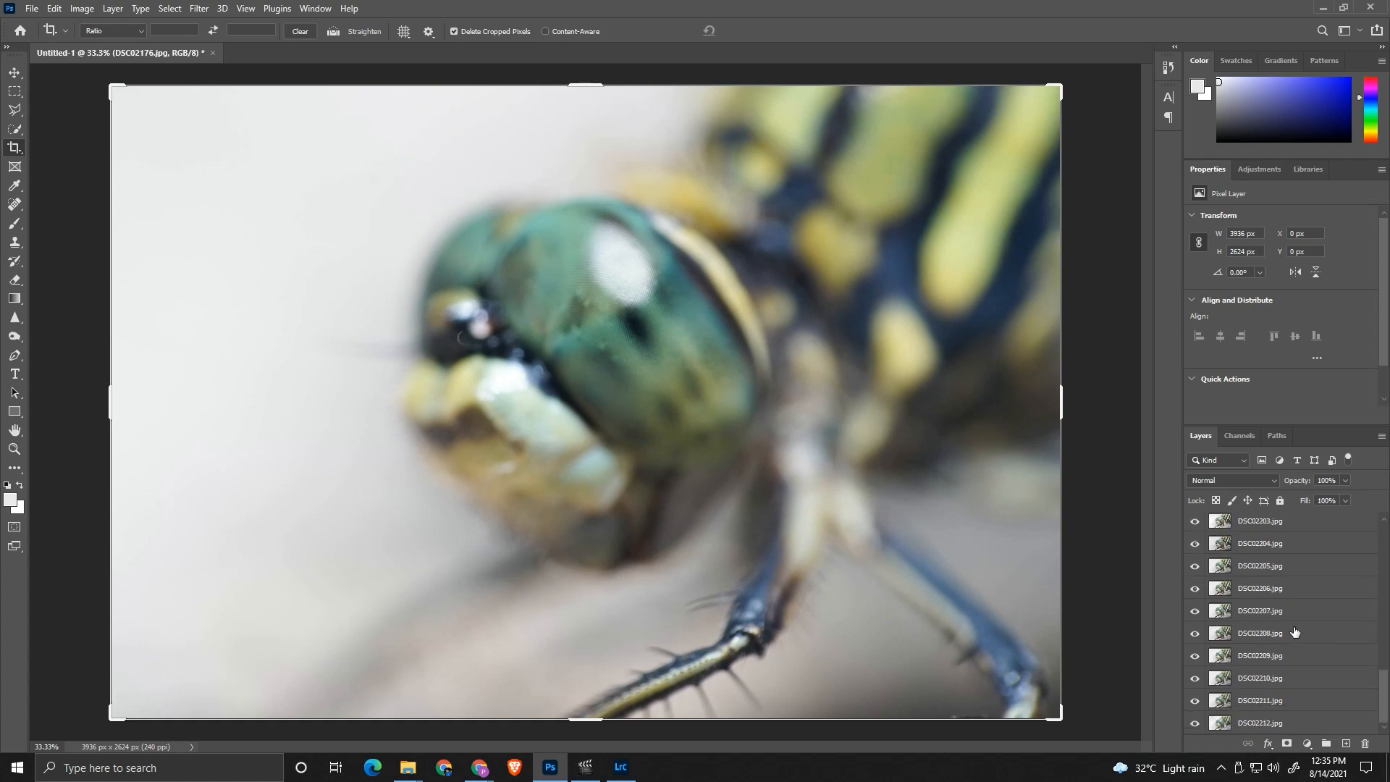
{"action": "left_click", "coordinate": [1279, 724], "text": "shift"}
{"action": "scroll", "coordinate": [1285, 658], "scroll_direction": "up", "scroll_amount": 7}
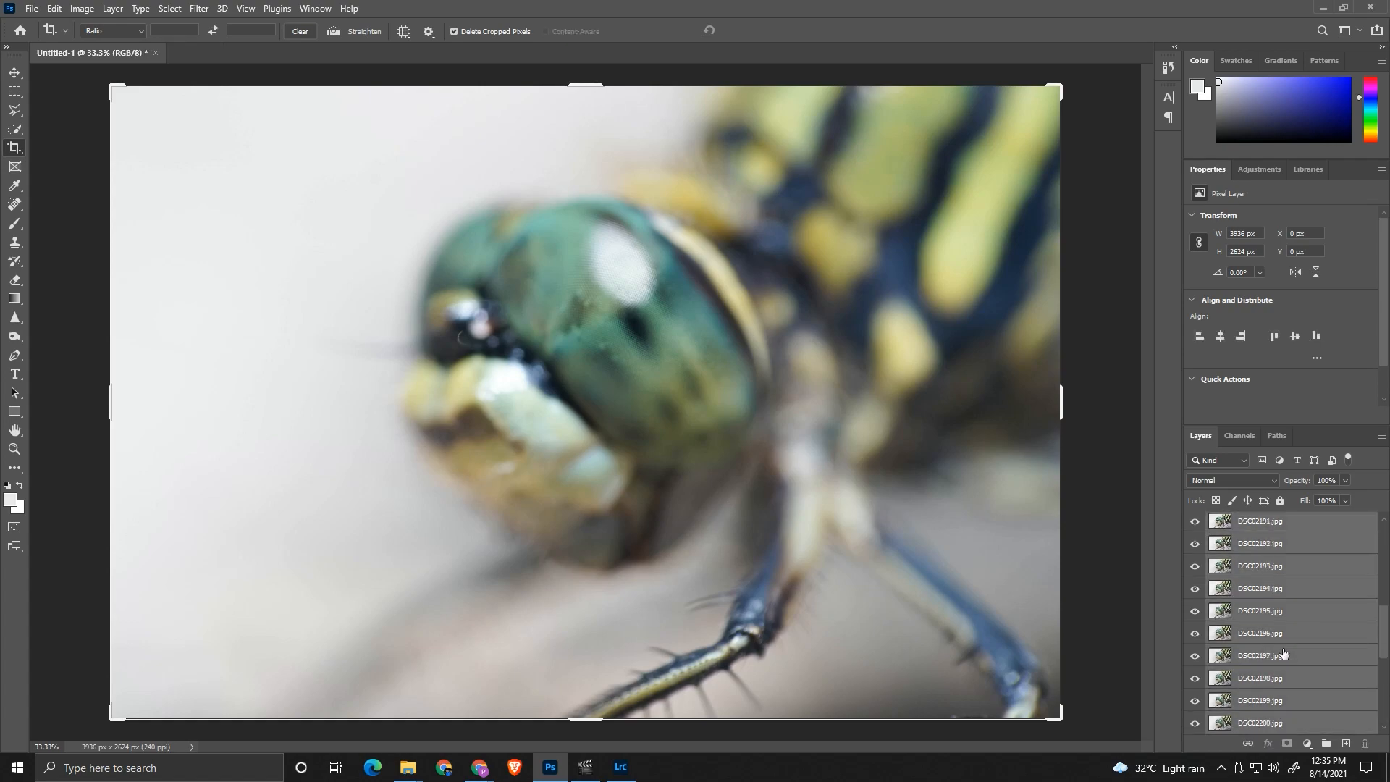
{"action": "scroll", "coordinate": [1283, 651], "scroll_direction": "up", "scroll_amount": 3}
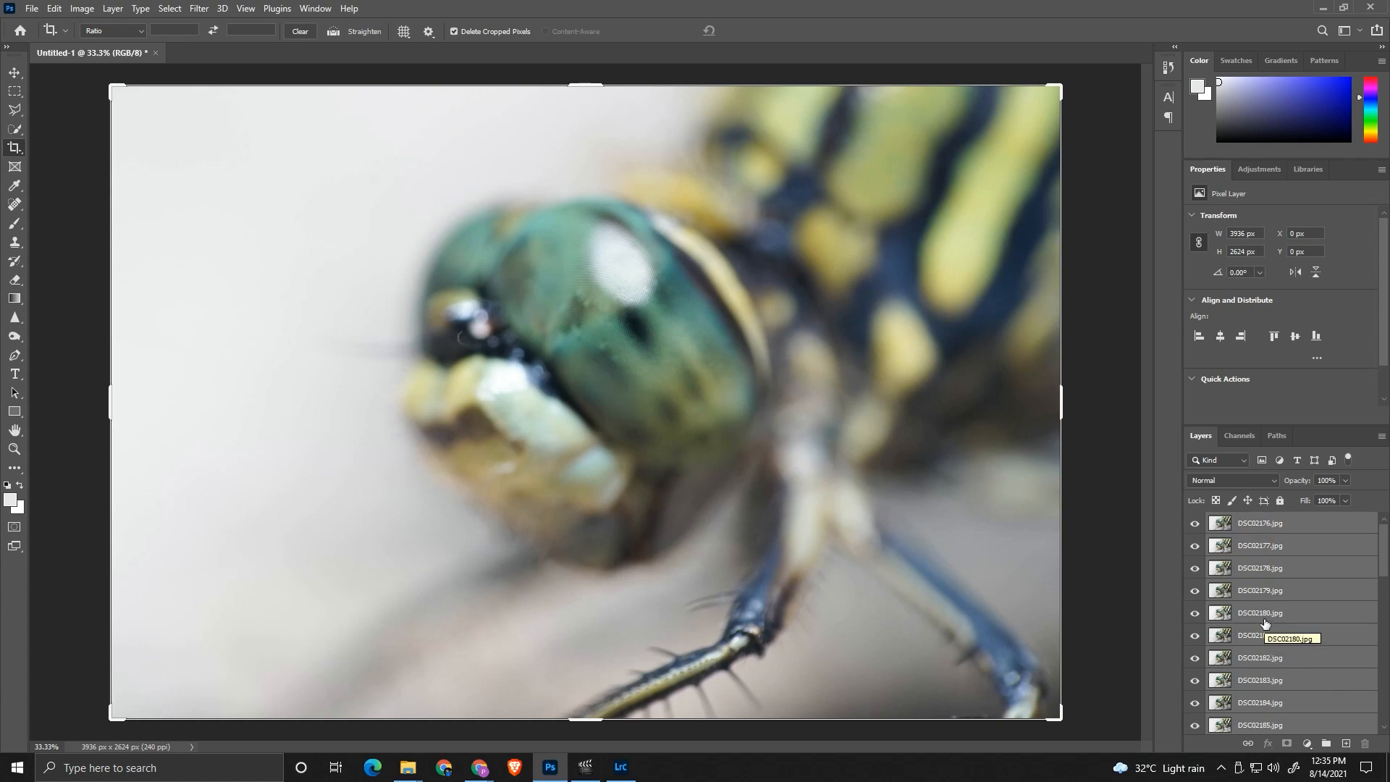
{"action": "left_click", "coordinate": [53, 8]}
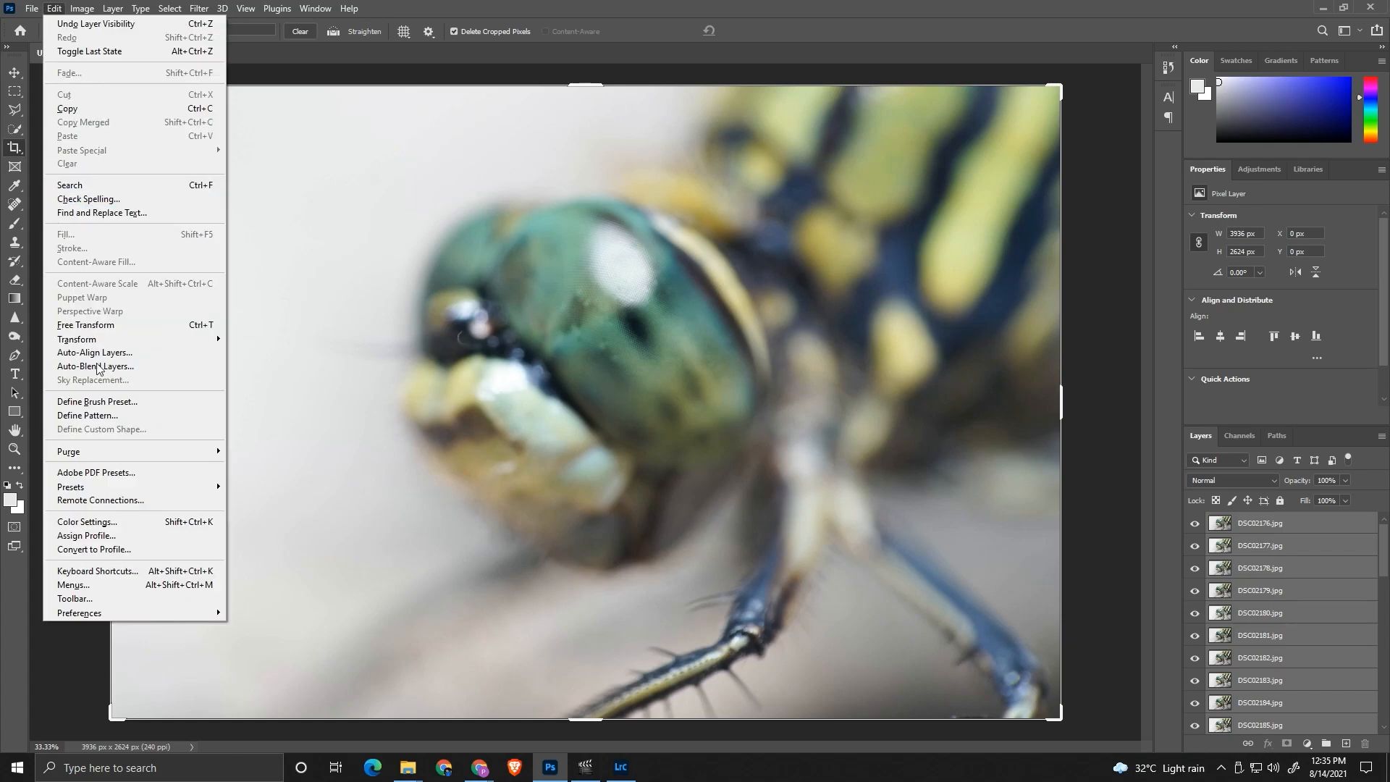
{"action": "left_click", "coordinate": [123, 353]}
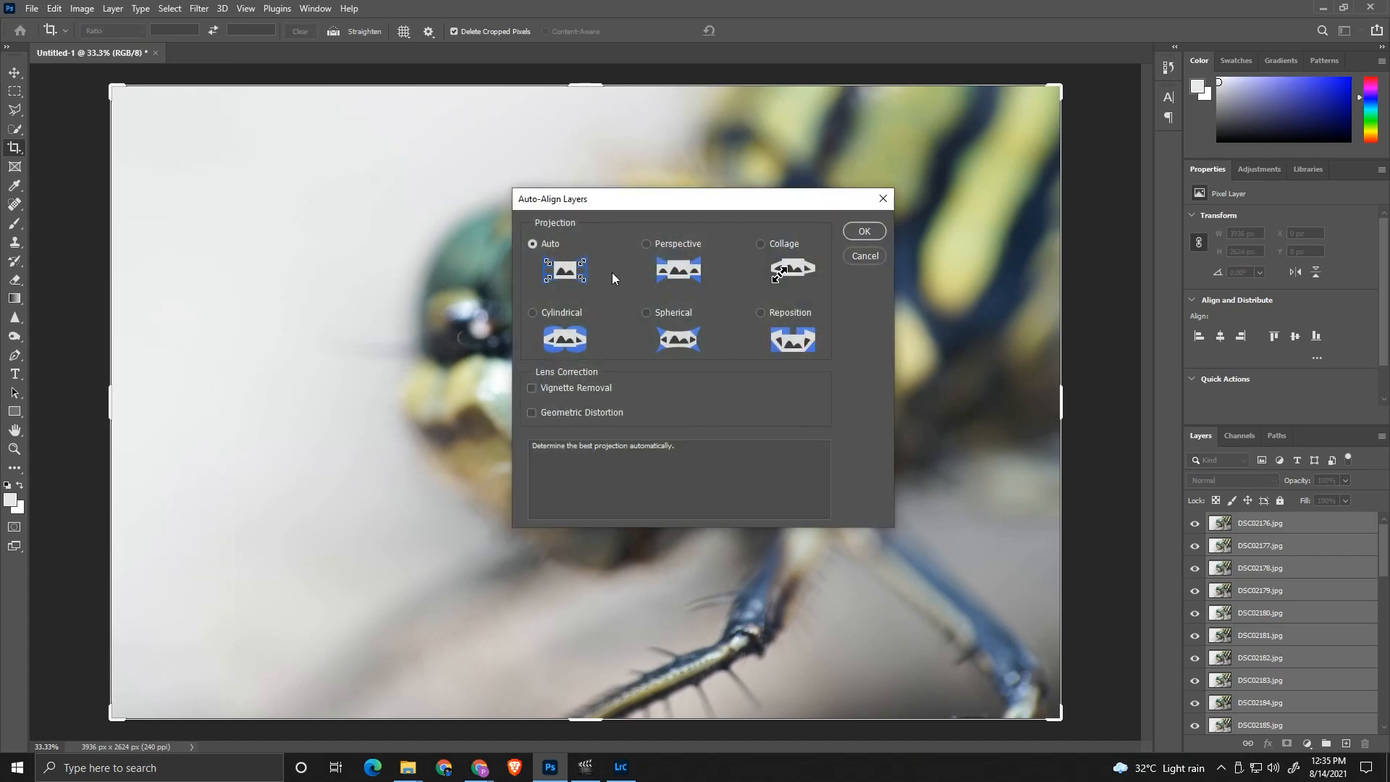
{"action": "left_click", "coordinate": [862, 237]}
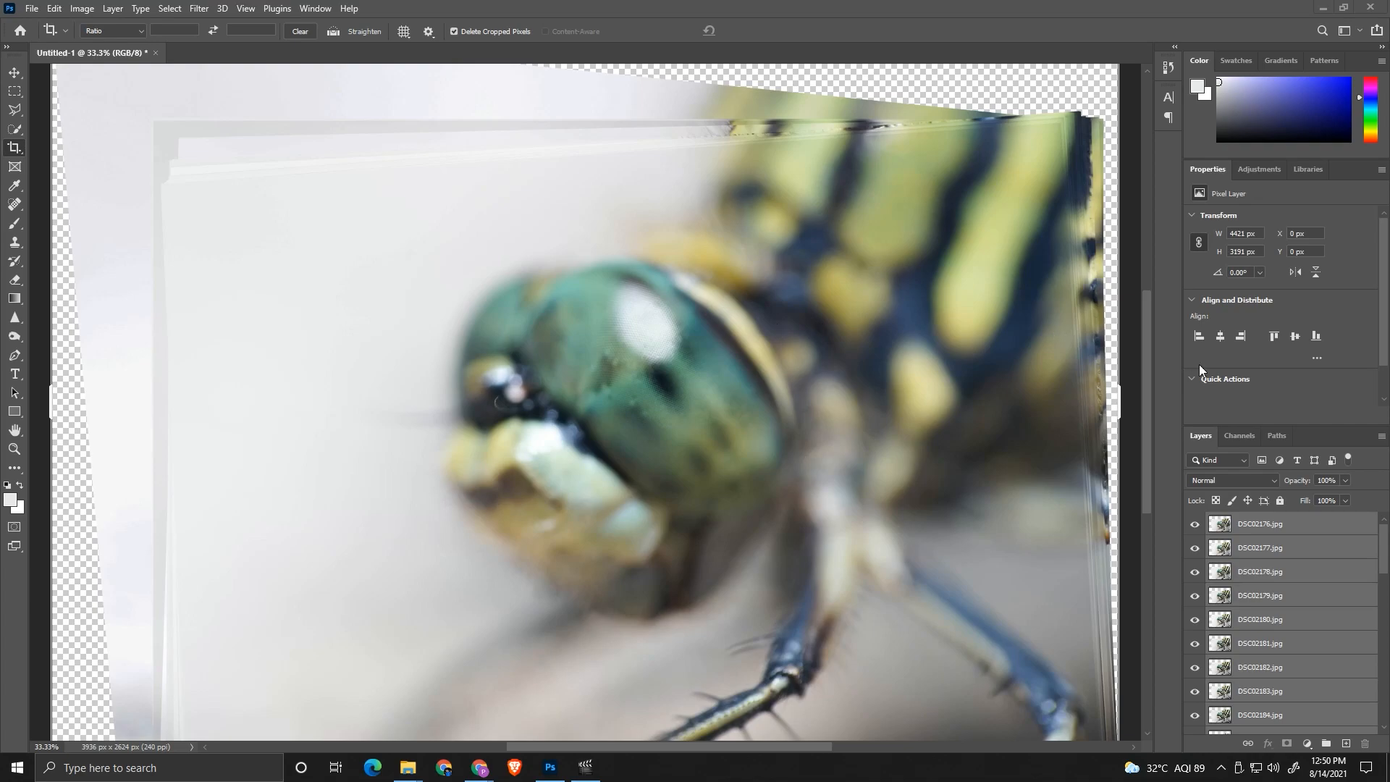
{"action": "scroll", "coordinate": [1177, 364], "scroll_direction": "down", "scroll_amount": 1}
{"action": "scroll", "coordinate": [1075, 320], "scroll_direction": "down", "scroll_amount": 3}
{"action": "scroll", "coordinate": [1076, 321], "scroll_direction": "up", "scroll_amount": 5}
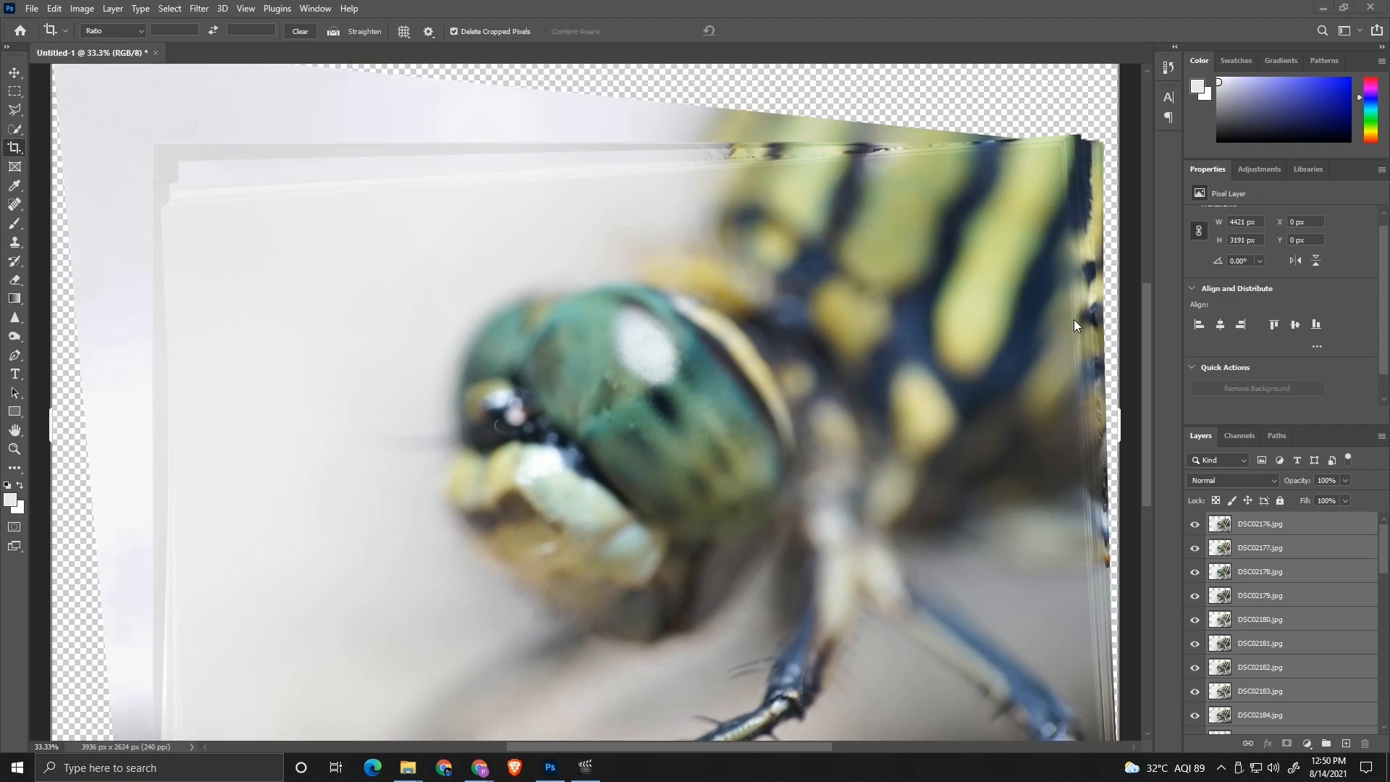
{"action": "left_click_drag", "start_coordinate": [1149, 306], "coordinate": [1145, 436]}
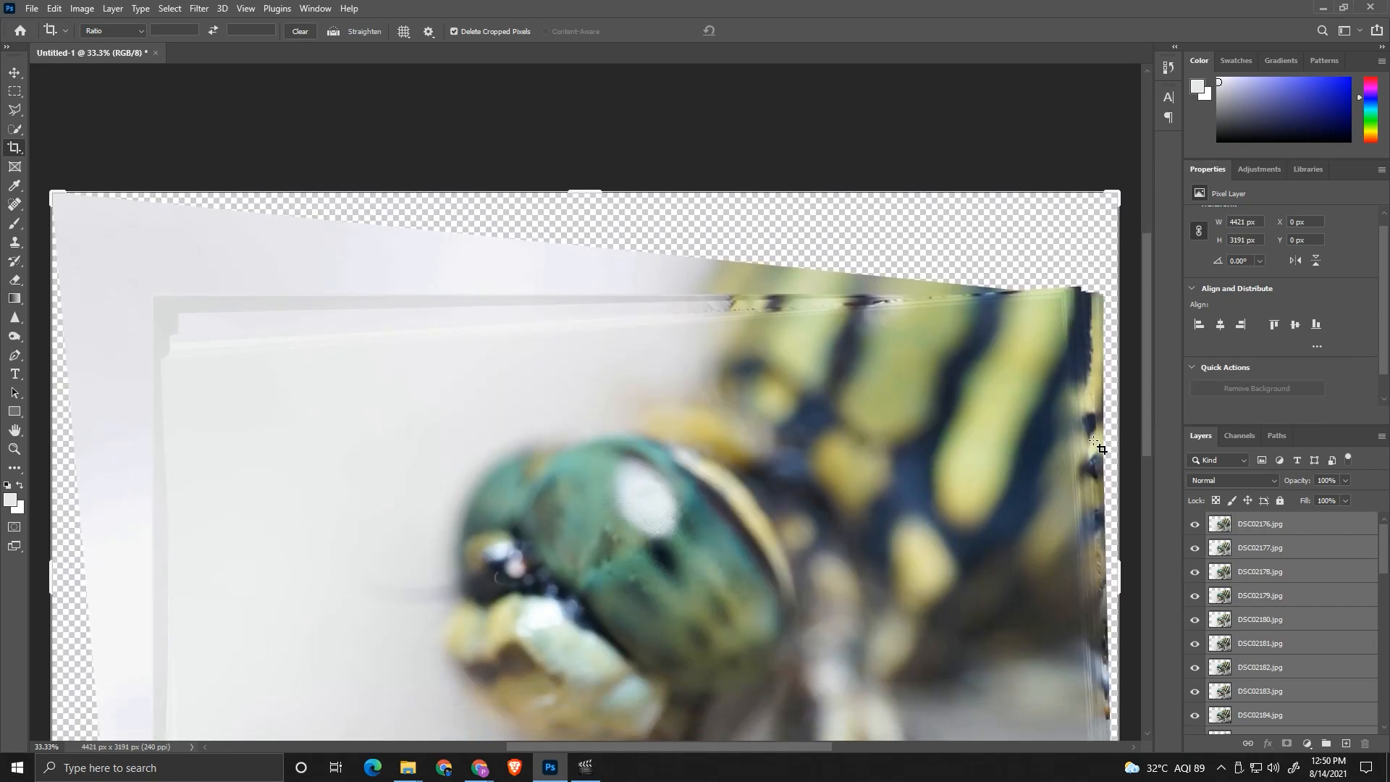
{"action": "key", "text": "ctrl+0"}
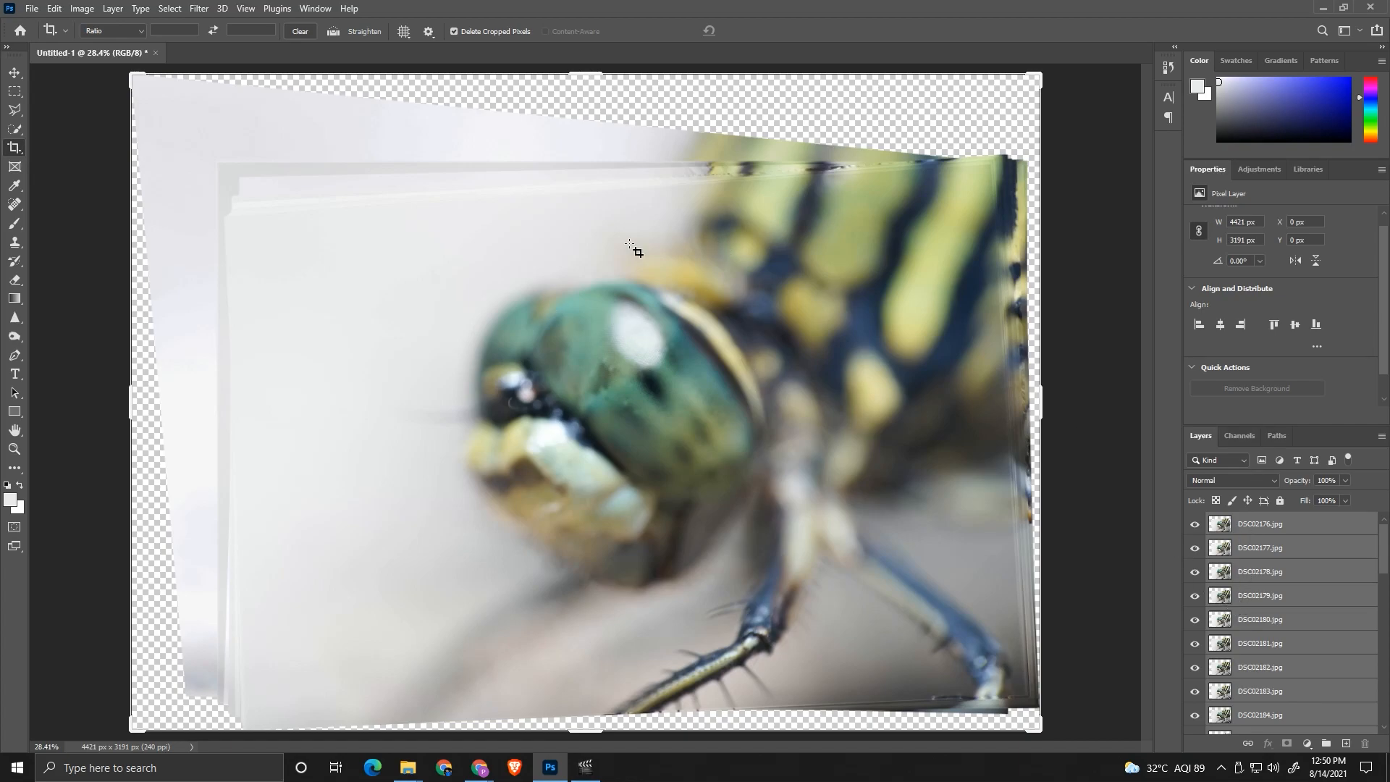
Compare the aligned layers DSC02176.jpg, DSC02177.jpg and DSC02178.jpg by hiding and showing them, and look through the layer stack
{"action": "left_click", "coordinate": [1195, 524]}
{"action": "left_click", "coordinate": [1194, 525]}
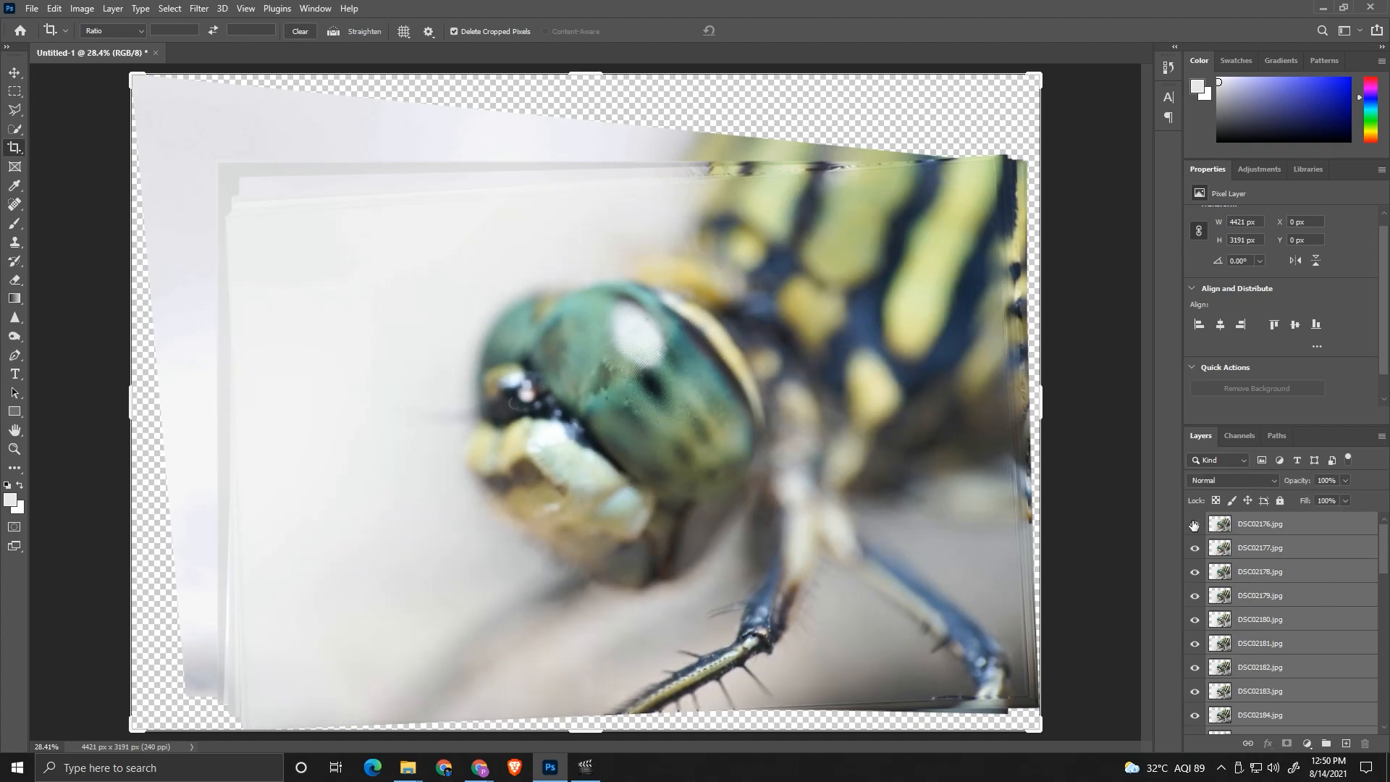
{"action": "left_click", "coordinate": [1194, 525]}
{"action": "left_click", "coordinate": [1194, 547]}
{"action": "left_click", "coordinate": [1195, 572]}
{"action": "left_click", "coordinate": [1194, 547]}
{"action": "left_click", "coordinate": [1195, 524]}
{"action": "left_click", "coordinate": [1196, 573]}
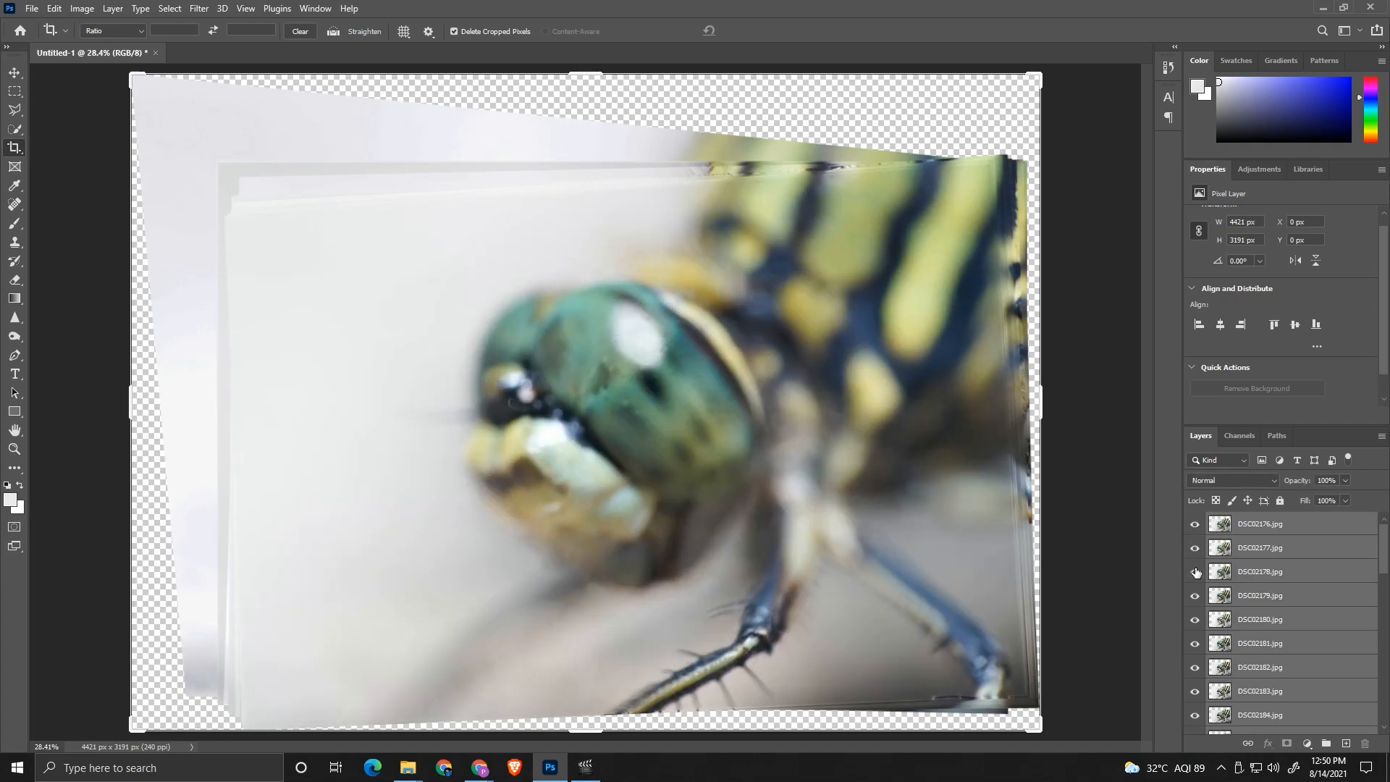
{"action": "scroll", "coordinate": [1295, 612], "scroll_direction": "down", "scroll_amount": 5}
{"action": "scroll", "coordinate": [1296, 612], "scroll_direction": "up", "scroll_amount": 5}
Auto-blend the selected layers using the Stack Images method with Seamless Tones and Colors on and content-aware fill of transparent areas off
{"action": "left_click", "coordinate": [55, 8]}
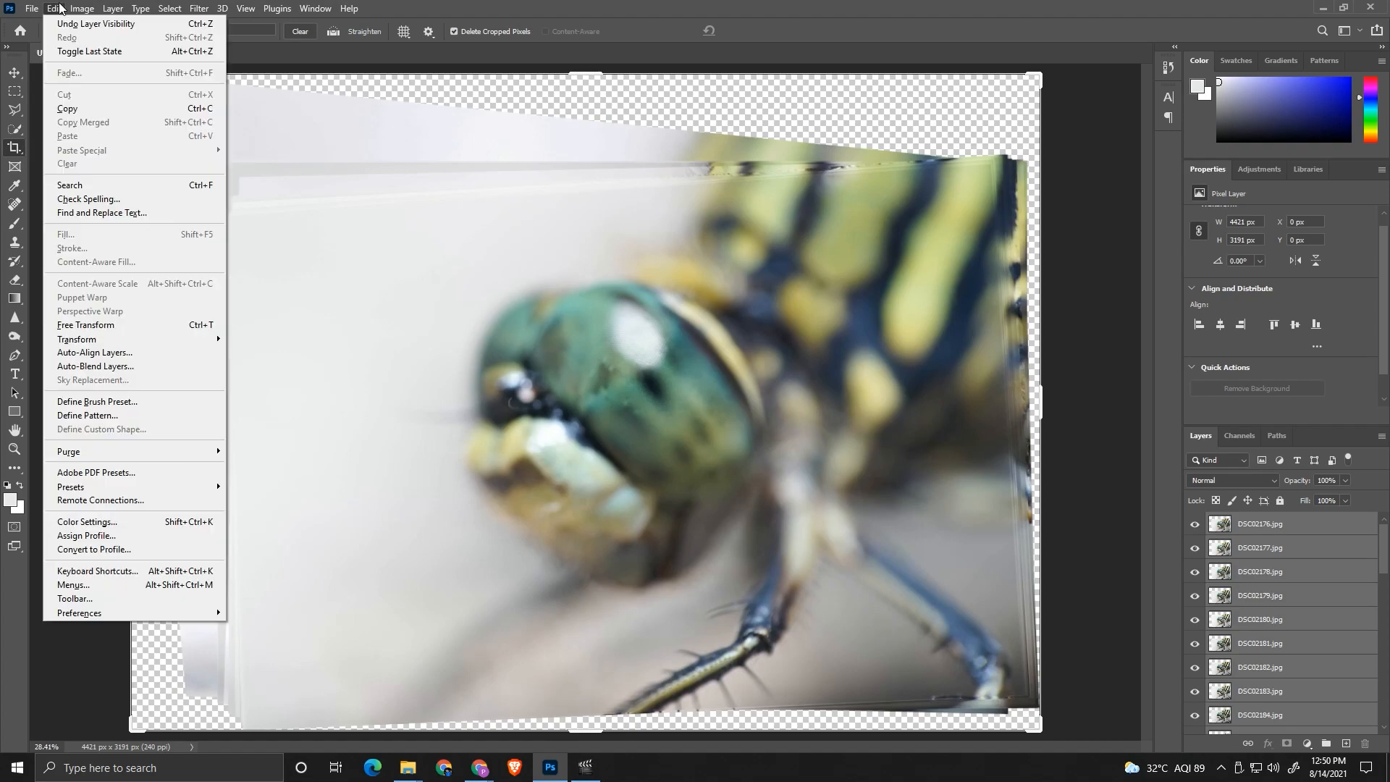
{"action": "left_click", "coordinate": [97, 367]}
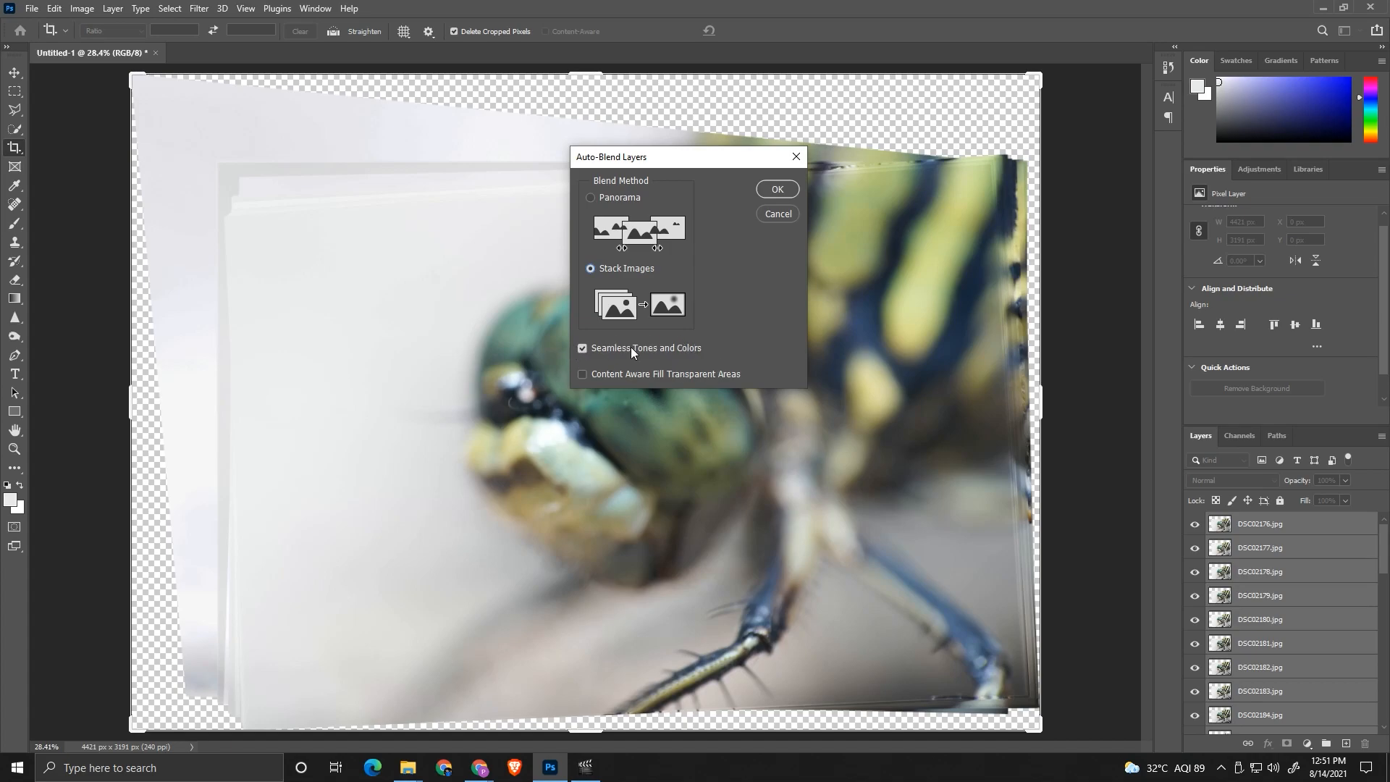
{"action": "left_click", "coordinate": [768, 191]}
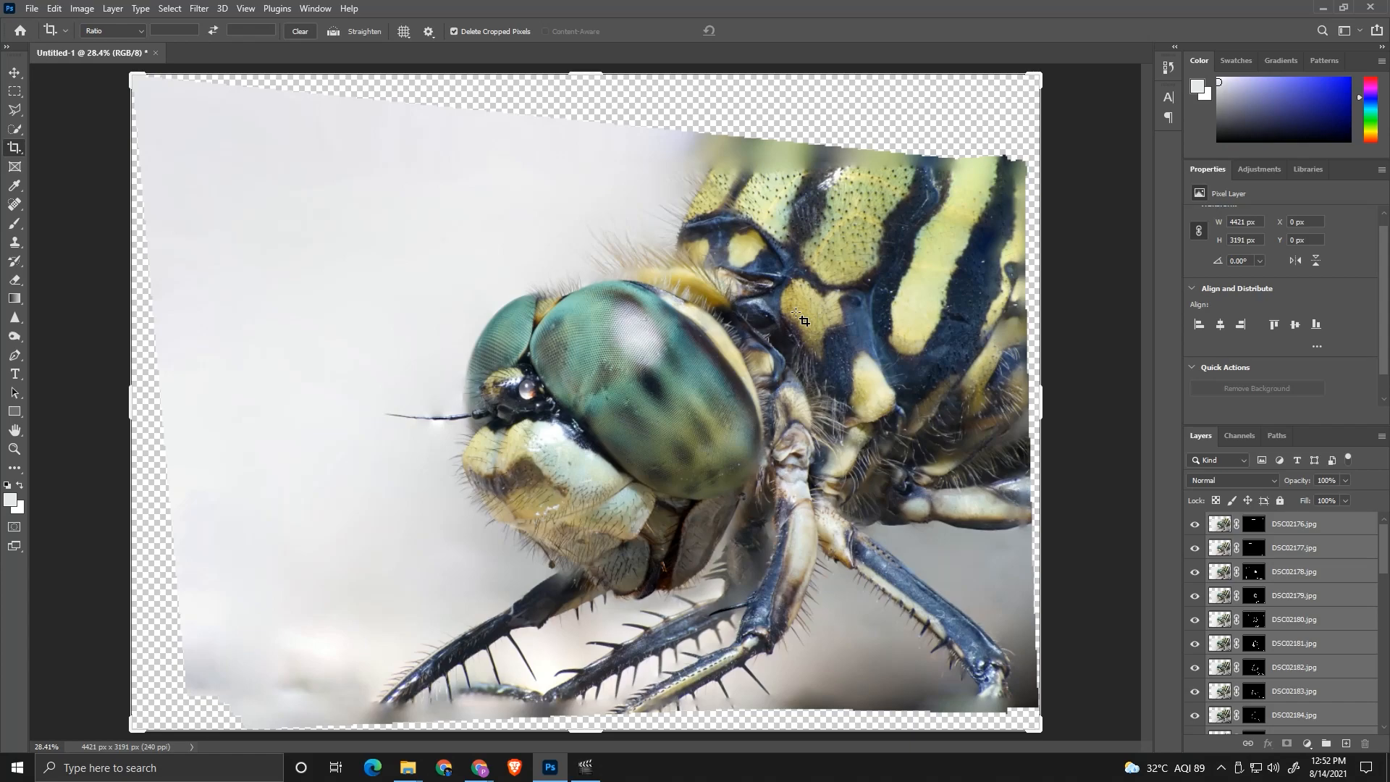
Crop the blended dragonfly image to about 3604 x 2340 px, cutting off the transparent and uneven edges on all sides
{"action": "key", "text": "ctrl+plus"}
{"action": "key", "text": "ctrl+plus"}
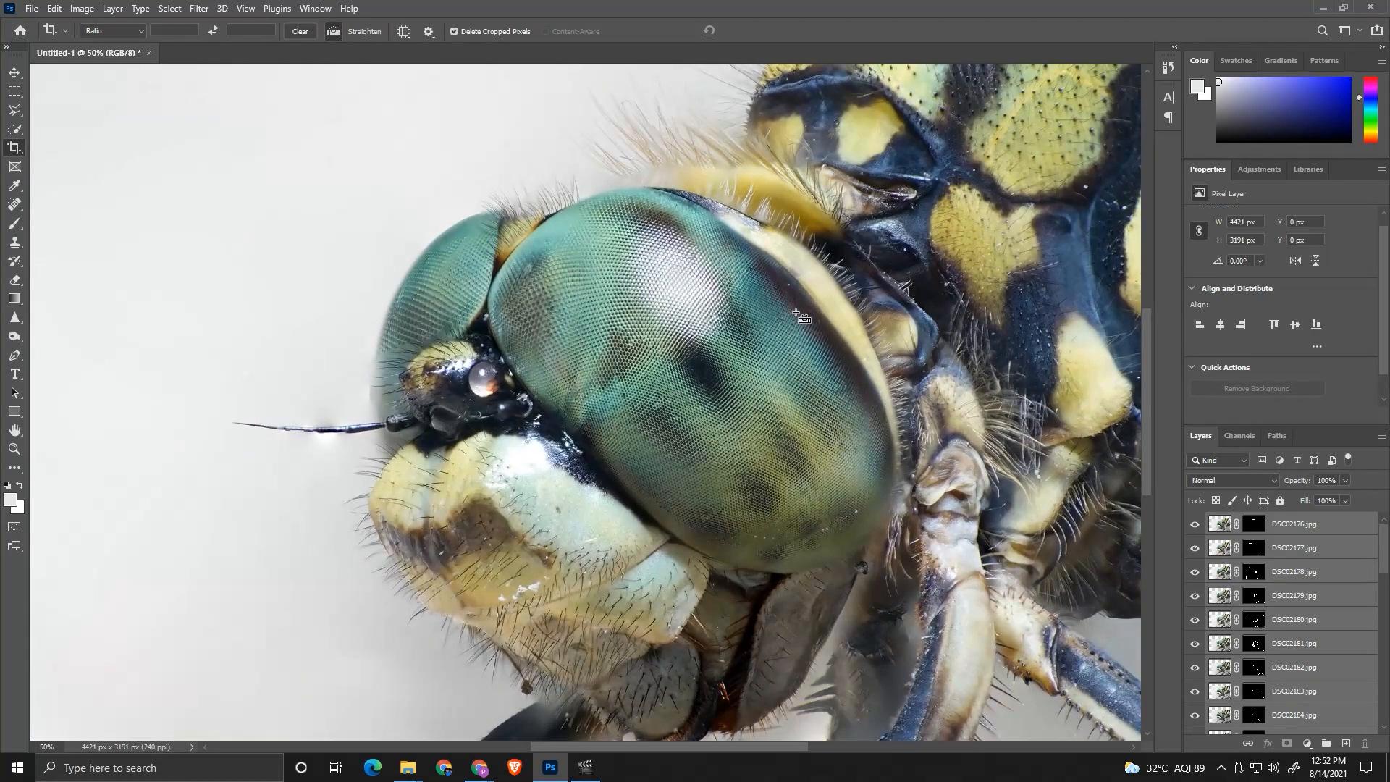
{"action": "key", "text": "ctrl+0"}
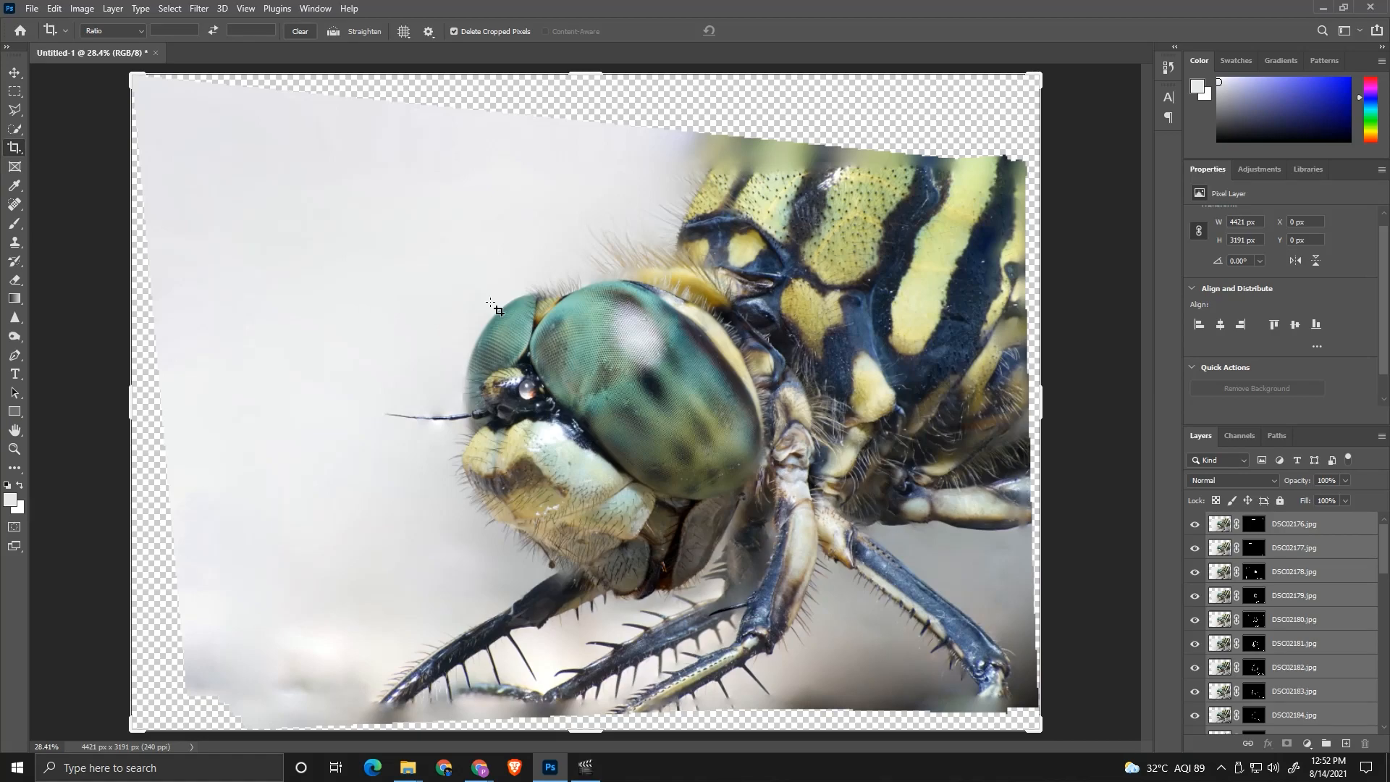
{"action": "left_click_drag", "start_coordinate": [129, 75], "coordinate": [161, 138]}
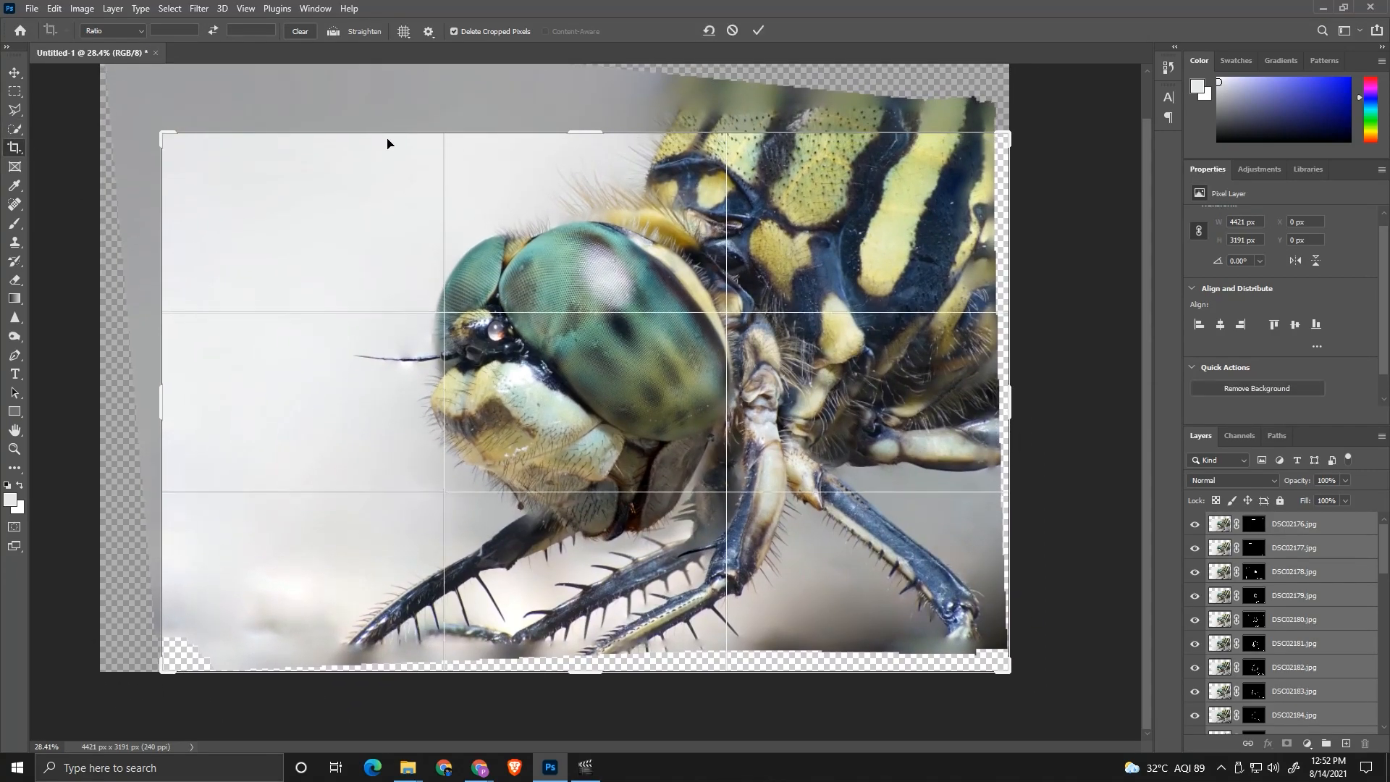
{"action": "left_click_drag", "start_coordinate": [1007, 415], "coordinate": [980, 409]}
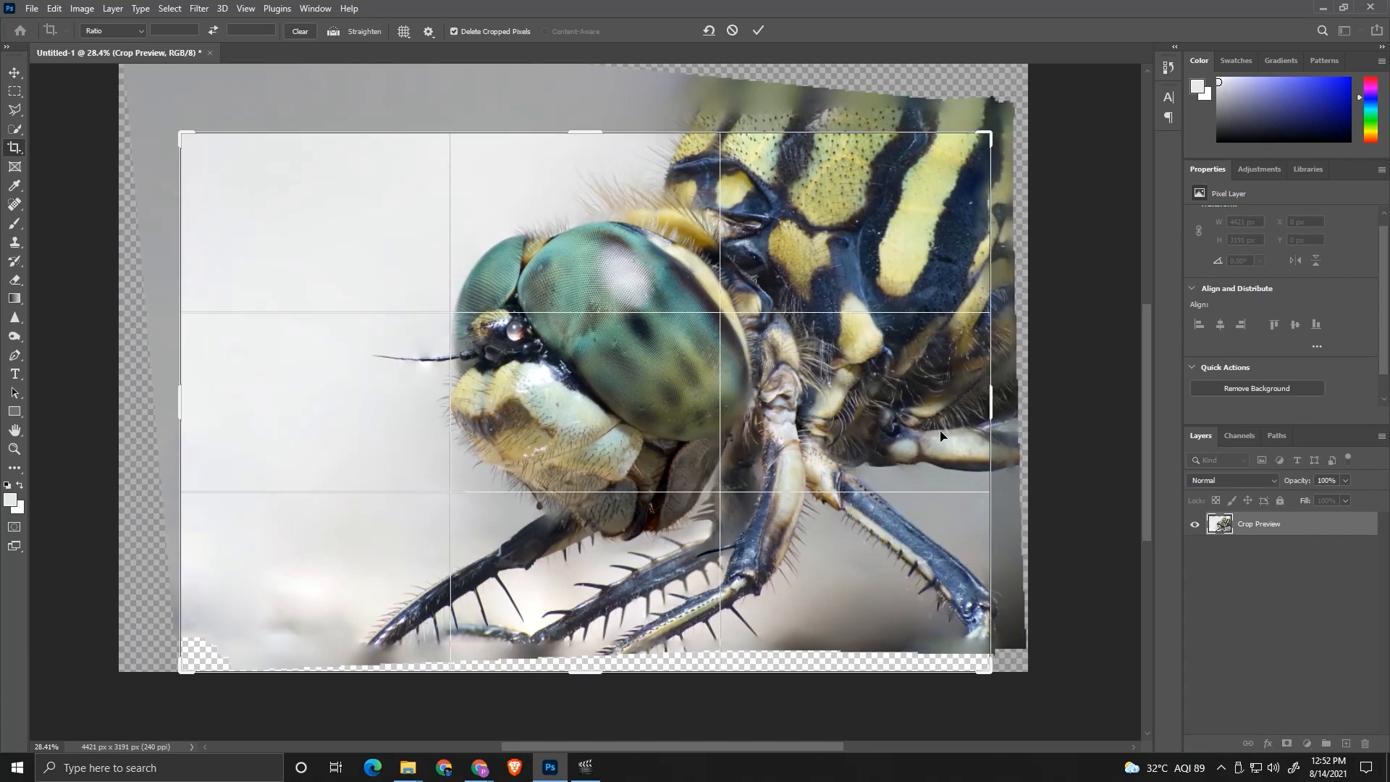
{"action": "left_click_drag", "start_coordinate": [596, 675], "coordinate": [595, 618]}
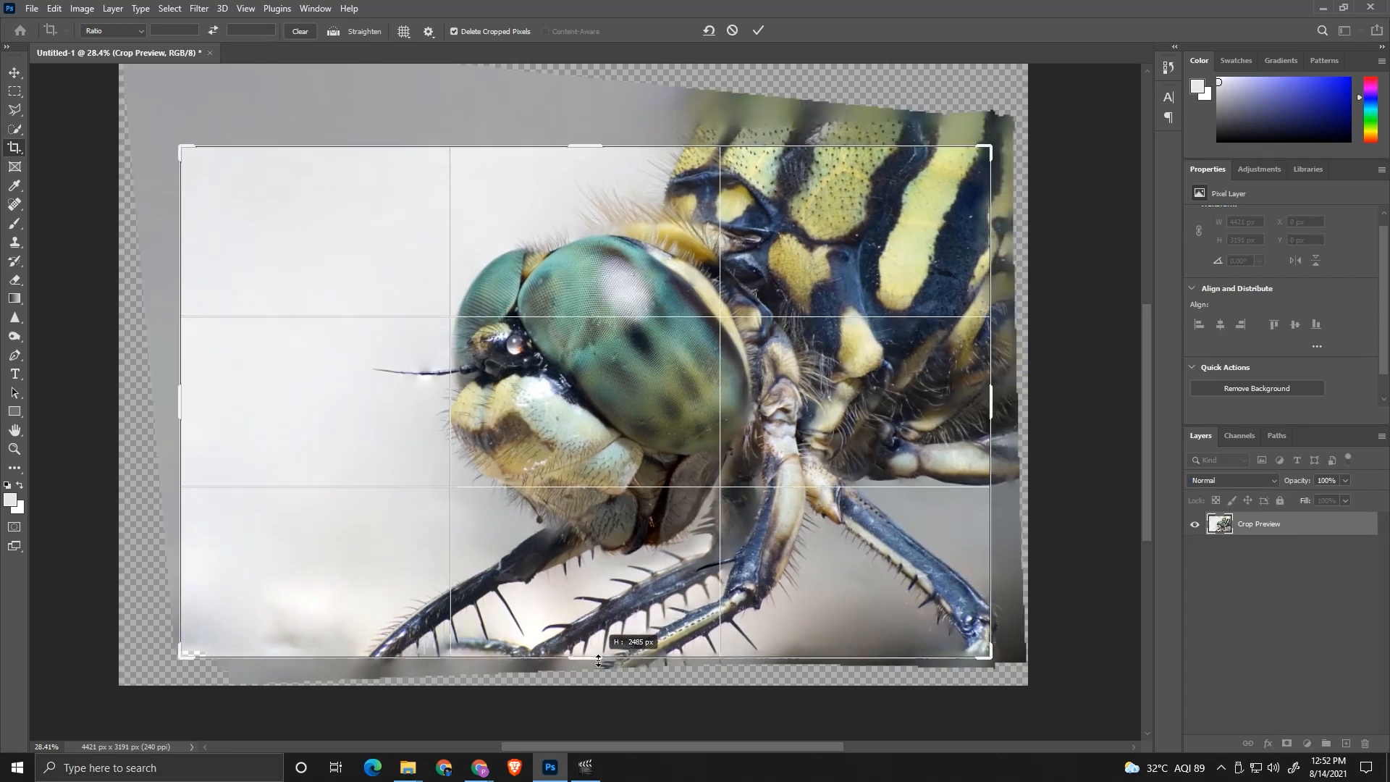
{"action": "left_click_drag", "start_coordinate": [180, 410], "coordinate": [215, 394]}
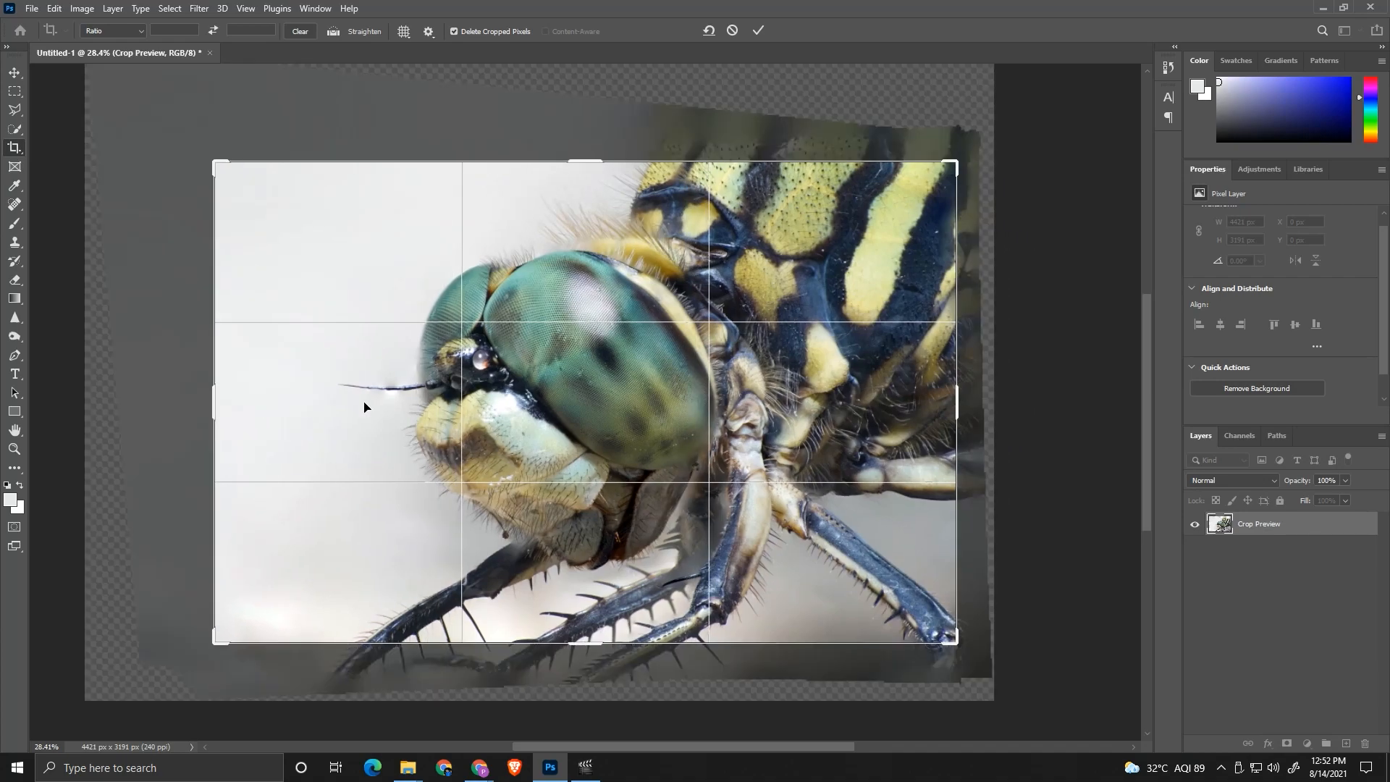
{"action": "key", "text": "Return"}
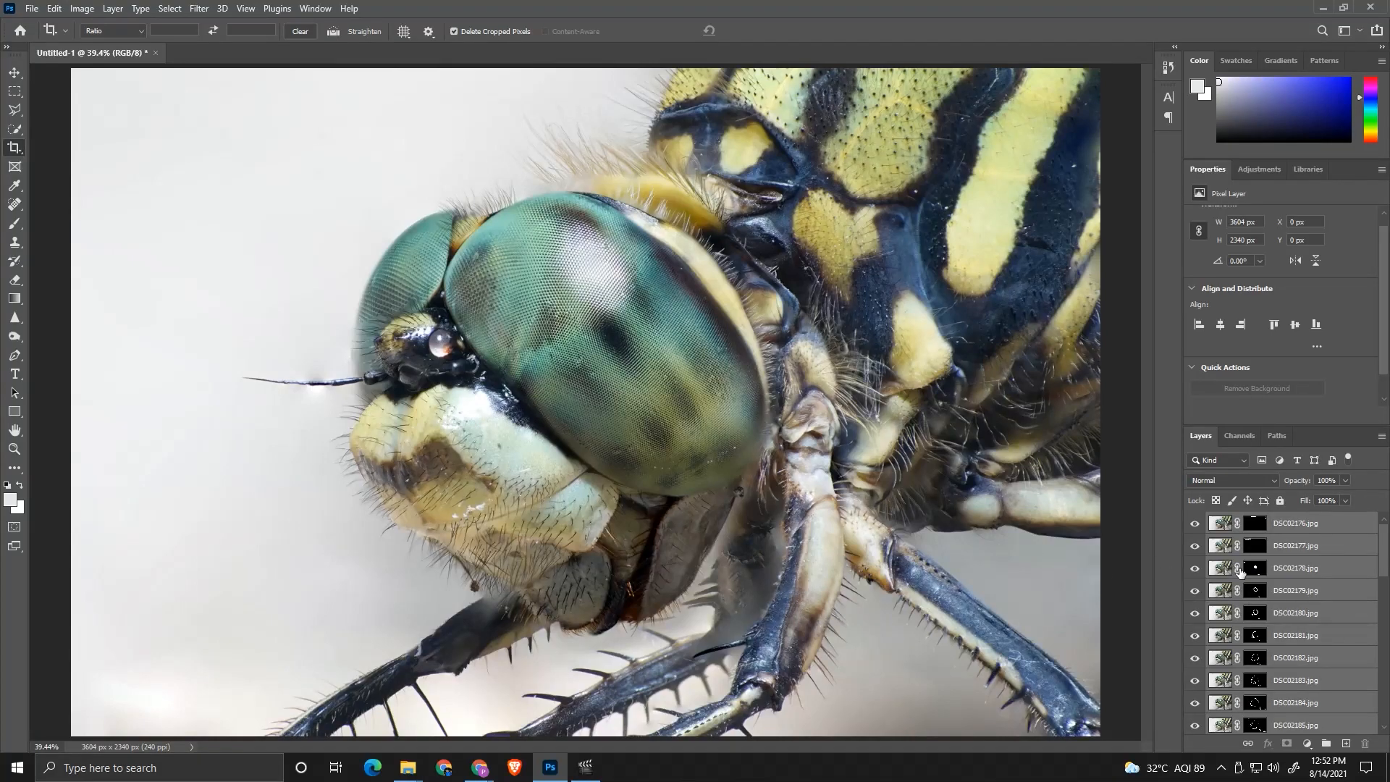
Merge all the selected layers into a single layer and examine the fine detail of the dragonfly's eye and face
{"action": "left_click_drag", "start_coordinate": [1247, 572], "coordinate": [1248, 574]}
{"action": "key", "text": "ctrl+e"}
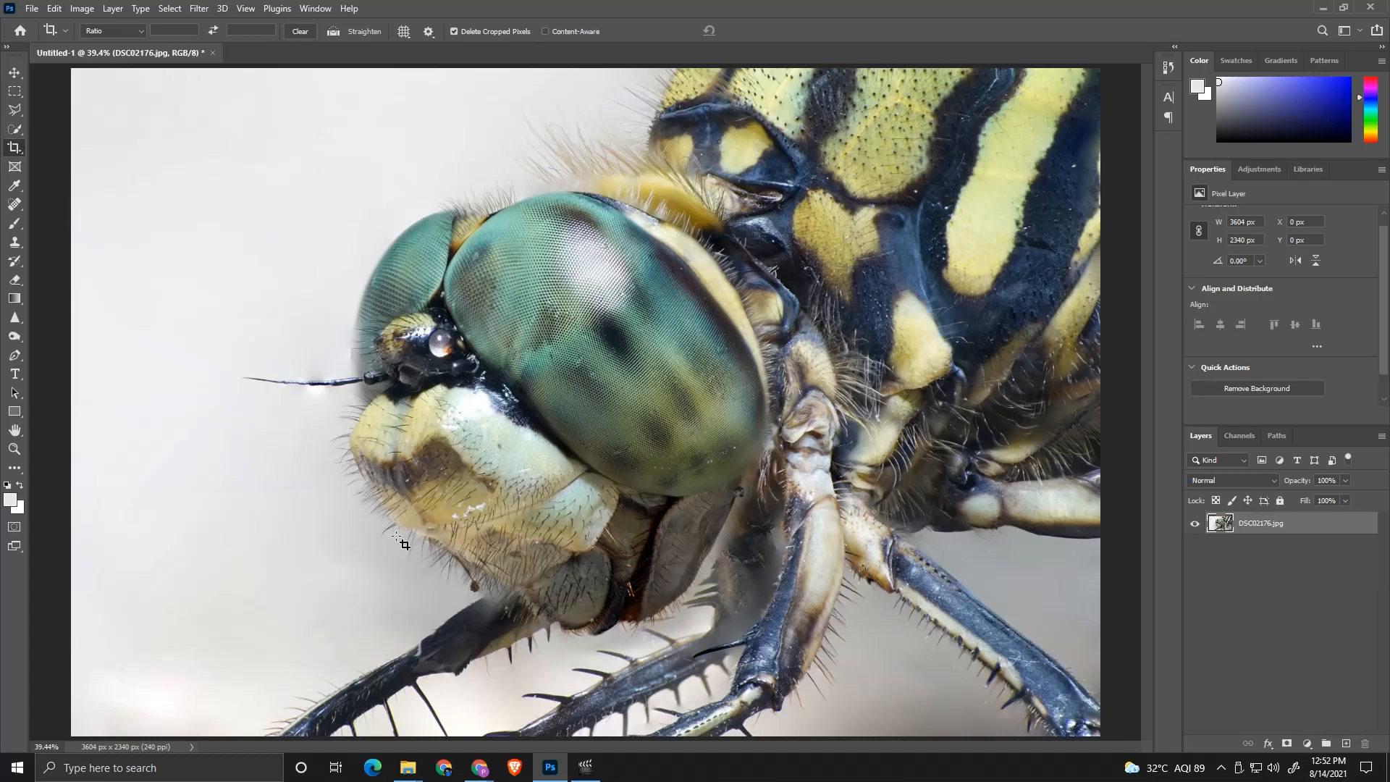
{"action": "key", "text": "ctrl+plus"}
{"action": "key", "text": "ctrl+plus"}
{"action": "key", "text": "ctrl+plus"}
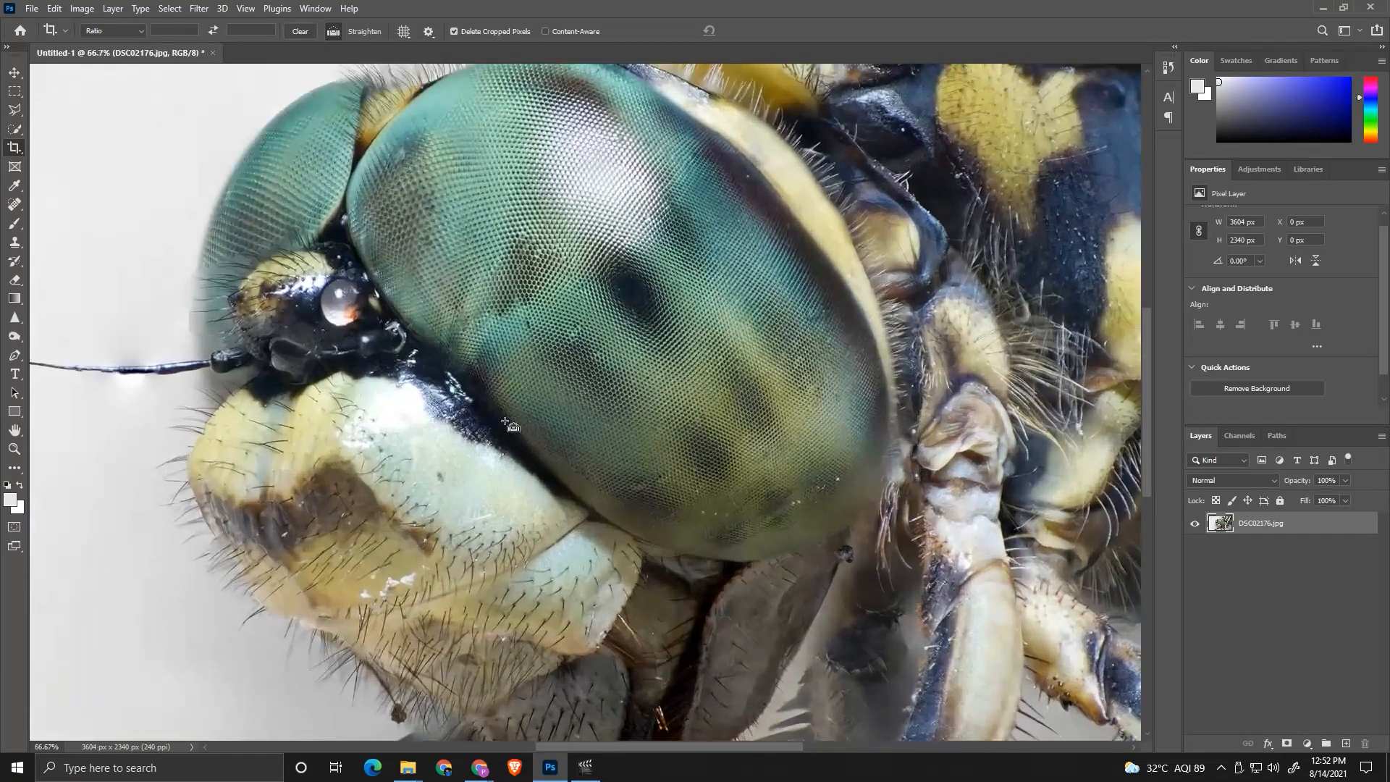
{"action": "key", "text": "ctrl+0"}
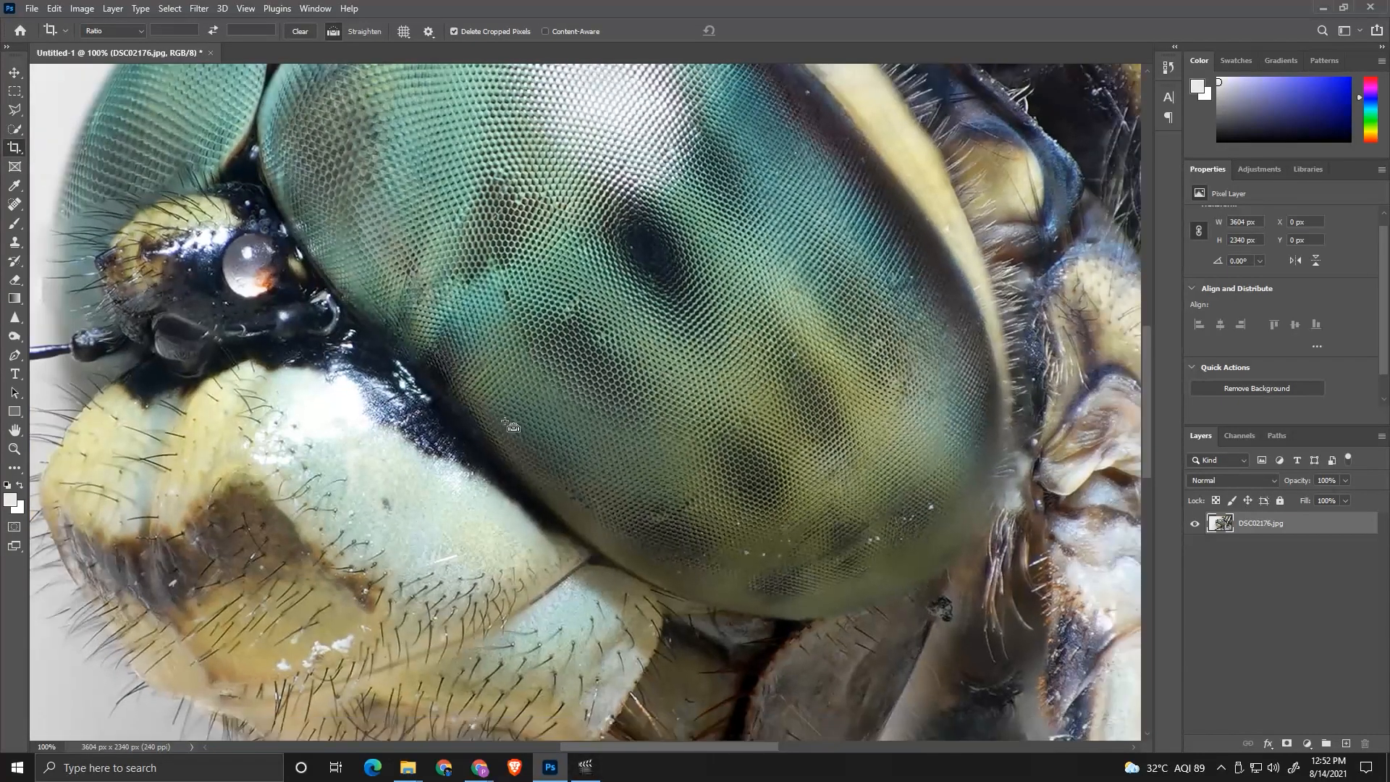